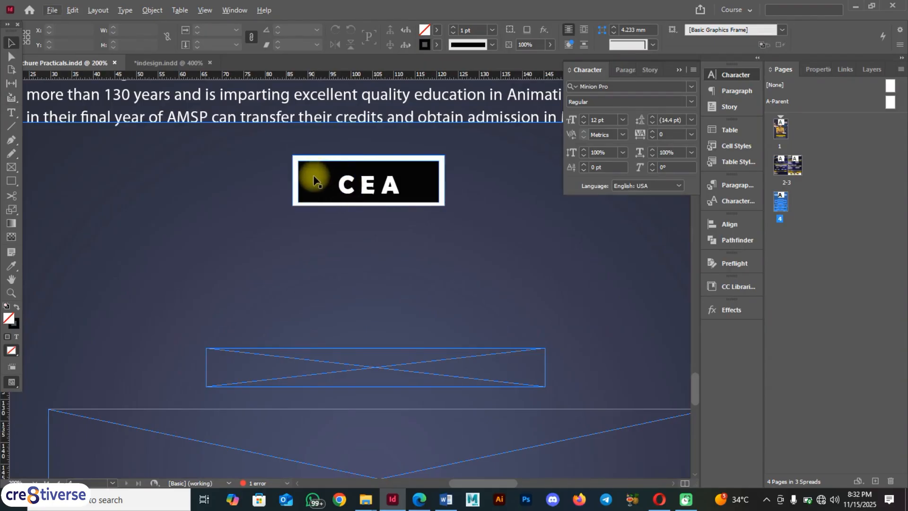
Lock the P4 Background.psd image in Layer 1 of the brochure's page 4
{"action": "left_click", "coordinate": [261, 201]}
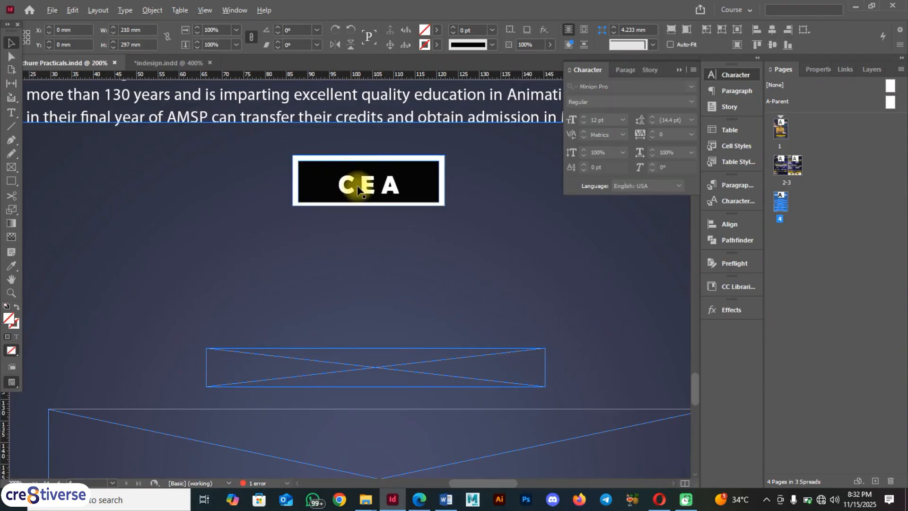
{"action": "scroll", "coordinate": [349, 185], "scroll_direction": "up", "scroll_amount": 1}
{"action": "left_click", "coordinate": [286, 187]}
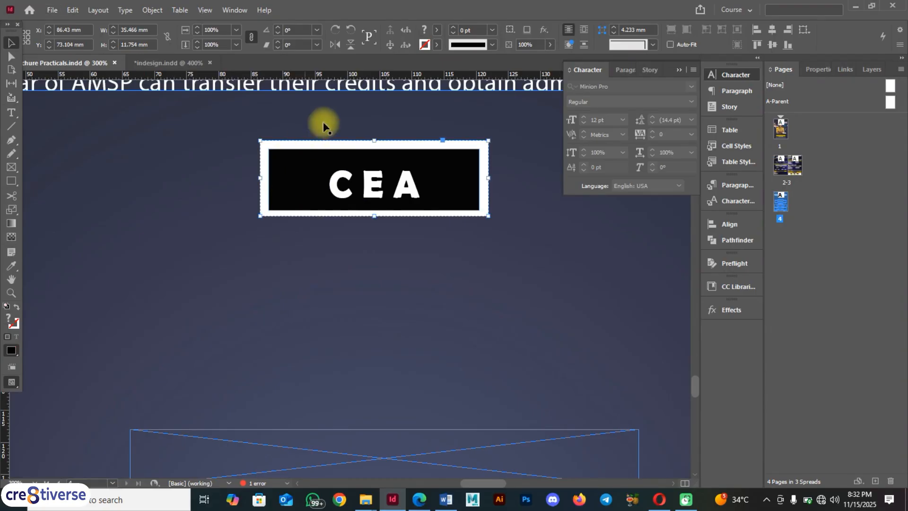
{"action": "left_click", "coordinate": [413, 226]}
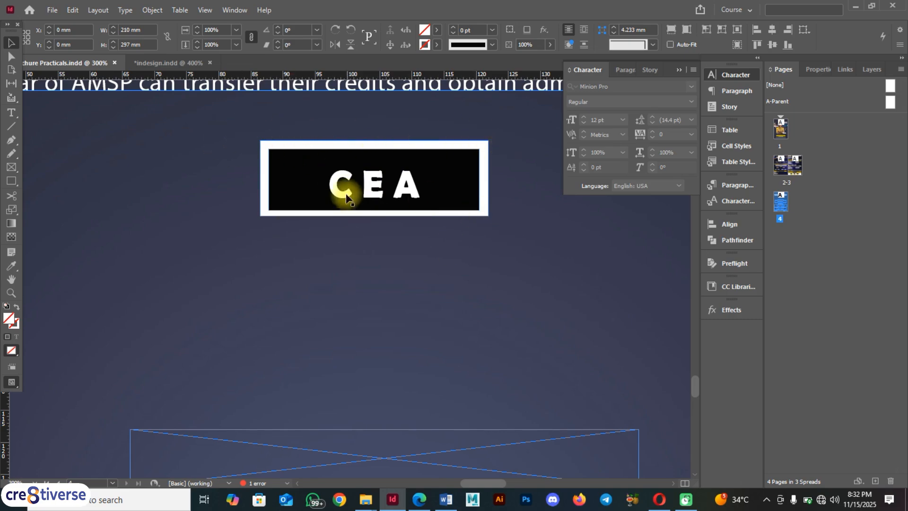
{"action": "scroll", "coordinate": [353, 191], "scroll_direction": "down", "scroll_amount": 4}
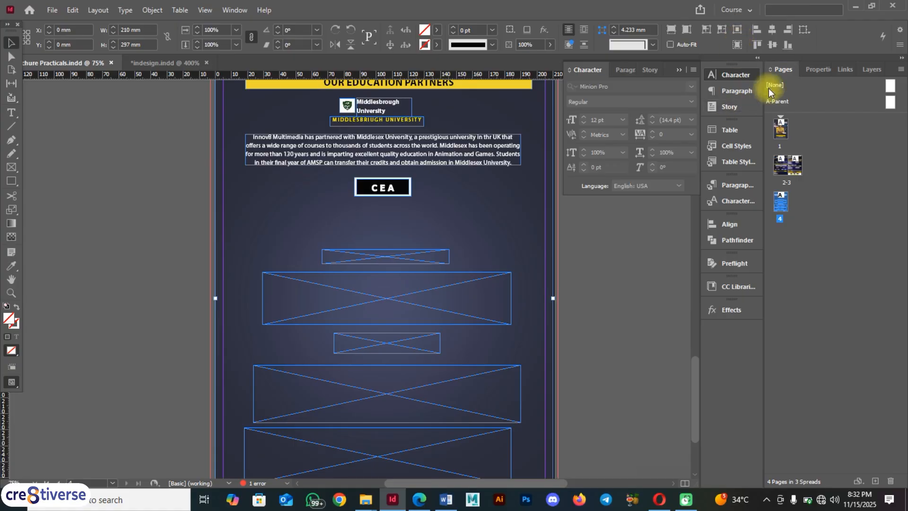
{"action": "left_click", "coordinate": [864, 70]}
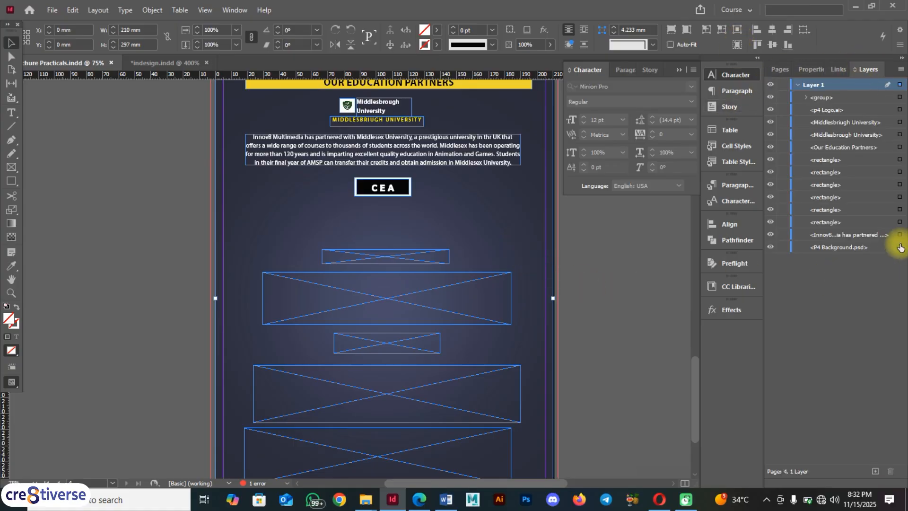
{"action": "left_click", "coordinate": [781, 247]}
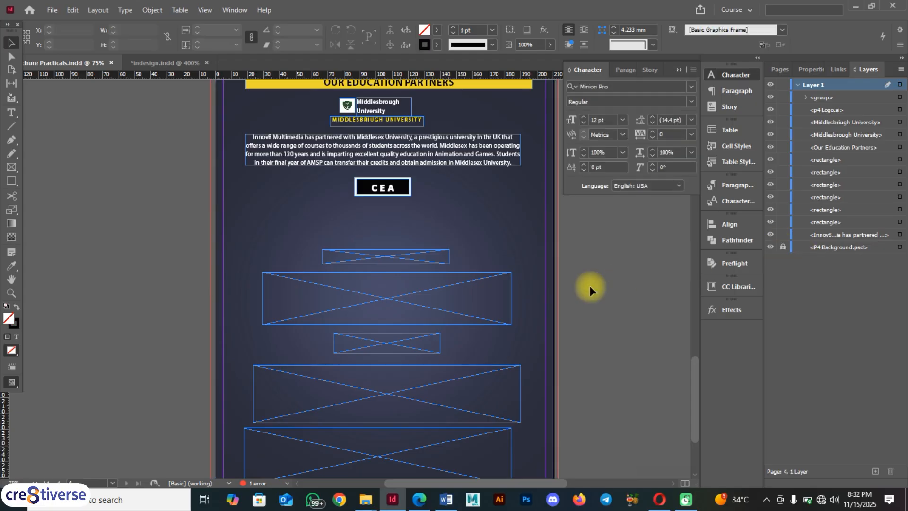
{"action": "scroll", "coordinate": [454, 232], "scroll_direction": "up", "scroll_amount": 2}
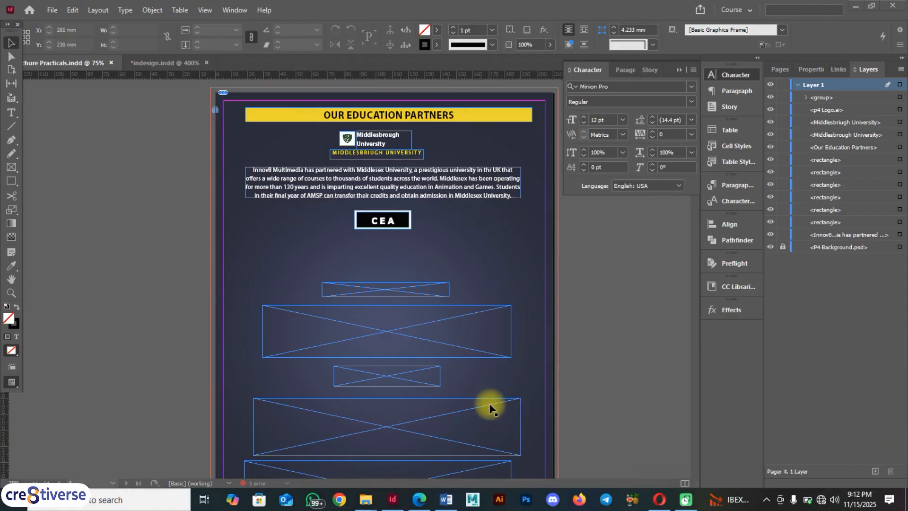
Check the reference PDF, switch to the Content document in Word and copy the heading "CEA: CENTRE OF ENTERTAINMENT ARTS, VANCOUVER"
{"action": "left_click", "coordinate": [419, 499]}
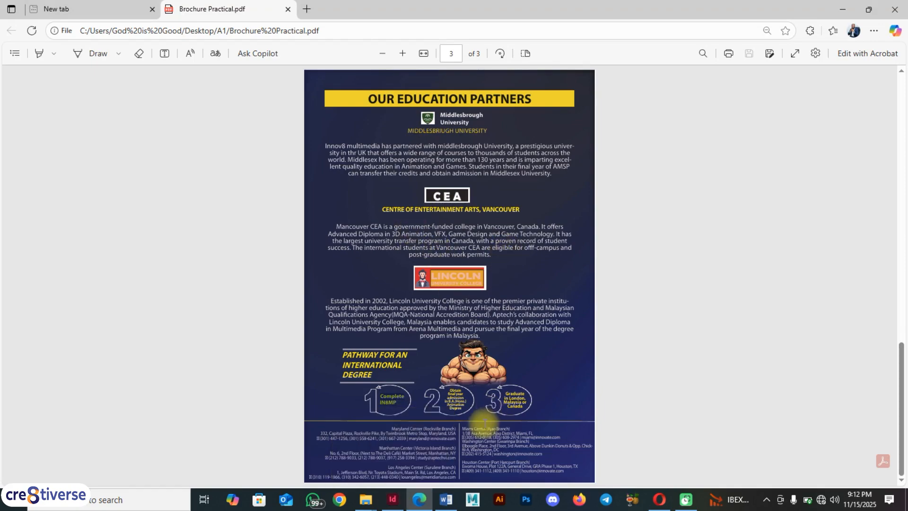
{"action": "left_click", "coordinate": [446, 499]}
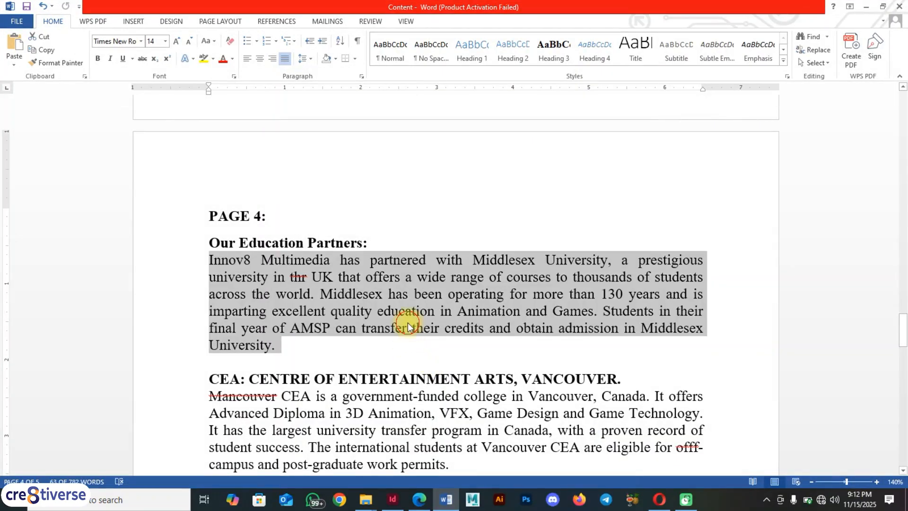
{"action": "left_click", "coordinate": [408, 325]}
{"action": "scroll", "coordinate": [442, 401], "scroll_direction": "down", "scroll_amount": 3}
{"action": "left_click", "coordinate": [618, 302]}
{"action": "left_click_drag", "start_coordinate": [580, 302], "coordinate": [213, 303]}
{"action": "key", "text": "ctrl+c"}
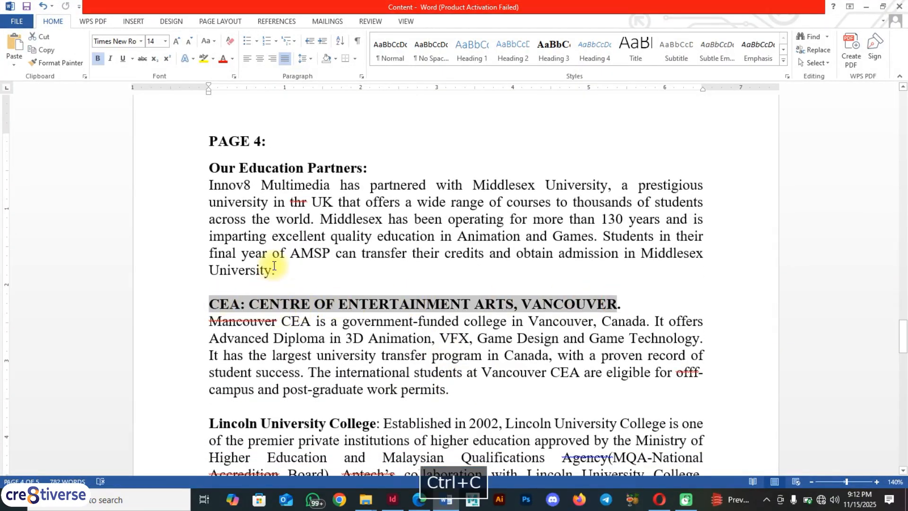
Return to the InDesign brochure and move the narrow empty frame up beneath the CEA logo, to about X 54 mm, Y 92.6 mm
{"action": "left_click", "coordinate": [399, 506]}
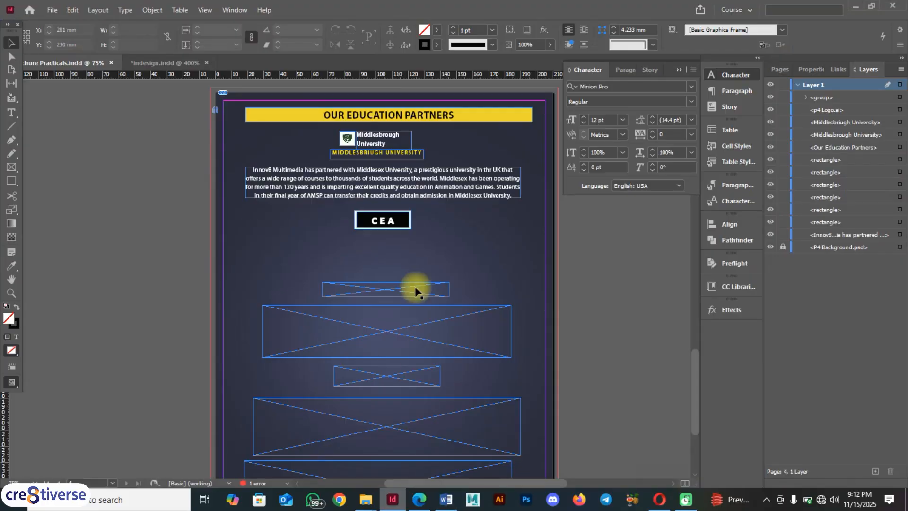
{"action": "left_click", "coordinate": [417, 504]}
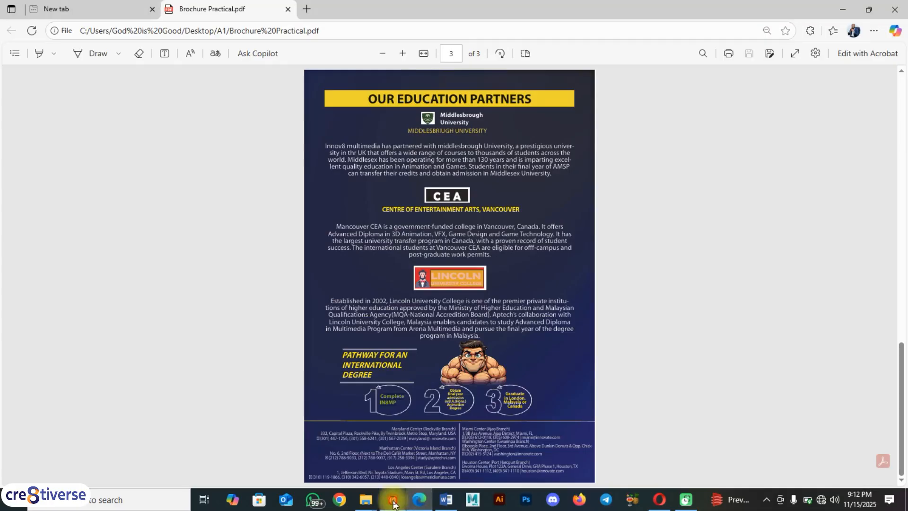
{"action": "left_click", "coordinate": [393, 501]}
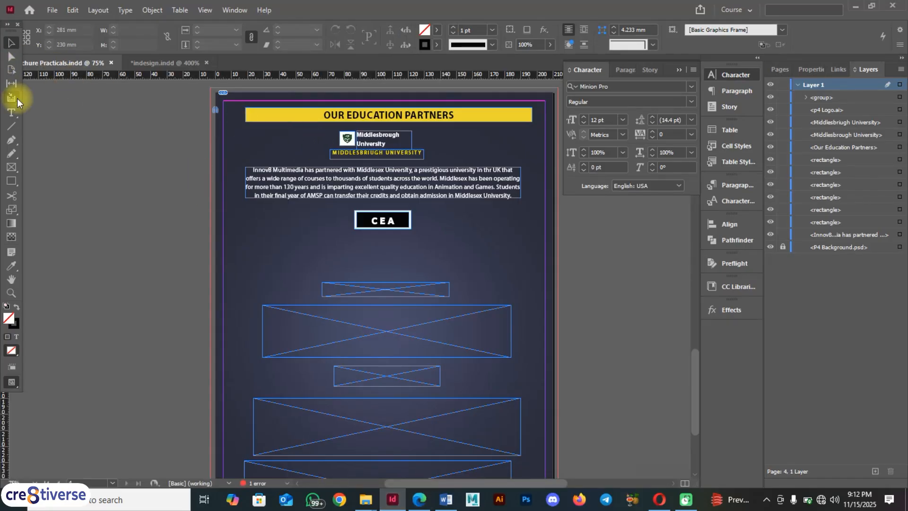
{"action": "left_click_drag", "start_coordinate": [373, 296], "coordinate": [353, 254]}
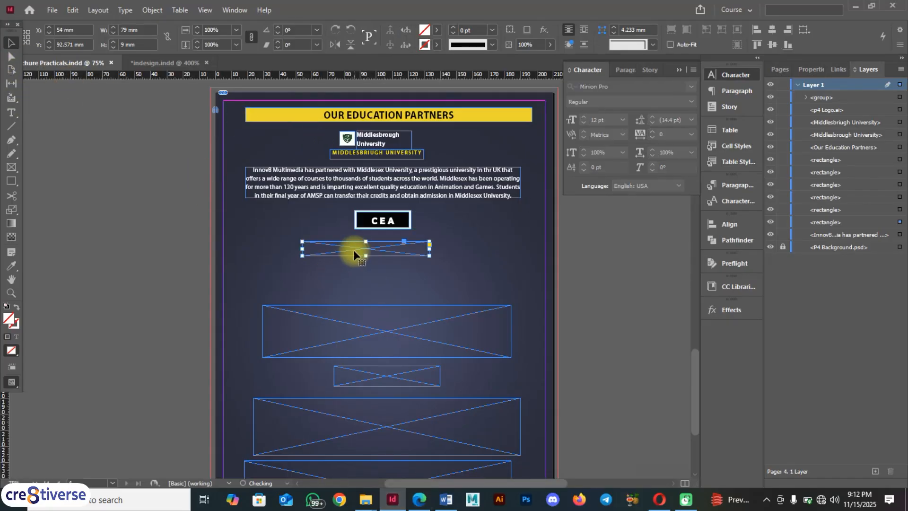
Paste the copied CEA heading into the frame beneath the logo with the Type tool
{"action": "left_click", "coordinate": [12, 116]}
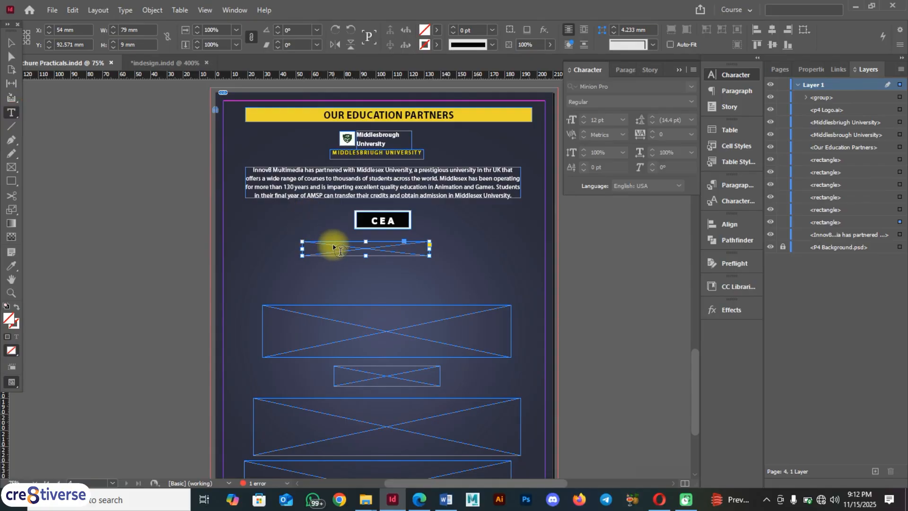
{"action": "left_click", "coordinate": [333, 242]}
{"action": "key", "text": "ctrl+v"}
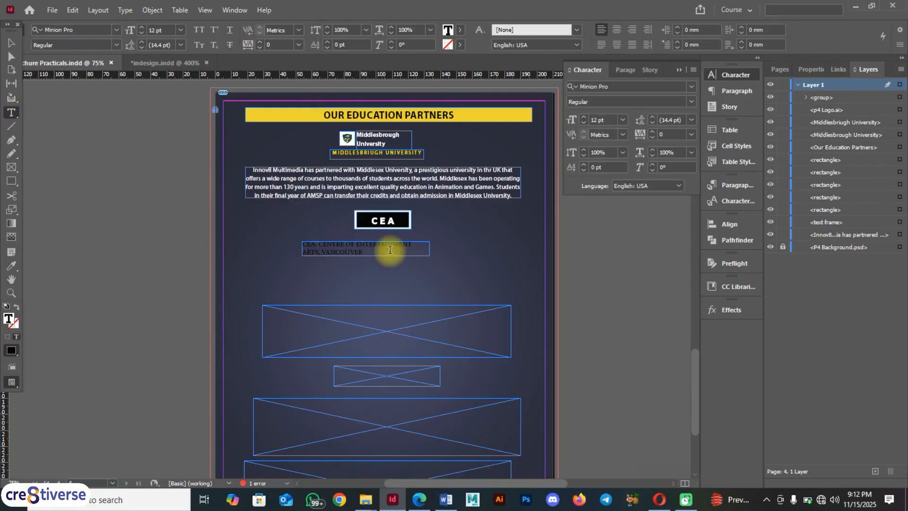
{"action": "left_click", "coordinate": [10, 43]}
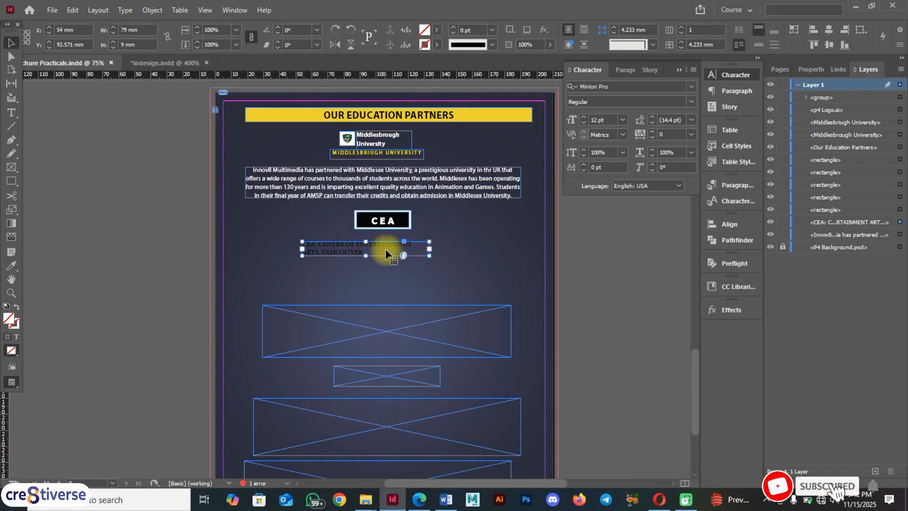
Compare with the reference PDF and apply the Job opportunites character style to the whole CEA heading
{"action": "key", "text": "alt+Tab"}
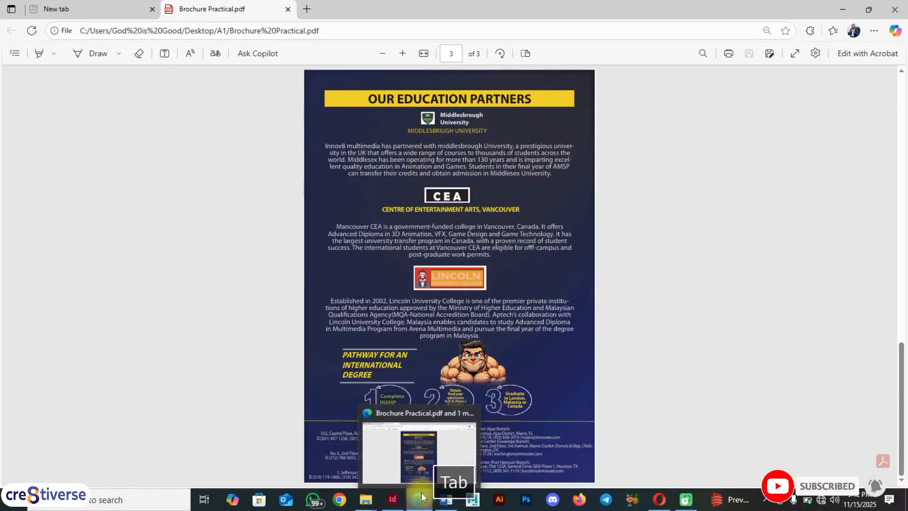
{"action": "key", "text": "alt+Tab"}
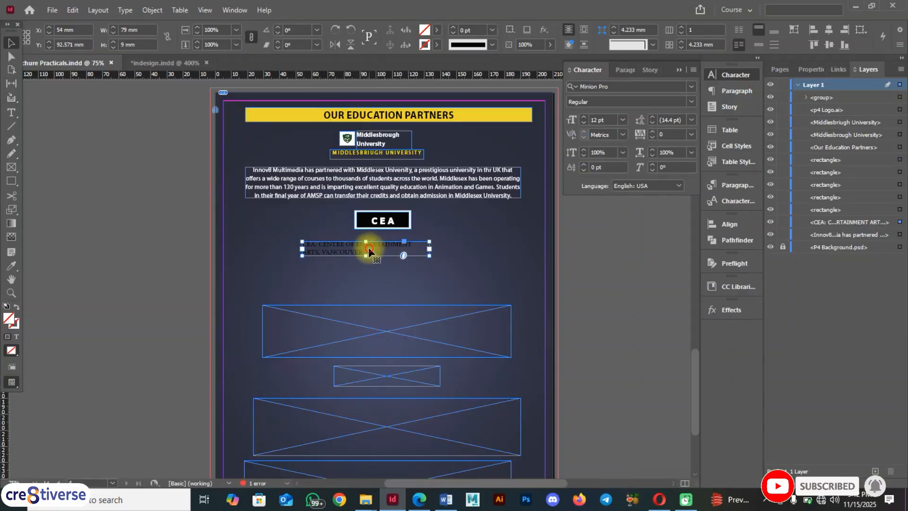
{"action": "double_click", "coordinate": [367, 251]}
{"action": "left_click_drag", "start_coordinate": [365, 251], "coordinate": [301, 243]}
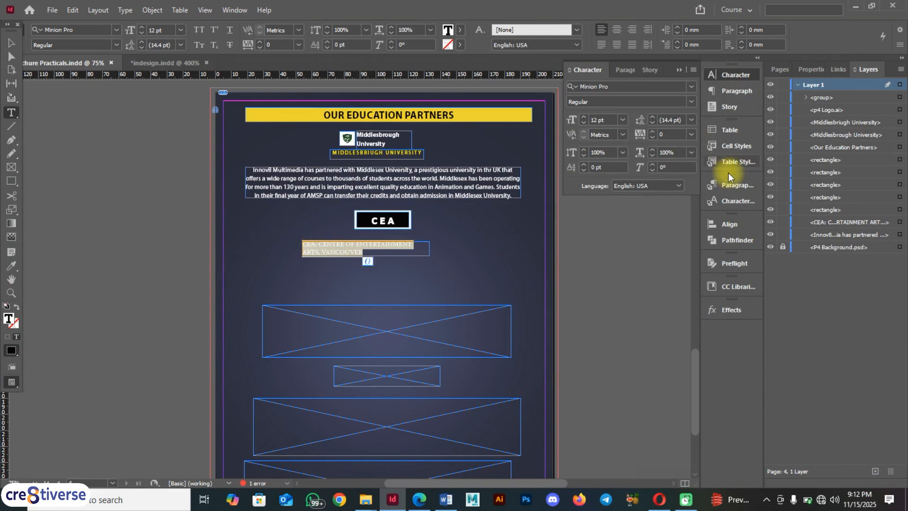
{"action": "left_click", "coordinate": [733, 202]}
{"action": "left_click", "coordinate": [610, 220]}
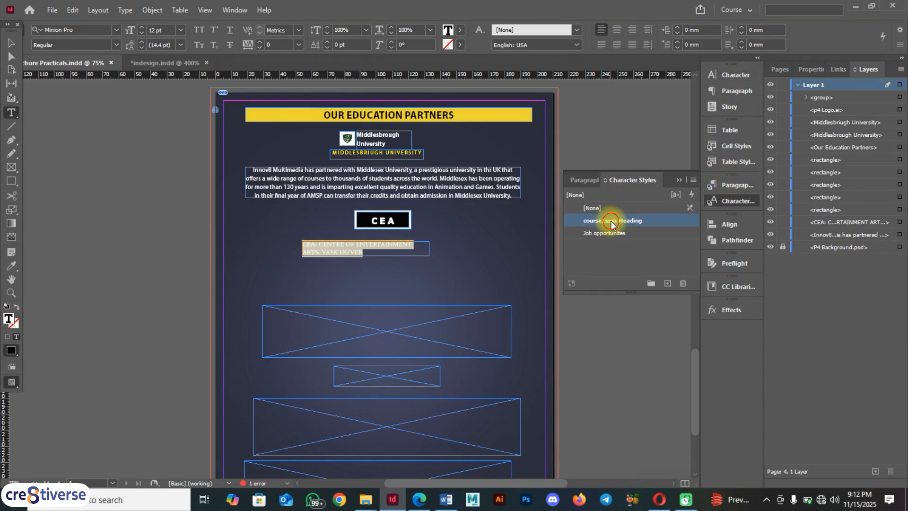
{"action": "left_click", "coordinate": [621, 236]}
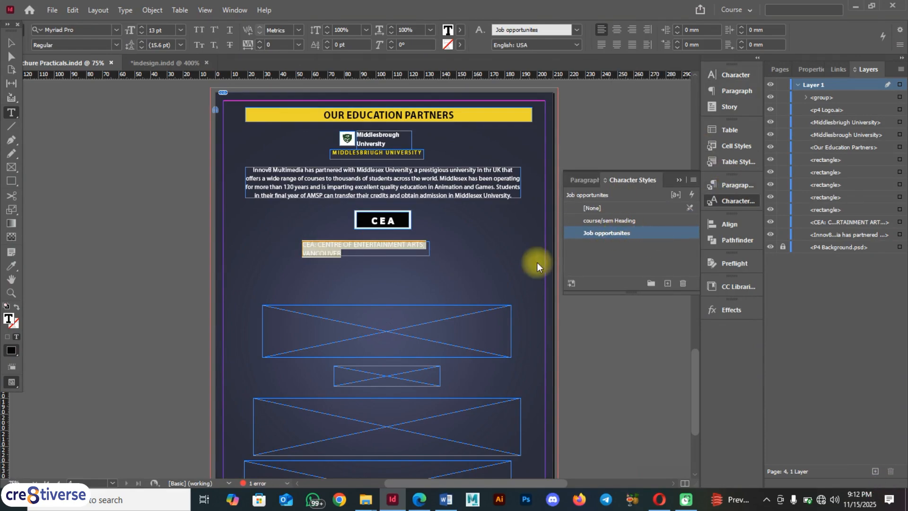
Colour the CEA heading text with the yellow C=0 M=0 Y=100 K=0 swatch, as in the reference PDF
{"action": "left_click", "coordinate": [405, 287]}
{"action": "left_click_drag", "start_coordinate": [347, 253], "coordinate": [284, 231]}
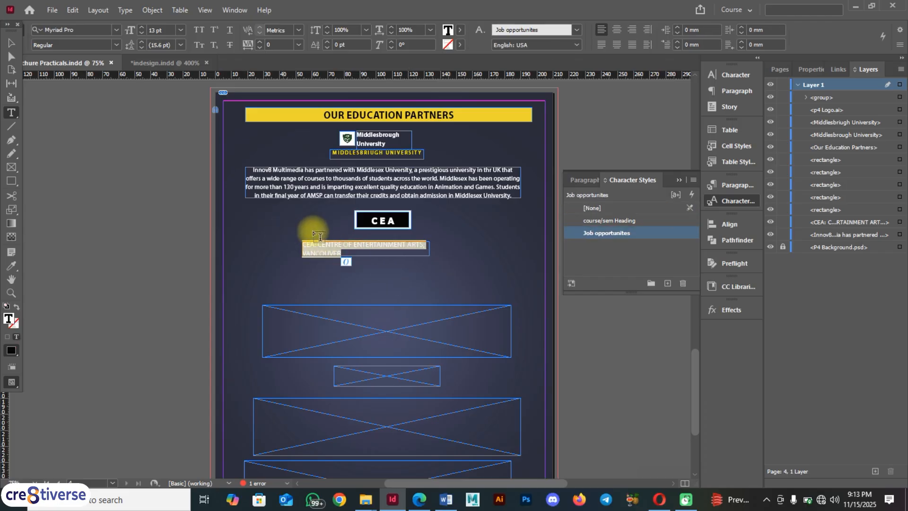
{"action": "key", "text": "alt+Tab"}
{"action": "key", "text": "alt+Tab"}
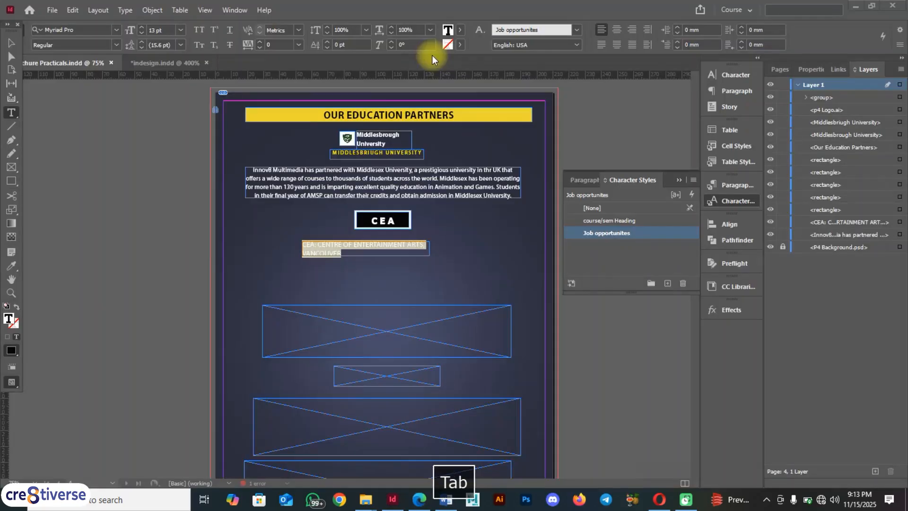
{"action": "left_click", "coordinate": [459, 30]}
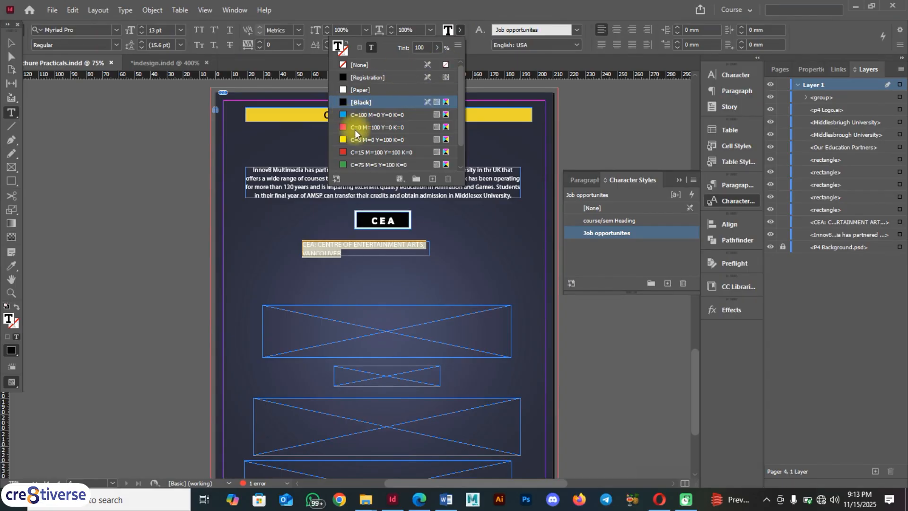
{"action": "left_click", "coordinate": [358, 139]}
Widen the CEA heading's frame on both sides to about 128.5 mm so the text fits on one line
{"action": "left_click", "coordinate": [10, 42]}
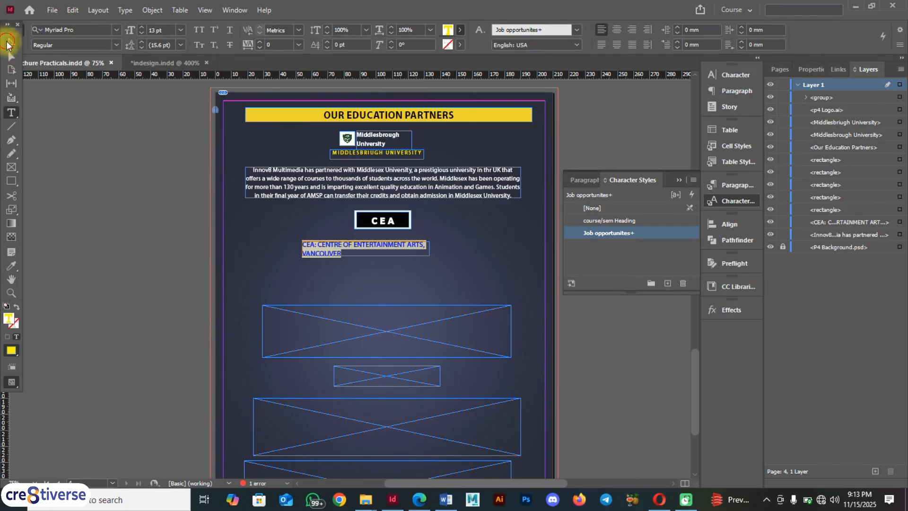
{"action": "left_click", "coordinate": [343, 251]}
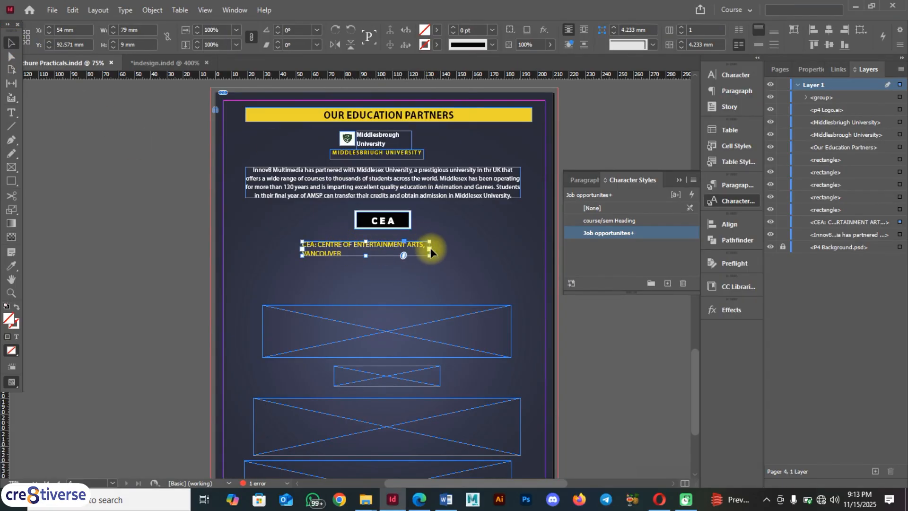
{"action": "left_click_drag", "start_coordinate": [429, 249], "coordinate": [488, 249]}
{"action": "left_click_drag", "start_coordinate": [301, 251], "coordinate": [281, 250]}
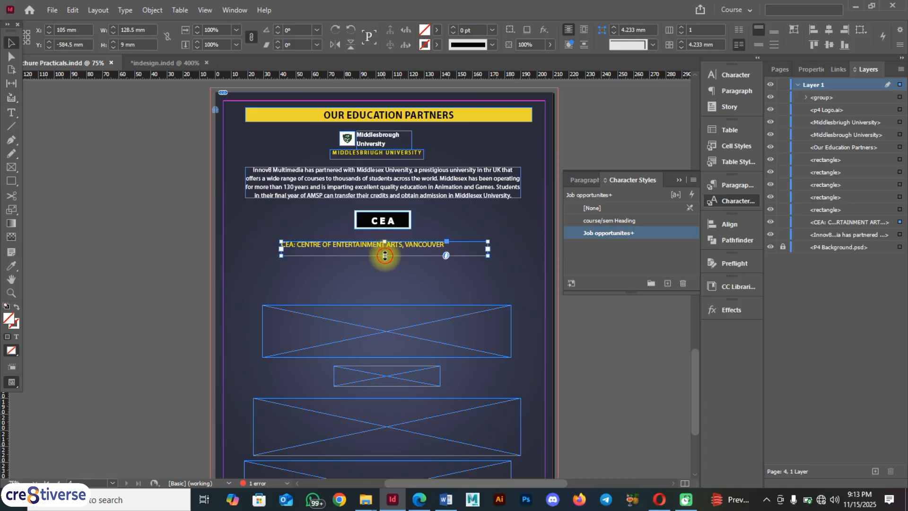
Reduce the heading frame's height to about 3.4 mm, move it to about X 43.5 mm, Y 97.1 mm, and compare with the reference PDF
{"action": "left_click", "coordinate": [391, 264]}
{"action": "mouse_move", "coordinate": [407, 250]}
{"action": "left_mouse_down"}
{"action": "mouse_move", "coordinate": [416, 245]}
{"action": "mouse_move", "coordinate": [404, 251]}
{"action": "left_mouse_up"}
{"action": "key", "text": "Tab"}
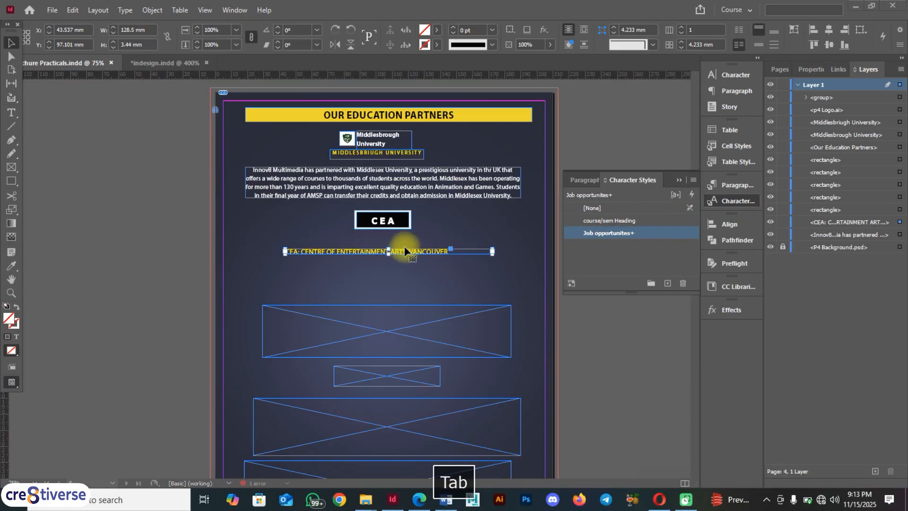
{"action": "key", "text": "alt+Tab"}
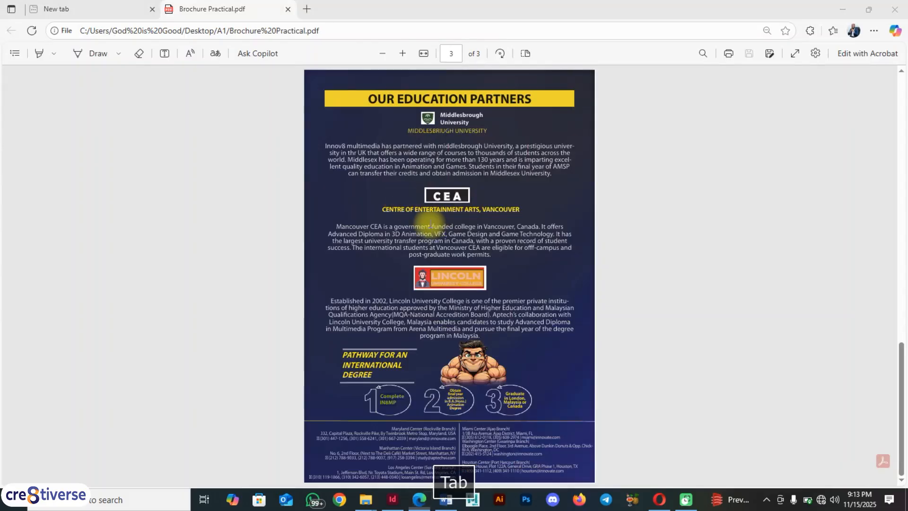
{"action": "key", "text": "alt+Tab"}
{"action": "left_click", "coordinate": [408, 230], "text": "alt"}
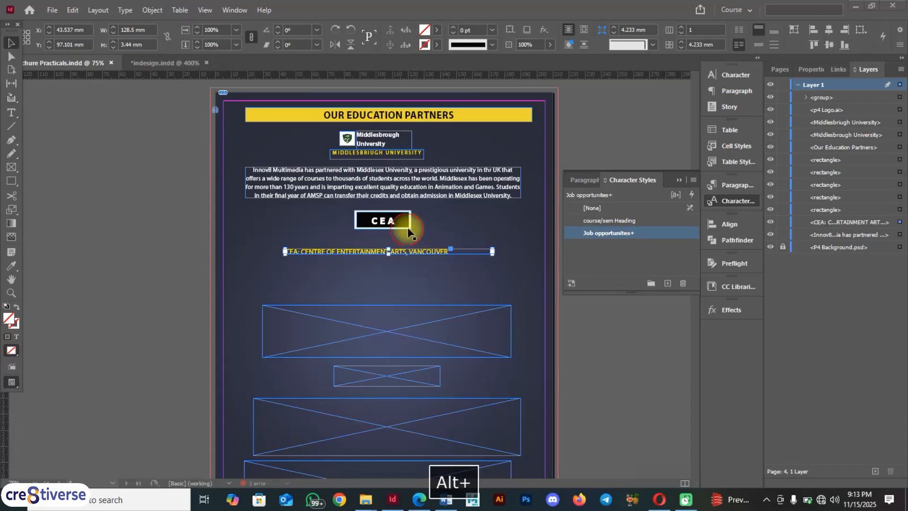
Set the CEA heading's font size to 14 pt and extend its frame height to about 9 mm so the text fits
{"action": "triple_click", "coordinate": [430, 249]}
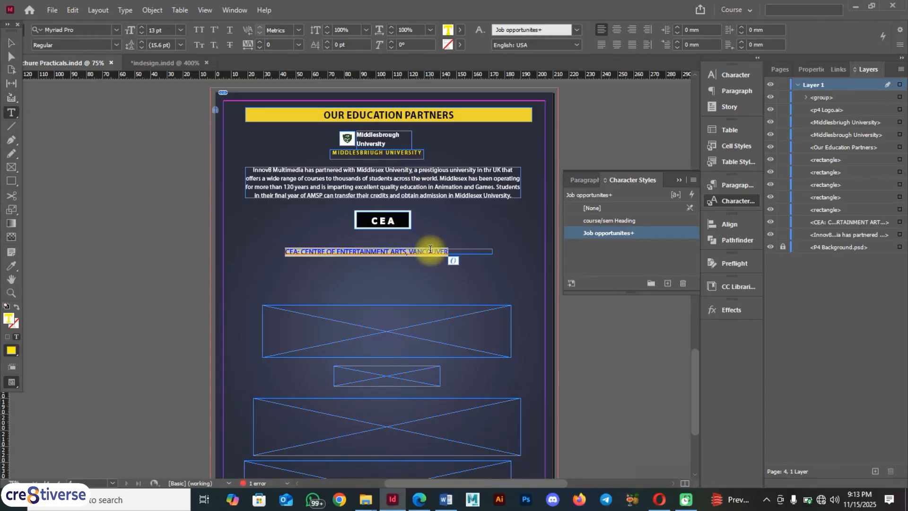
{"action": "left_click", "coordinate": [142, 27]}
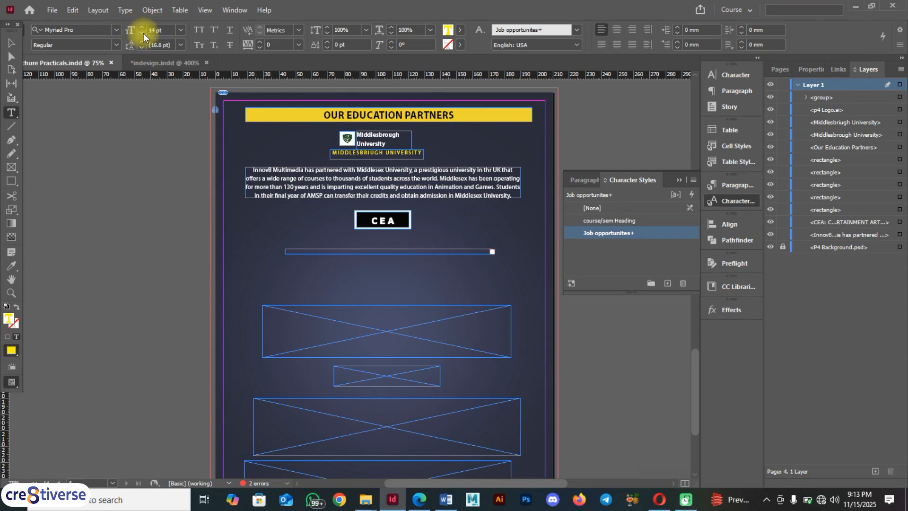
{"action": "left_click", "coordinate": [141, 33]}
{"action": "left_click", "coordinate": [141, 28]}
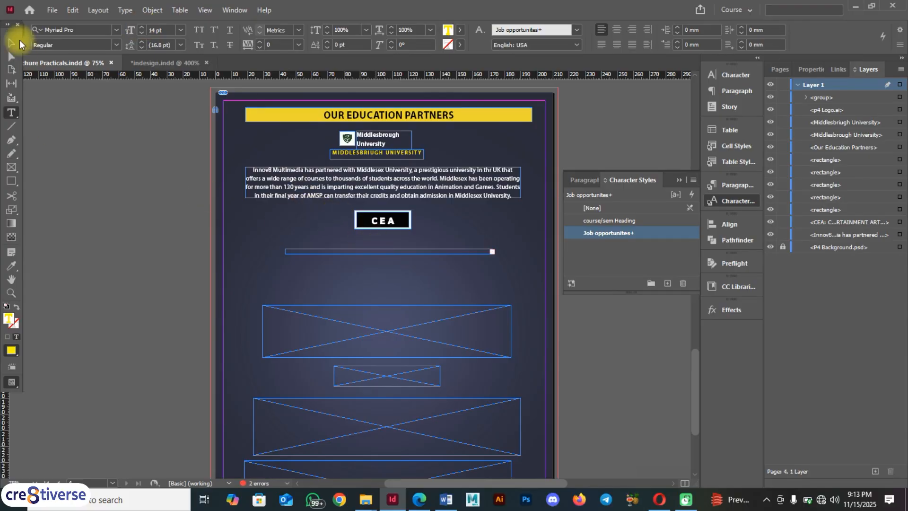
{"action": "left_click", "coordinate": [11, 43]}
{"action": "left_click_drag", "start_coordinate": [385, 254], "coordinate": [390, 263]}
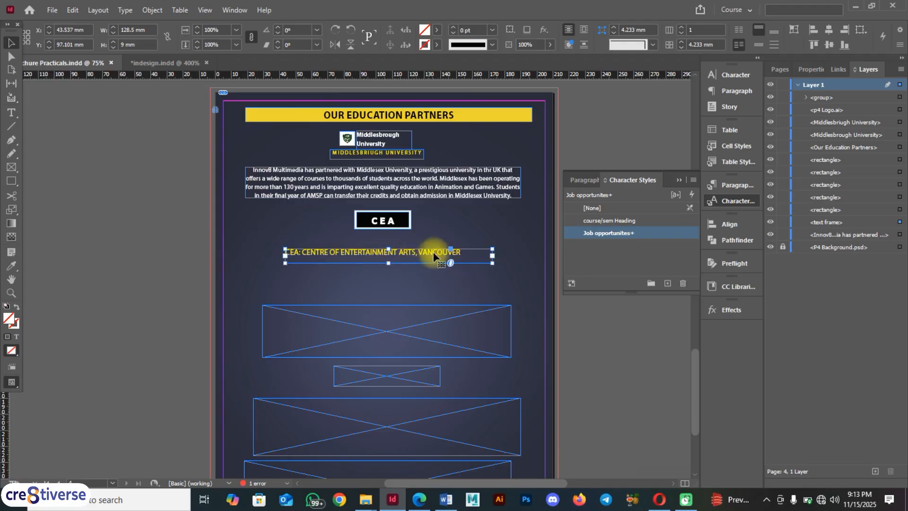
Delete the "CEA:" prefix from the yellow heading so it reads "CENTRE OF ENTERTAINMENT ARTS, VANCOUVER", and select its frame
{"action": "double_click", "coordinate": [301, 256]}
{"action": "left_click_drag", "start_coordinate": [303, 252], "coordinate": [281, 251]}
{"action": "key", "text": "BackSpace"}
{"action": "left_click", "coordinate": [12, 42]}
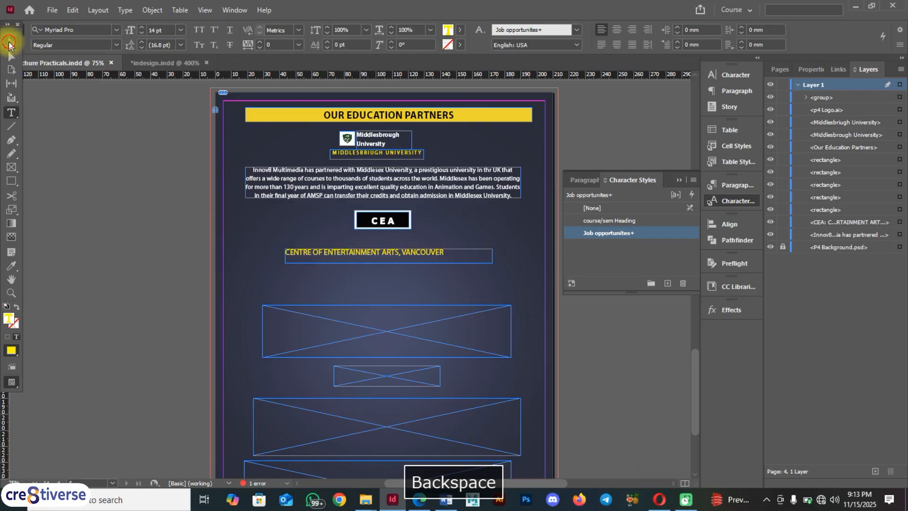
{"action": "left_click", "coordinate": [414, 256]}
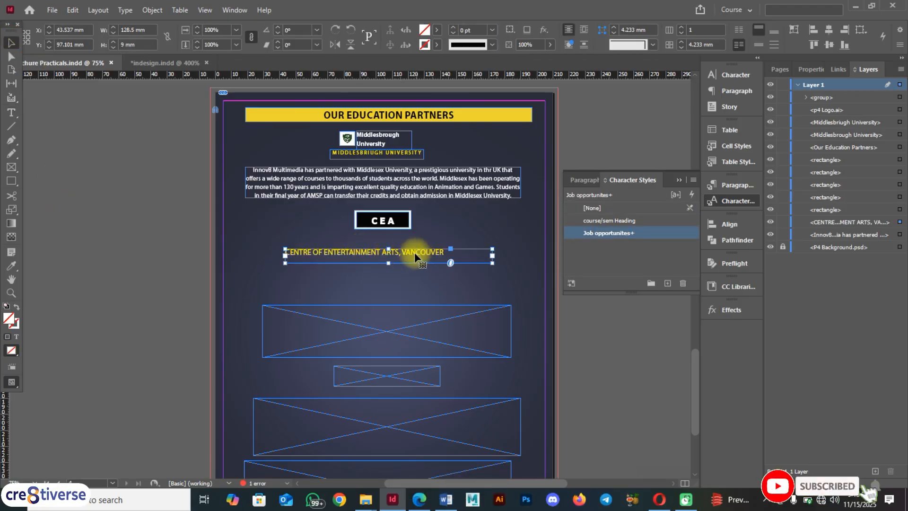
{"action": "left_click", "coordinate": [492, 258]}
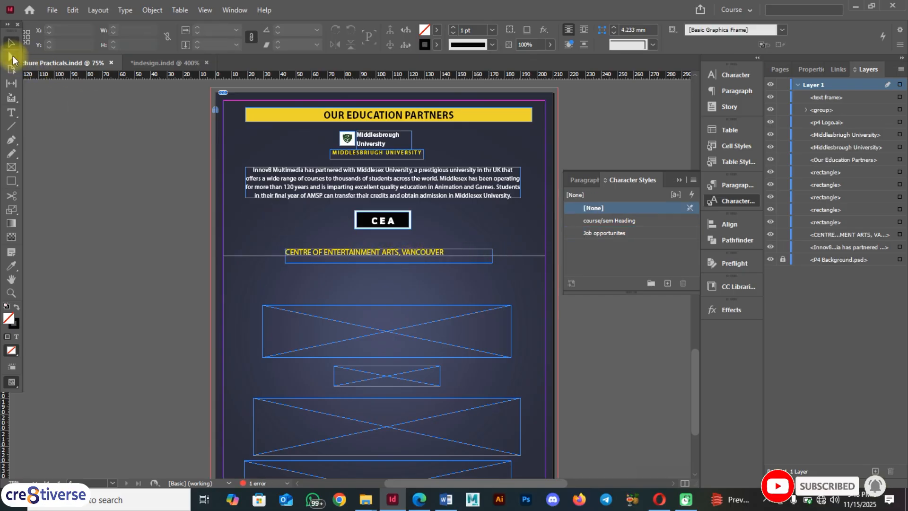
{"action": "left_click", "coordinate": [6, 41]}
{"action": "key", "text": "ctrl+z"}
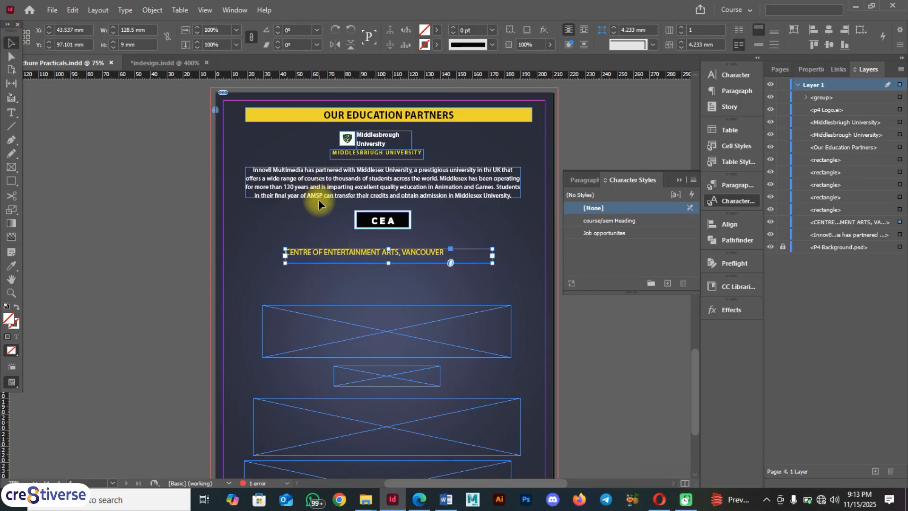
Move the heading frame closer to the CEA logo, at about X 46 mm, Y 94.3 mm, comparing with the reference PDF
{"action": "key", "text": "Tab"}
{"action": "key", "text": "alt+Tab"}
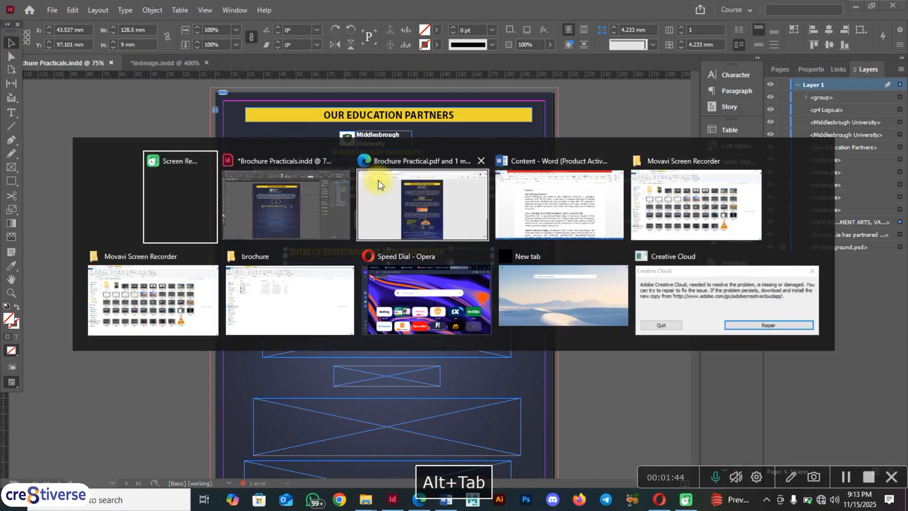
{"action": "key", "text": "Tab"}
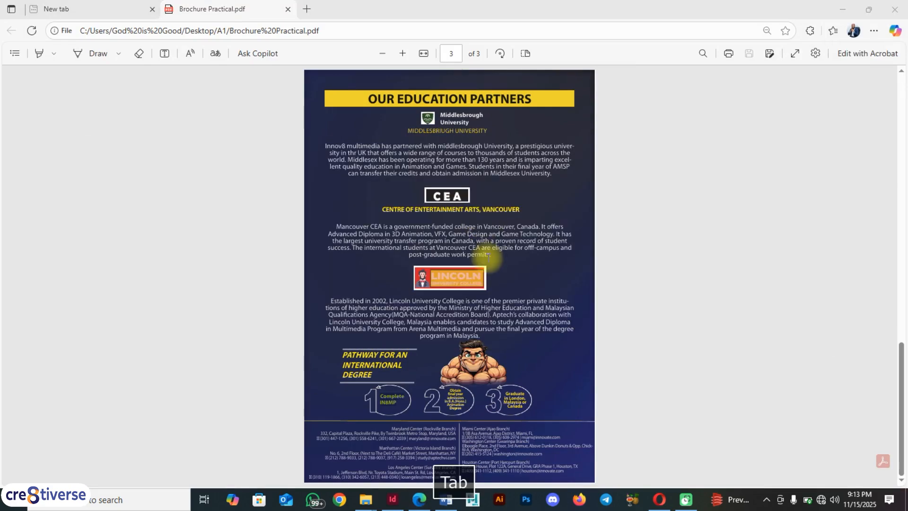
{"action": "key", "text": "alt+Tab"}
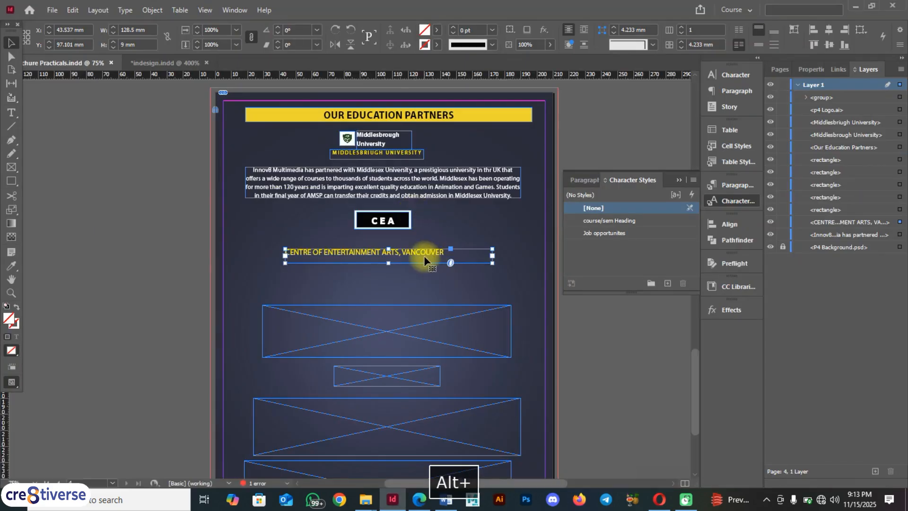
{"action": "left_click_drag", "start_coordinate": [423, 254], "coordinate": [427, 250]}
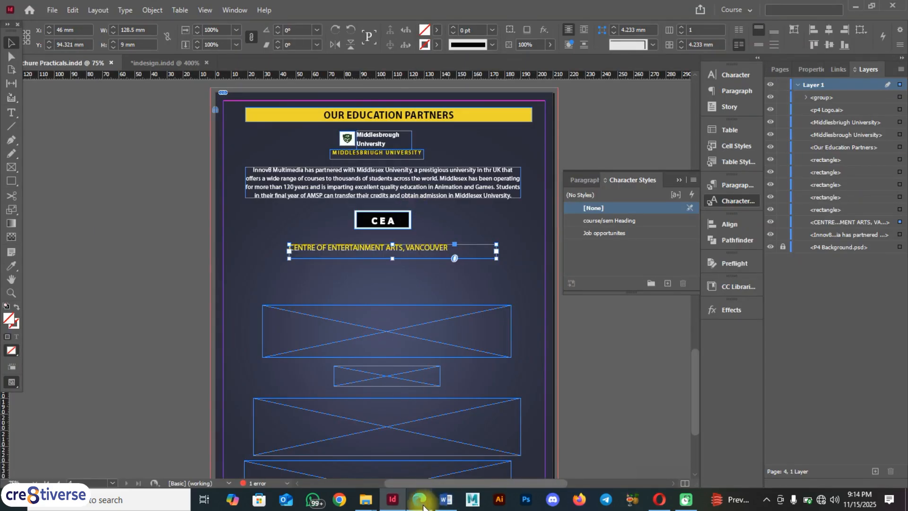
{"action": "left_click", "coordinate": [419, 499]}
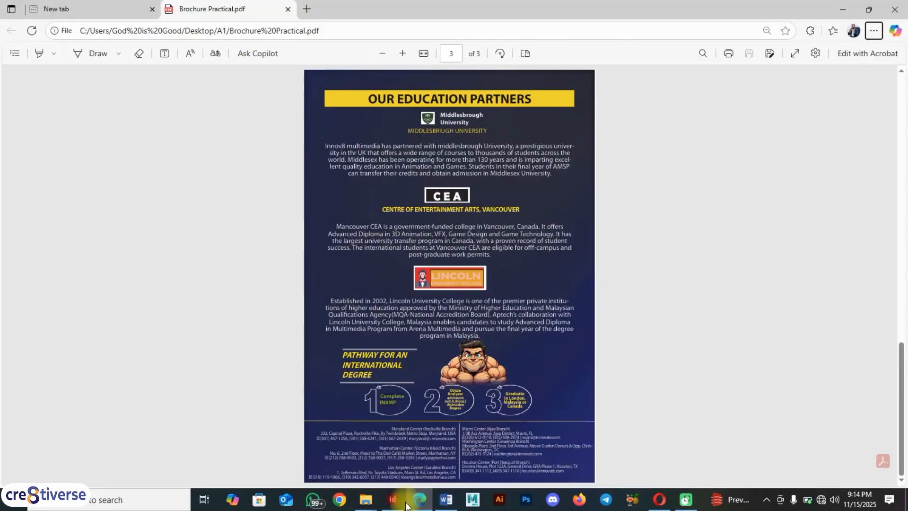
Switch to the Content document in Word and copy the body paragraph under the CEA: CENTRE OF ENTERTAINMENT ARTS heading
{"action": "left_click", "coordinate": [446, 499]}
{"action": "left_click_drag", "start_coordinate": [462, 357], "coordinate": [205, 288]}
{"action": "key", "text": "ctrl+c"}
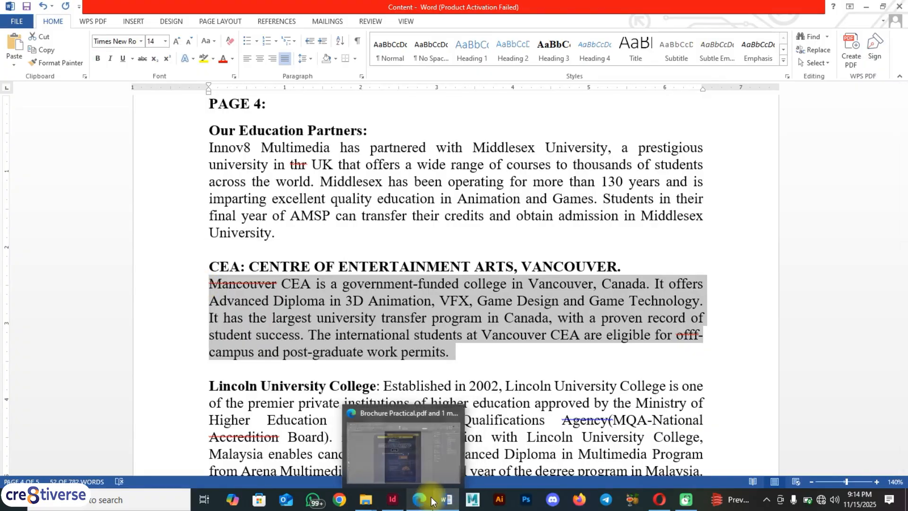
Back in InDesign, move the empty frame below the CEA heading up to about Y 112.8 mm and paste the copied paragraph into it
{"action": "left_click", "coordinate": [391, 500]}
{"action": "scroll", "coordinate": [425, 351], "scroll_direction": "up", "scroll_amount": 5}
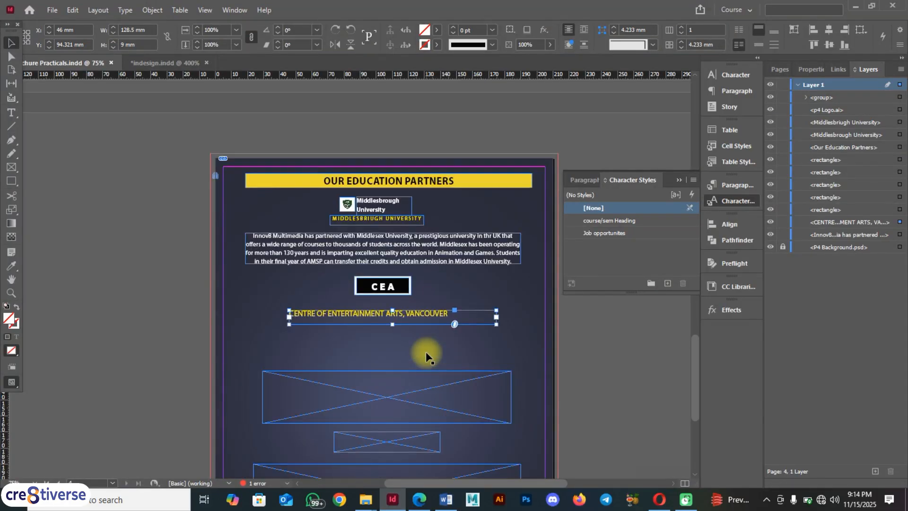
{"action": "scroll", "coordinate": [412, 388], "scroll_direction": "down", "scroll_amount": 6}
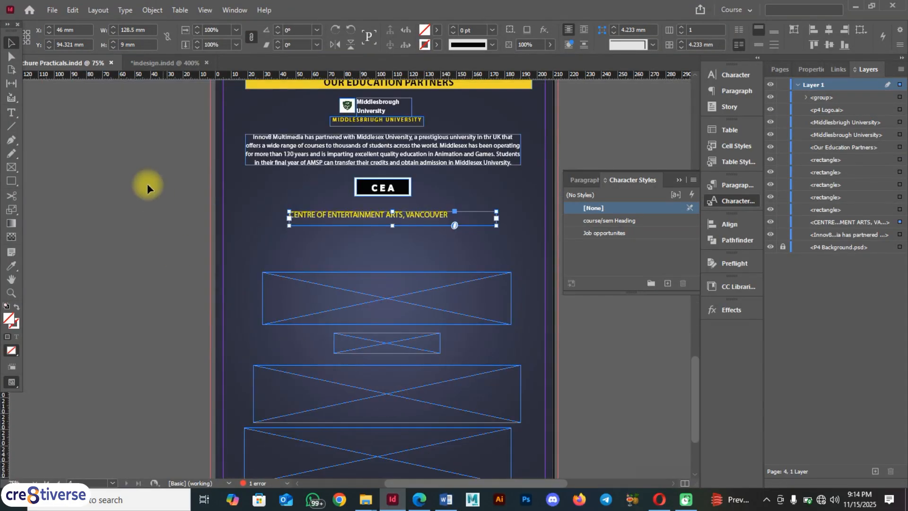
{"action": "left_click_drag", "start_coordinate": [334, 294], "coordinate": [334, 263]}
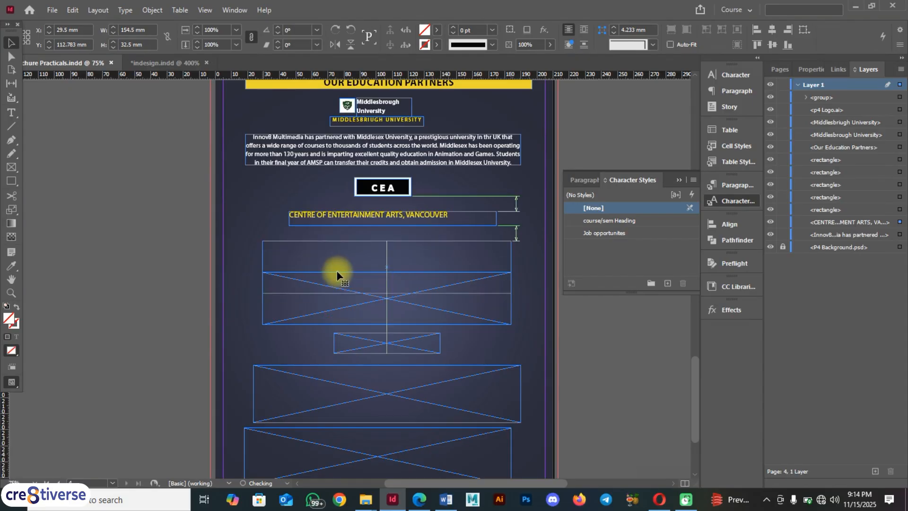
{"action": "left_click", "coordinate": [11, 112]}
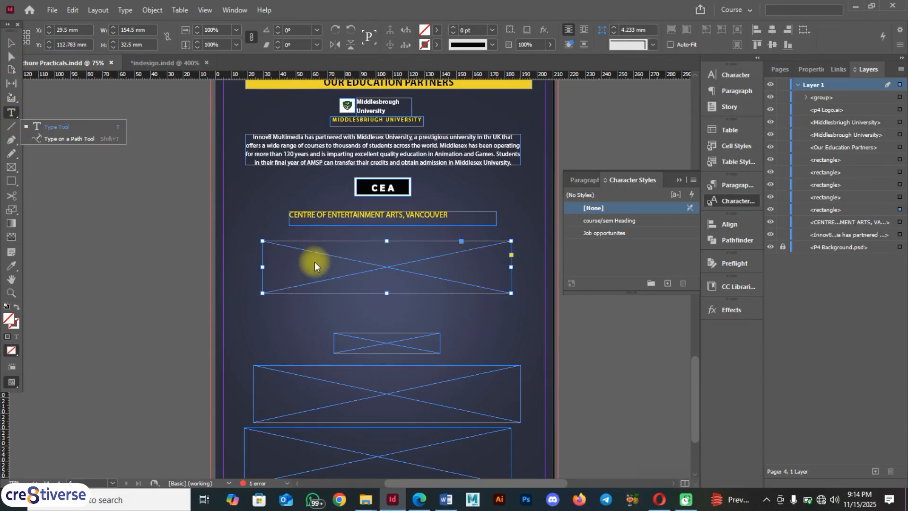
{"action": "left_click", "coordinate": [312, 268]}
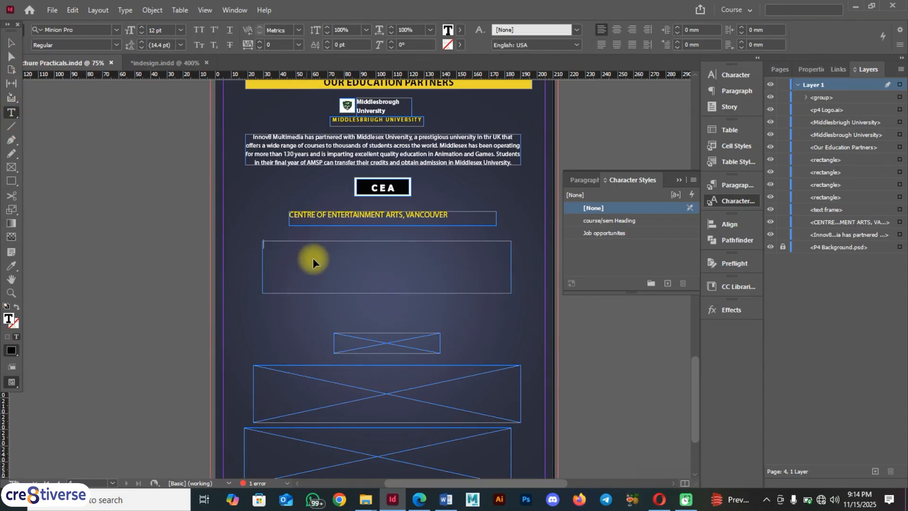
{"action": "key", "text": "ctrl+v"}
Apply the Body paragraph style to the whole pasted CEA paragraph and compare it with the reference PDF
{"action": "key", "text": "ctrl+a"}
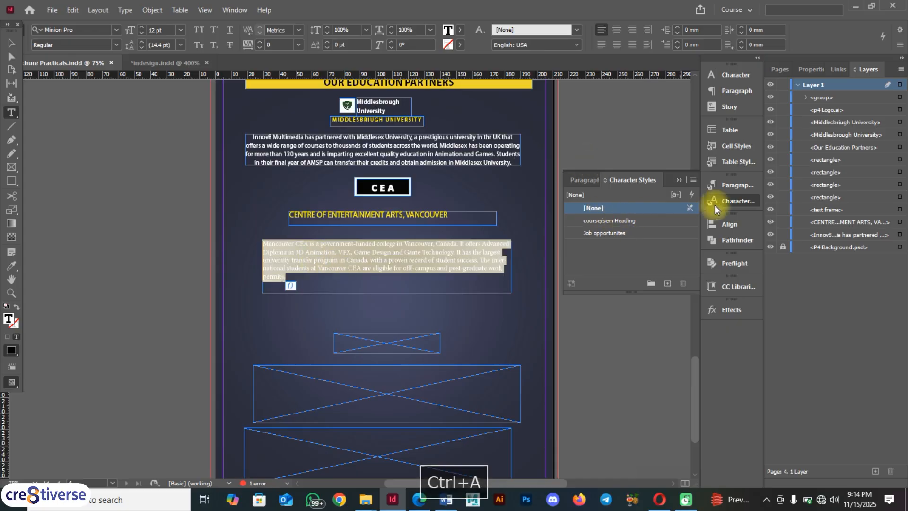
{"action": "left_click", "coordinate": [729, 189]}
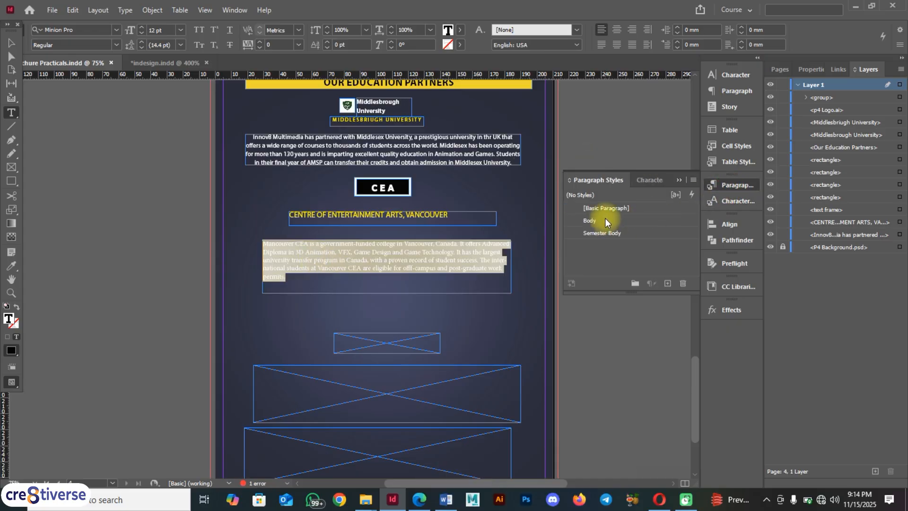
{"action": "left_click", "coordinate": [605, 220]}
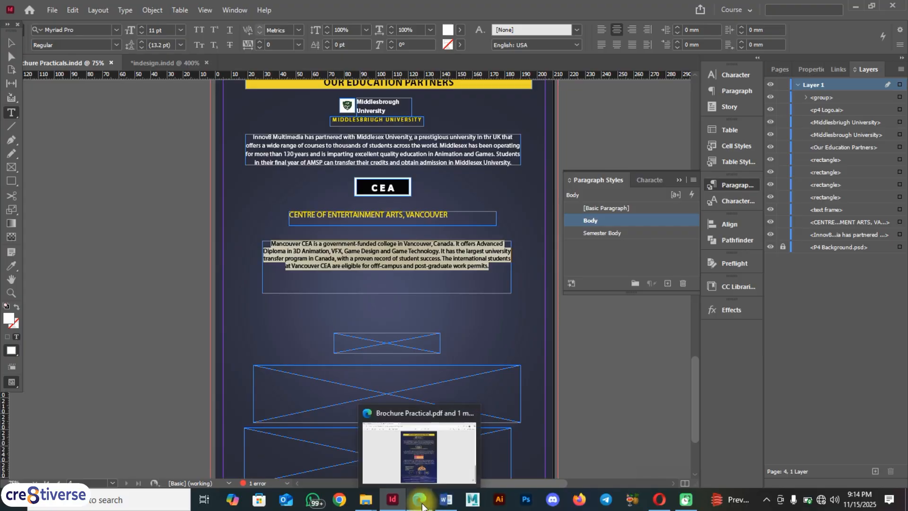
{"action": "left_click", "coordinate": [419, 505]}
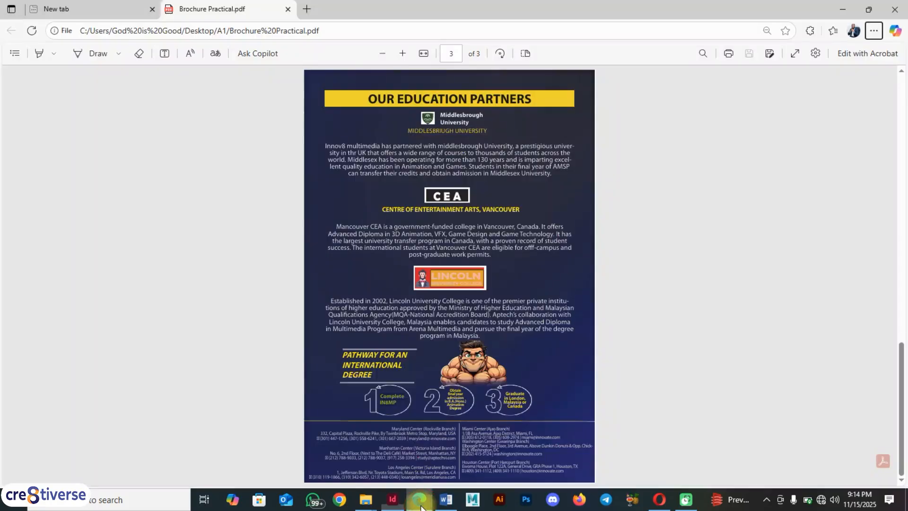
{"action": "left_click", "coordinate": [392, 500]}
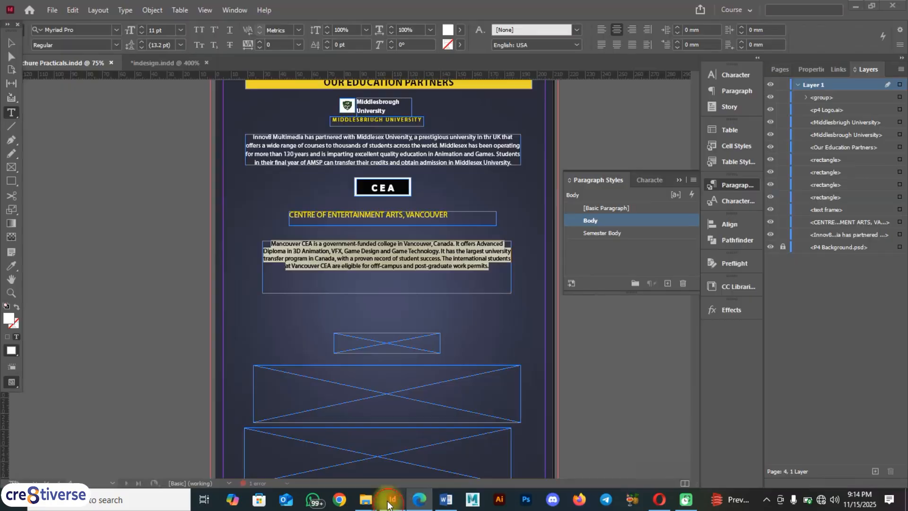
Widen the CEA paragraph's frame on both sides to about 176 mm and fit its height to the text, about 16.9 mm
{"action": "left_click", "coordinate": [11, 43]}
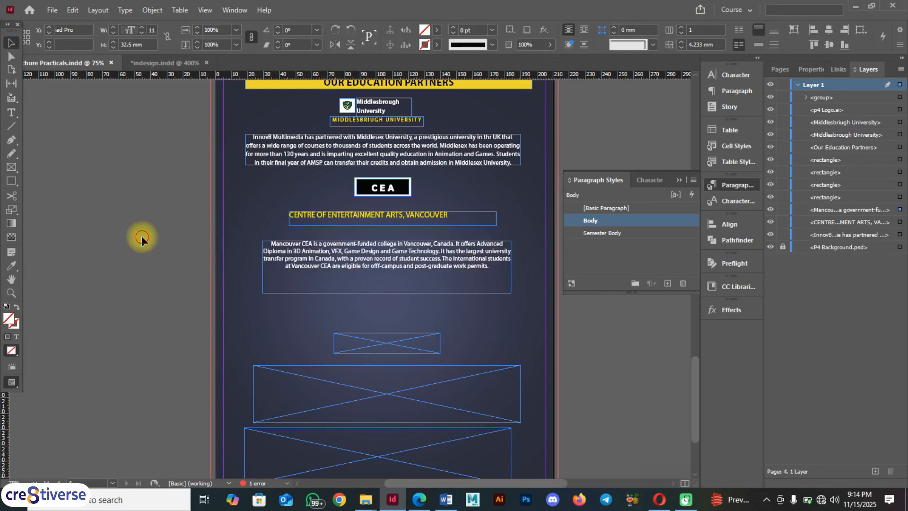
{"action": "left_click", "coordinate": [142, 237]}
{"action": "left_click", "coordinate": [390, 262]}
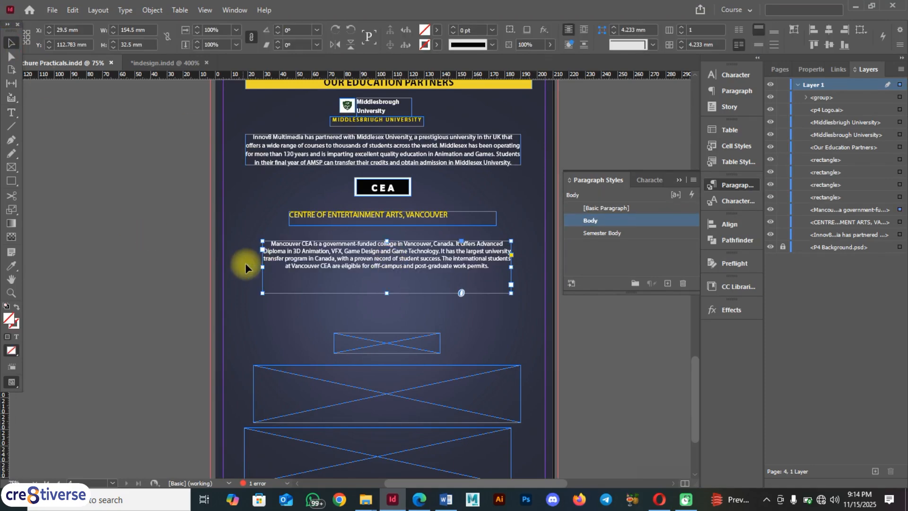
{"action": "left_click_drag", "start_coordinate": [263, 267], "coordinate": [241, 266]}
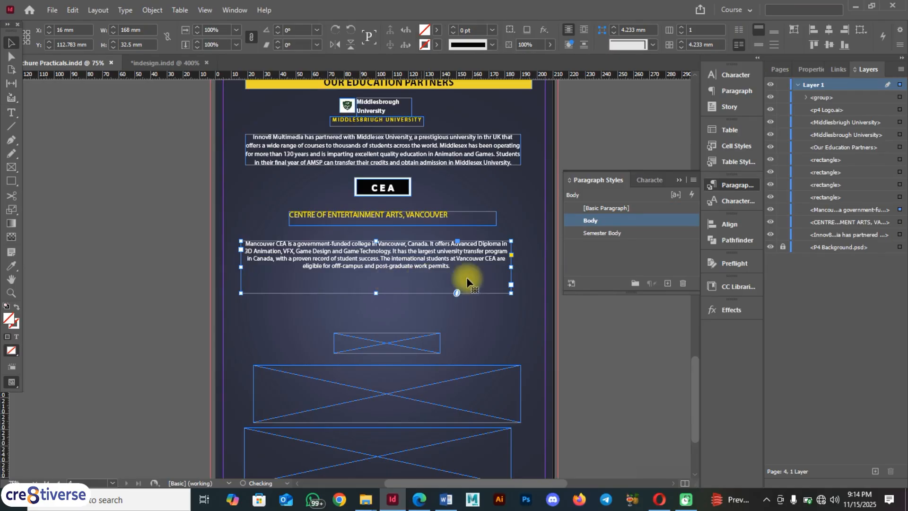
{"action": "left_click_drag", "start_coordinate": [511, 265], "coordinate": [523, 265]}
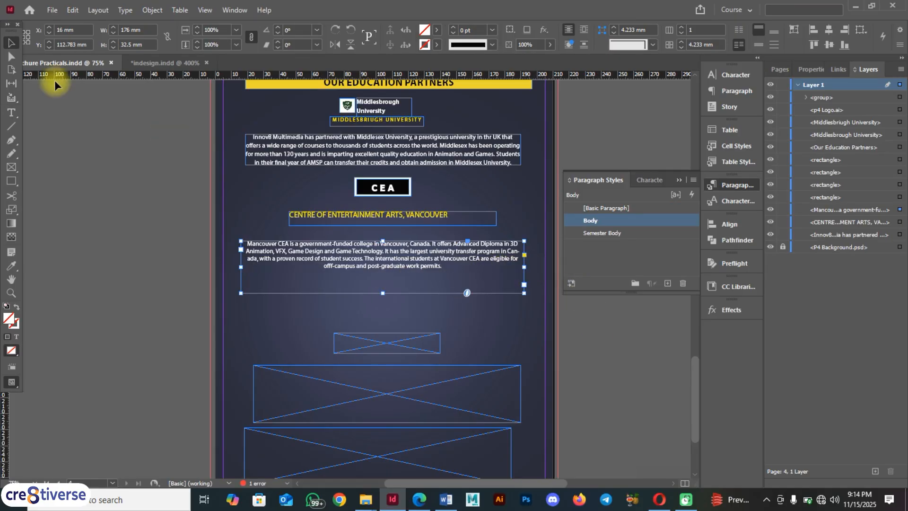
{"action": "double_click", "coordinate": [383, 293]}
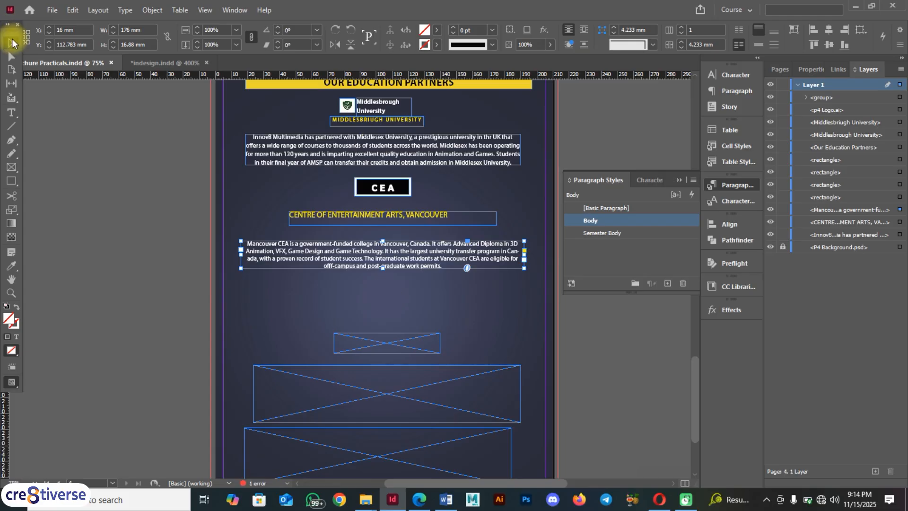
Compare the CEA section with the reference PDF and check what follows it on the Our Education Partners page
{"action": "left_click", "coordinate": [419, 500]}
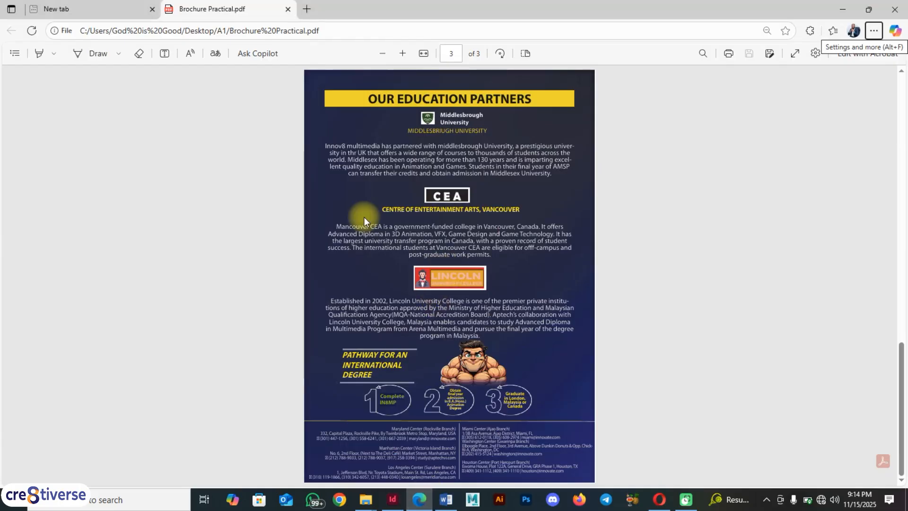
{"action": "key", "text": "F9"}
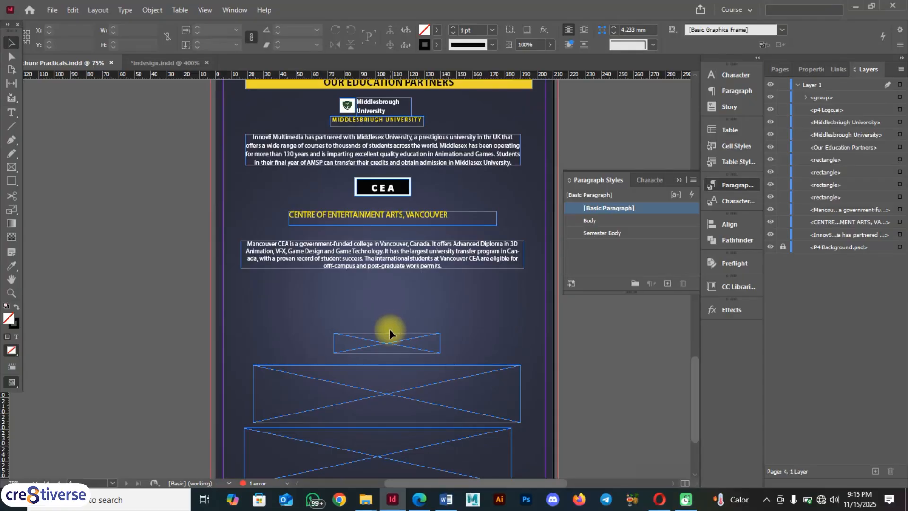
{"action": "left_click", "coordinate": [419, 500]}
{"action": "scroll", "coordinate": [434, 259], "scroll_direction": "up", "scroll_amount": 5}
{"action": "scroll", "coordinate": [369, 251], "scroll_direction": "down", "scroll_amount": 5}
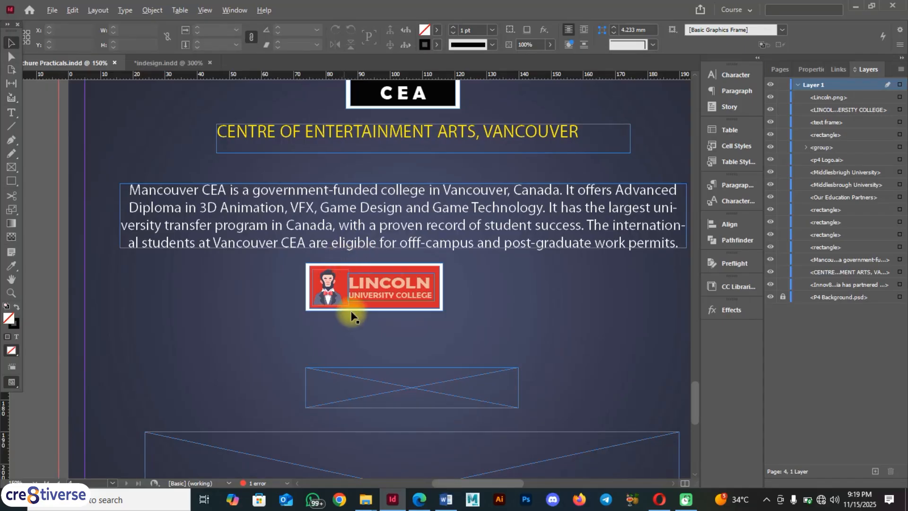
Examine the portrait image in the Lincoln University College logo and locate its Lincoln source file in the items (2) folder
{"action": "scroll", "coordinate": [349, 309], "scroll_direction": "up", "scroll_amount": 3}
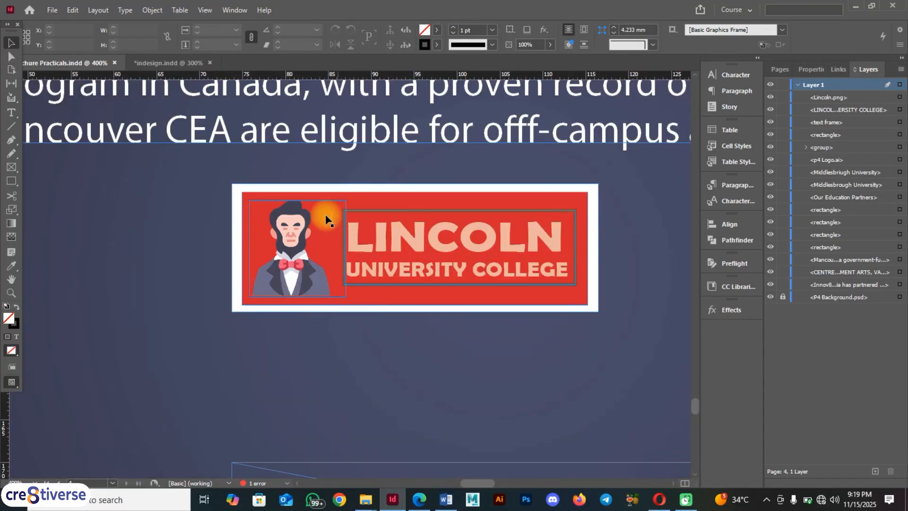
{"action": "left_click", "coordinate": [290, 230]}
{"action": "mouse_move", "coordinate": [365, 498]}
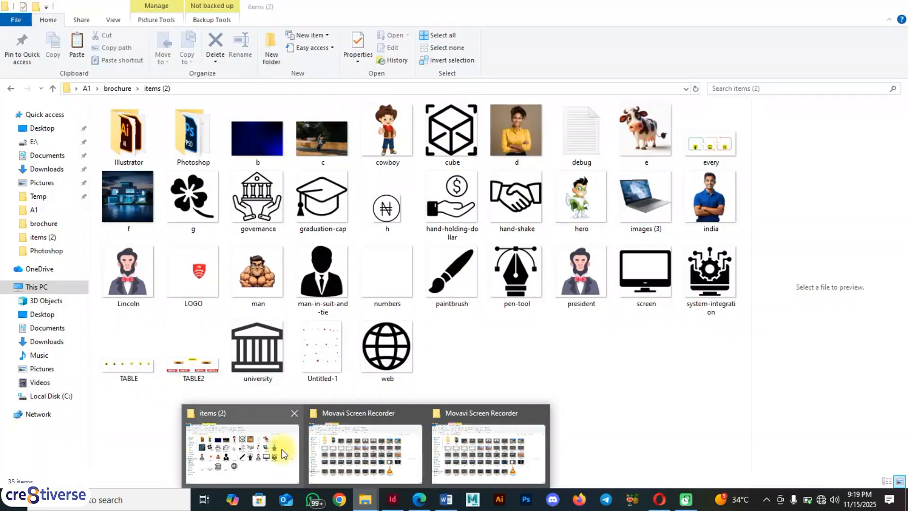
{"action": "left_click", "coordinate": [282, 448]}
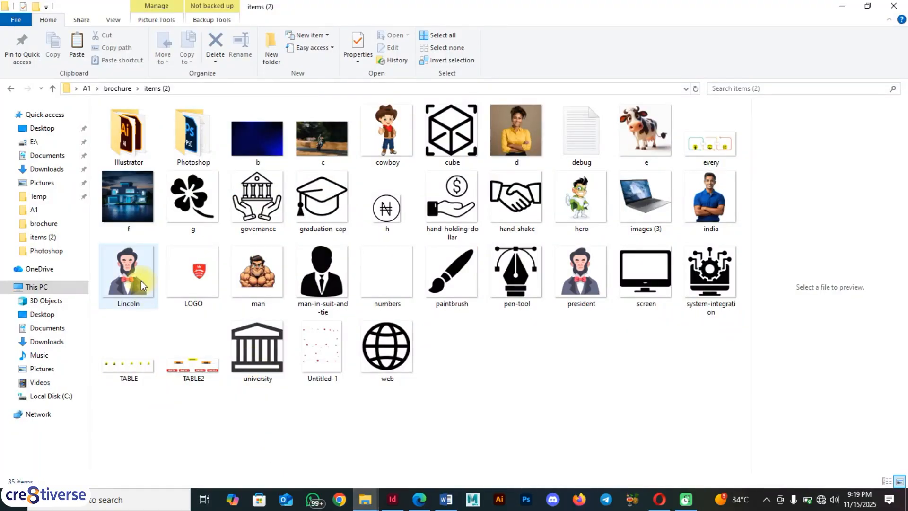
{"action": "left_click", "coordinate": [392, 499]}
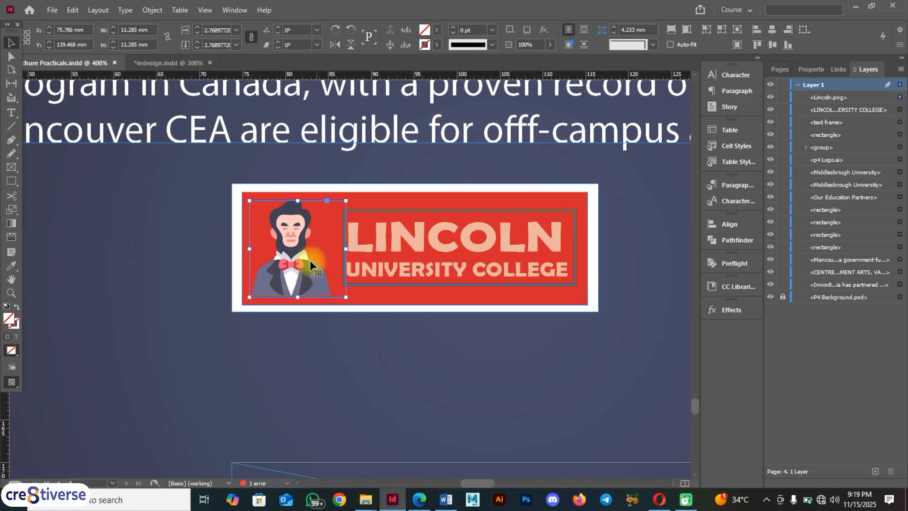
Inspect the character formatting of the LINCOLN UNIVERSITY COLLEGE text in the logo, including its font, size and horizontal scale
{"action": "left_click", "coordinate": [450, 239]}
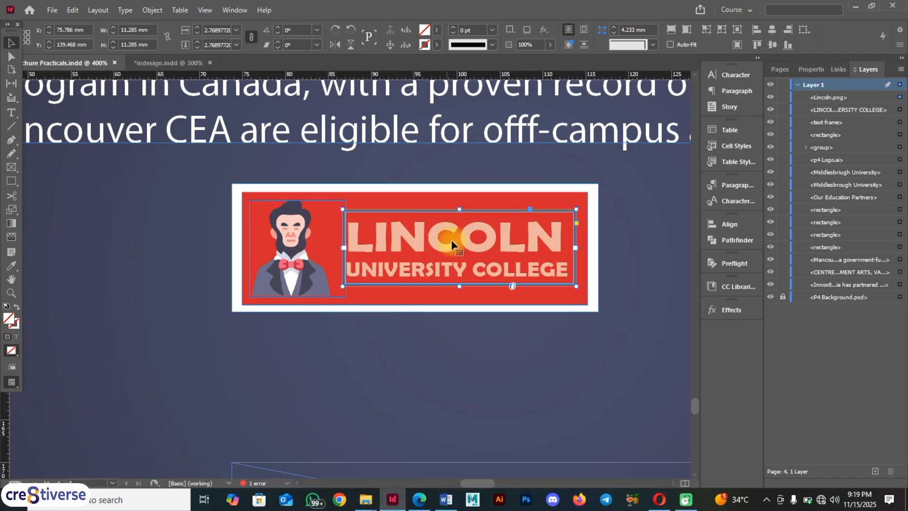
{"action": "triple_click", "coordinate": [495, 254]}
{"action": "left_click_drag", "start_coordinate": [495, 254], "coordinate": [408, 237]}
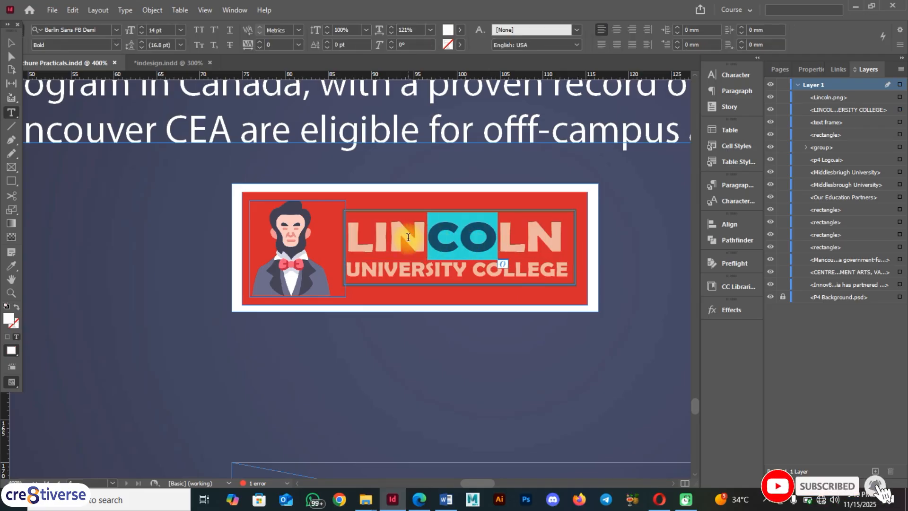
{"action": "left_click", "coordinate": [476, 260]}
{"action": "key", "text": "F9"}
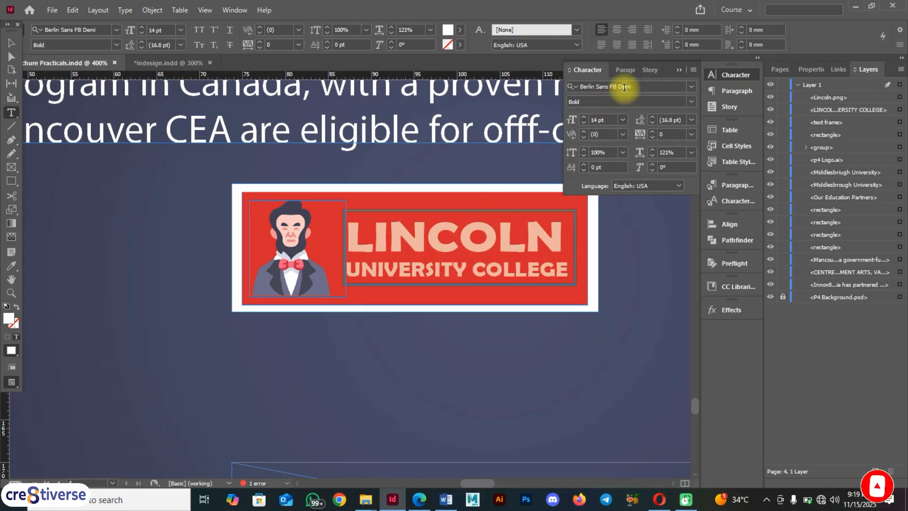
Check the Lincoln logo text's font and compare the page with the reference PDF to see what follows the logo
{"action": "left_click", "coordinate": [623, 87]}
{"action": "left_click", "coordinate": [420, 272]}
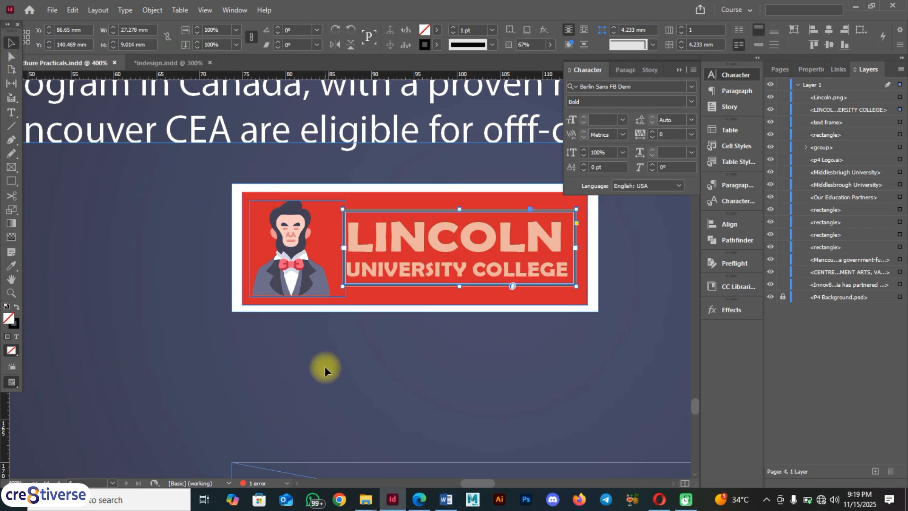
{"action": "key", "text": "shift+w"}
{"action": "key", "text": "shift+w"}
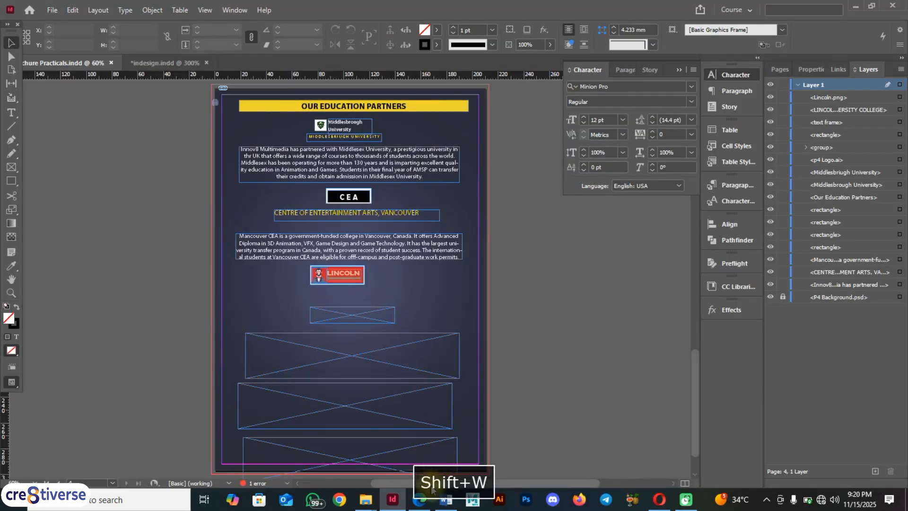
{"action": "left_click", "coordinate": [420, 499]}
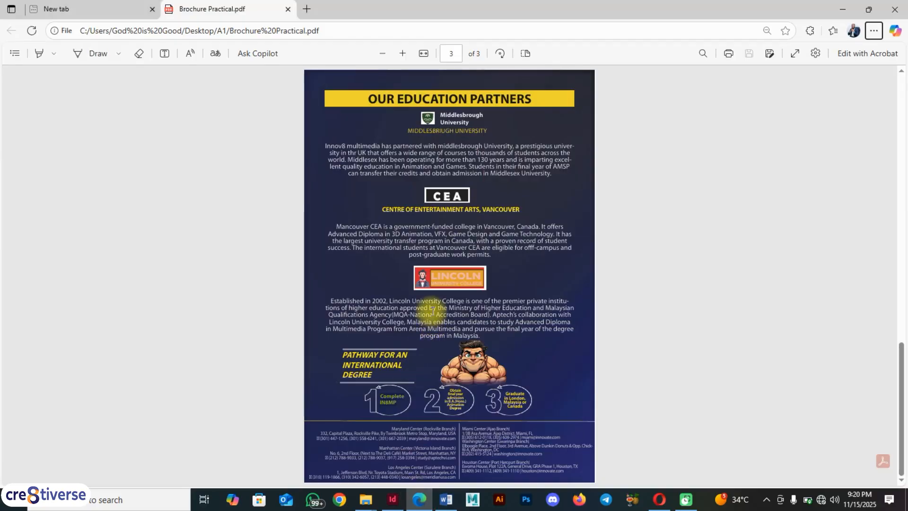
Copy the Lincoln University College paragraph from the Content document in Word and return to the brochure layout in InDesign
{"action": "left_click", "coordinate": [453, 504]}
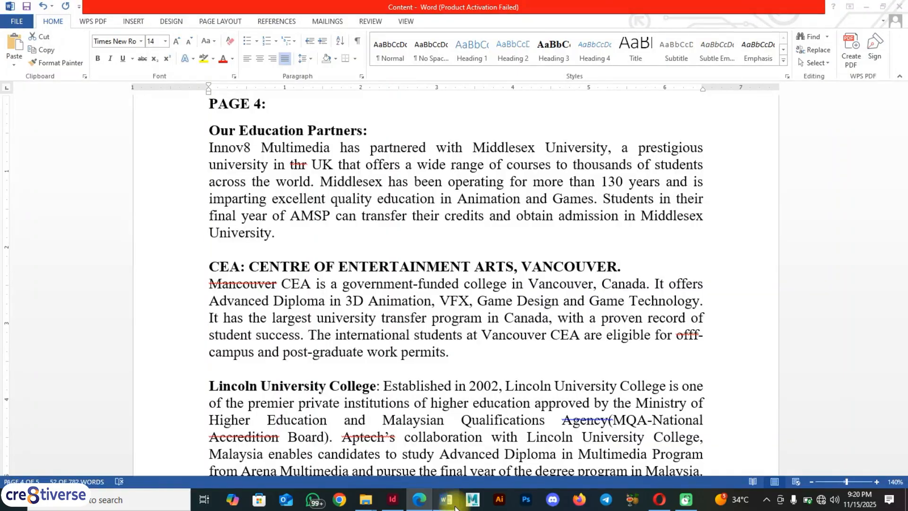
{"action": "scroll", "coordinate": [431, 397], "scroll_direction": "down", "scroll_amount": 2}
{"action": "left_click_drag", "start_coordinate": [700, 366], "coordinate": [218, 275]}
{"action": "key", "text": "ctrl+c"}
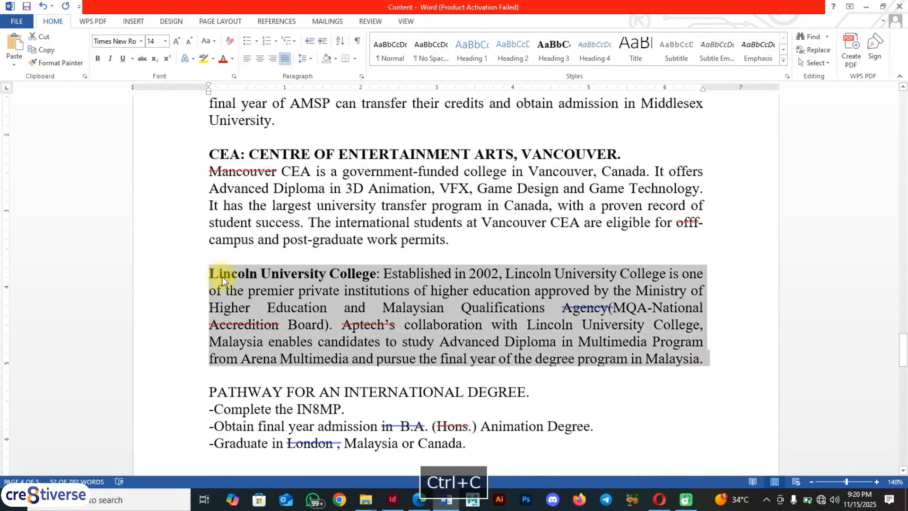
{"action": "left_click", "coordinate": [394, 500]}
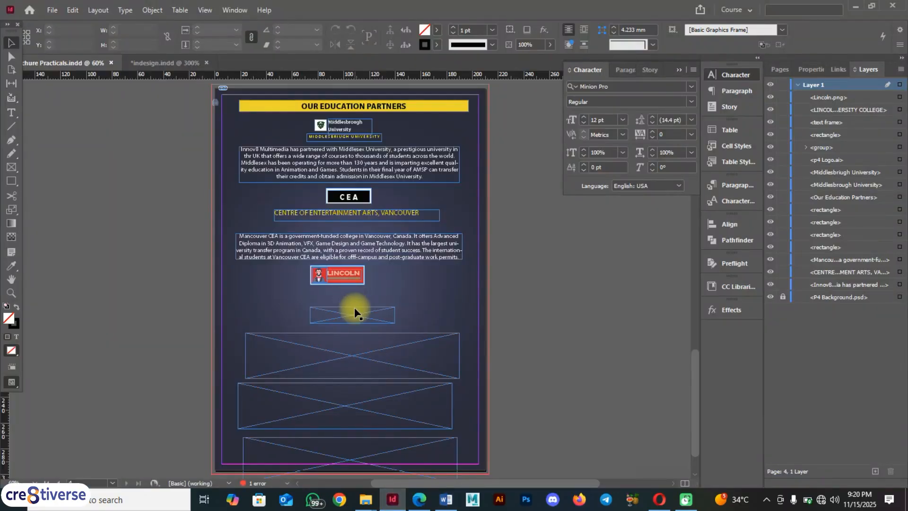
{"action": "left_click", "coordinate": [420, 502]}
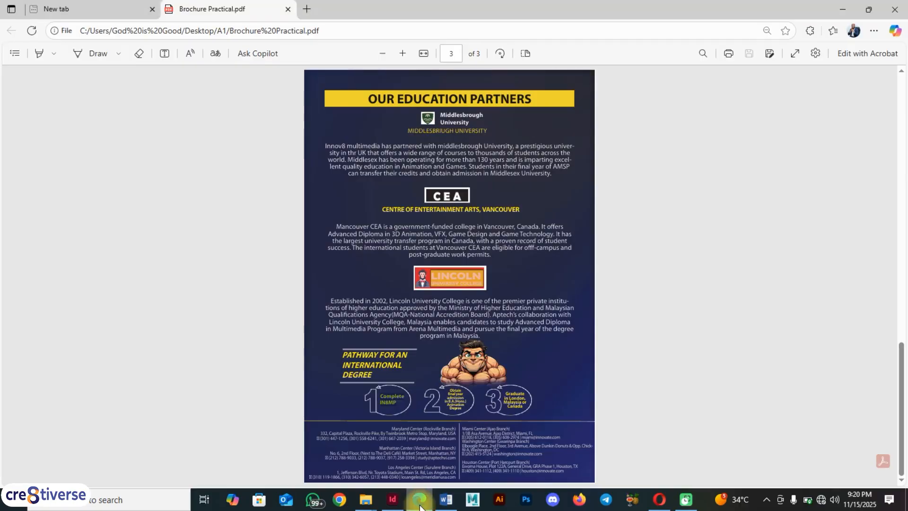
{"action": "left_click", "coordinate": [392, 500]}
Delete the small placeholder frame below the Lincoln logo and the two overlapping large placeholder frames beneath it
{"action": "left_click", "coordinate": [342, 306]}
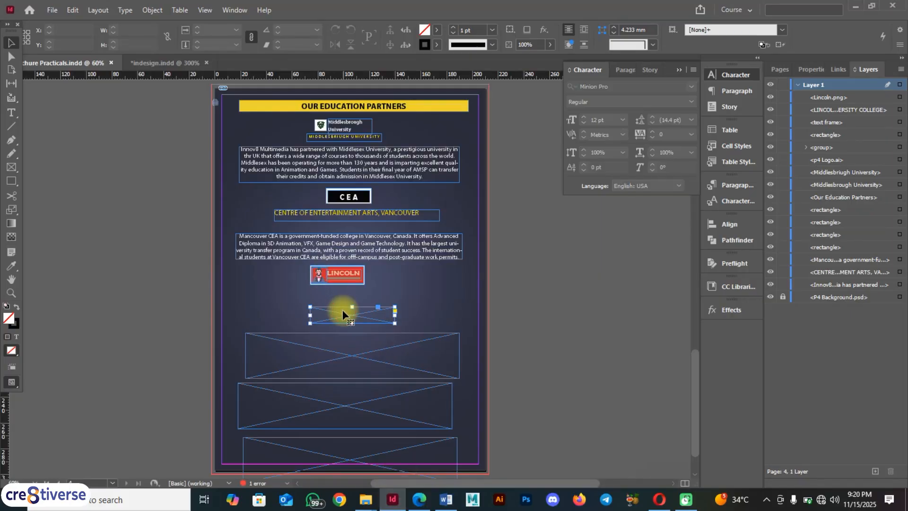
{"action": "key", "text": "BackSpace"}
{"action": "left_click", "coordinate": [347, 357]}
{"action": "left_click_drag", "start_coordinate": [347, 357], "coordinate": [340, 337]}
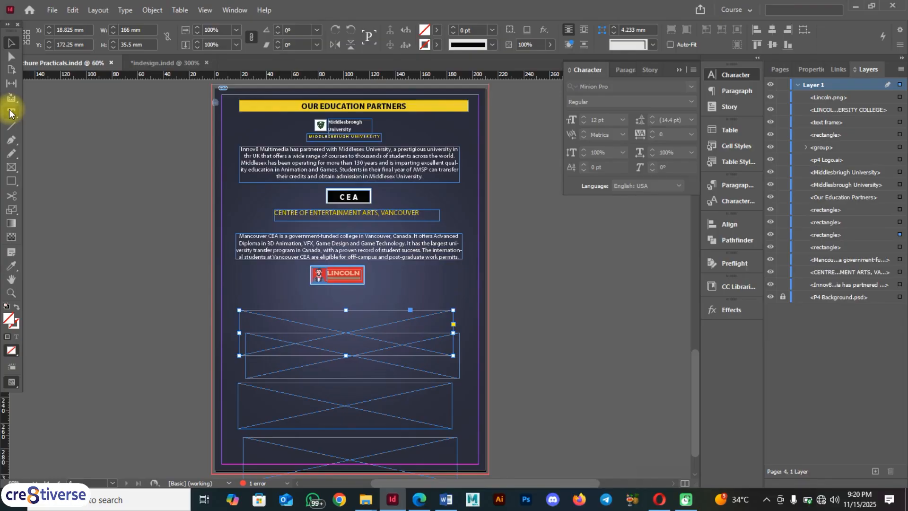
{"action": "key", "text": "BackSpace"}
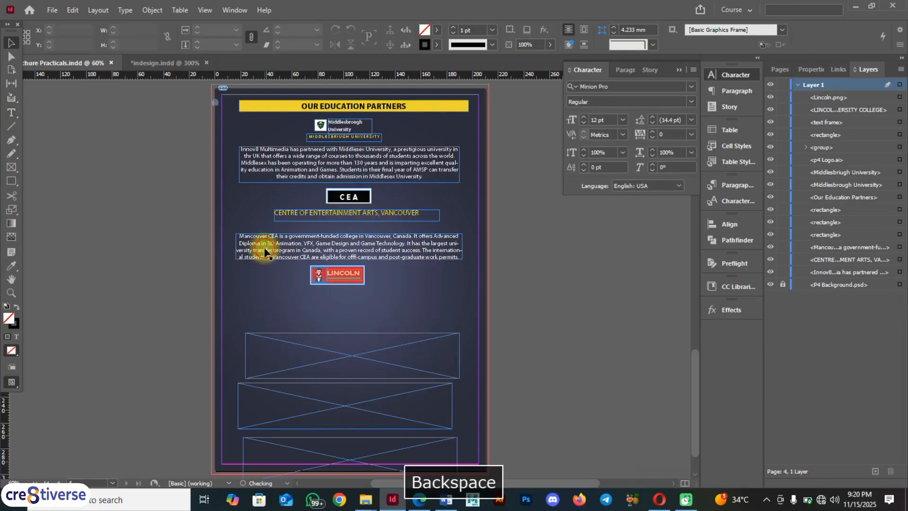
{"action": "left_click", "coordinate": [265, 250]}
{"action": "left_click", "coordinate": [300, 376]}
{"action": "key", "text": "BackSpace"}
Duplicate the CEA paragraph's frame below the Lincoln logo and replace its text with the copied Lincoln University College paragraph
{"action": "left_click", "coordinate": [257, 250]}
{"action": "left_click_drag", "start_coordinate": [257, 250], "coordinate": [253, 318]}
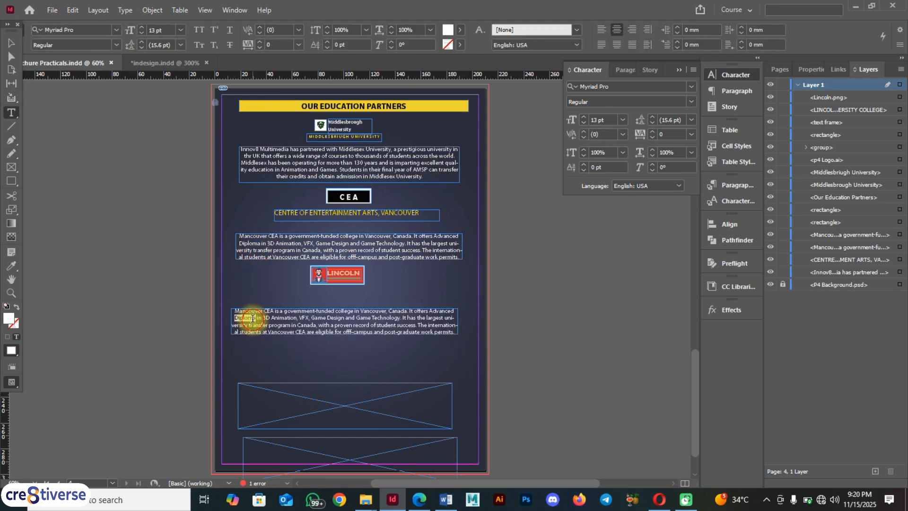
{"action": "key", "text": "ctrl+a"}
{"action": "key", "text": "ctrl+v"}
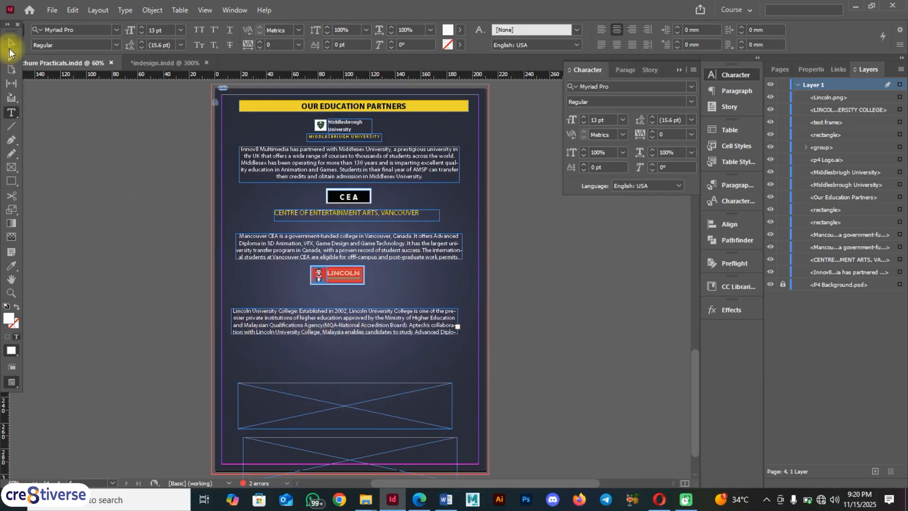
Extend the Lincoln paragraph's frame downward to fit all of its text, and move the frame up closer to the logo
{"action": "key", "text": "Escape"}
{"action": "left_click_drag", "start_coordinate": [345, 333], "coordinate": [344, 351]}
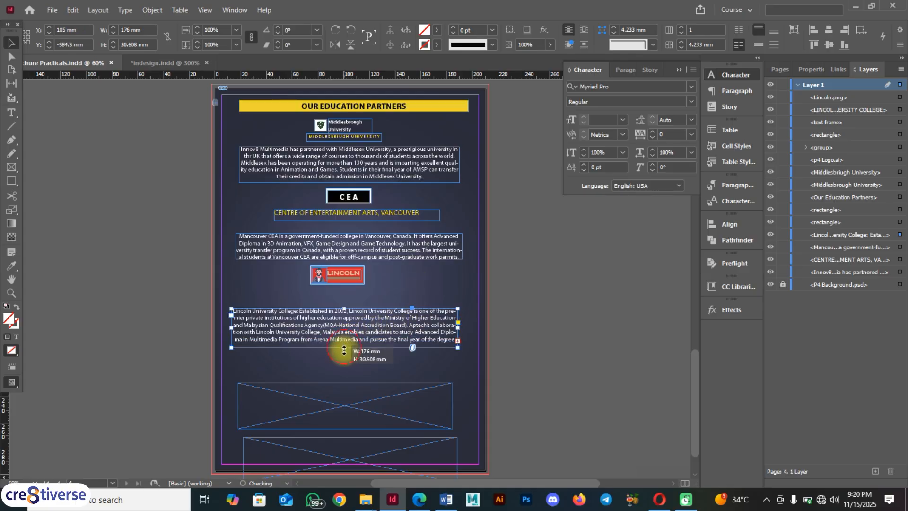
{"action": "left_click", "coordinate": [98, 152]}
{"action": "key", "text": "shift+w"}
{"action": "key", "text": "shift+w"}
{"action": "key", "text": "w"}
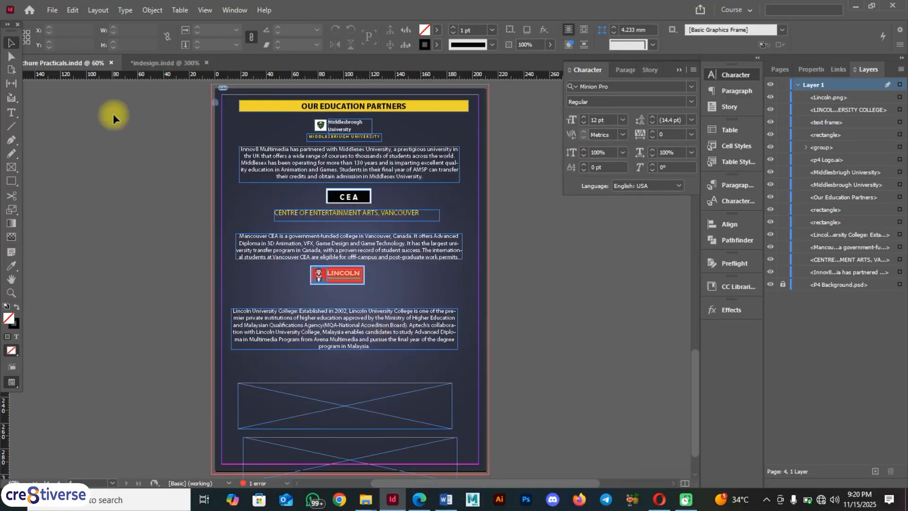
{"action": "left_click", "coordinate": [337, 316]}
{"action": "double_click", "coordinate": [336, 314]}
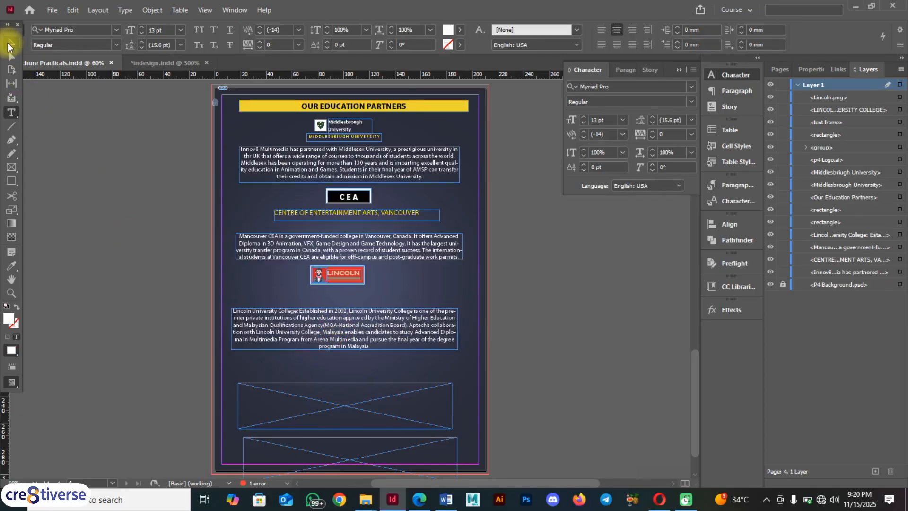
{"action": "left_click", "coordinate": [10, 43]}
{"action": "left_click_drag", "start_coordinate": [346, 328], "coordinate": [346, 320]}
{"action": "left_click", "coordinate": [578, 324]}
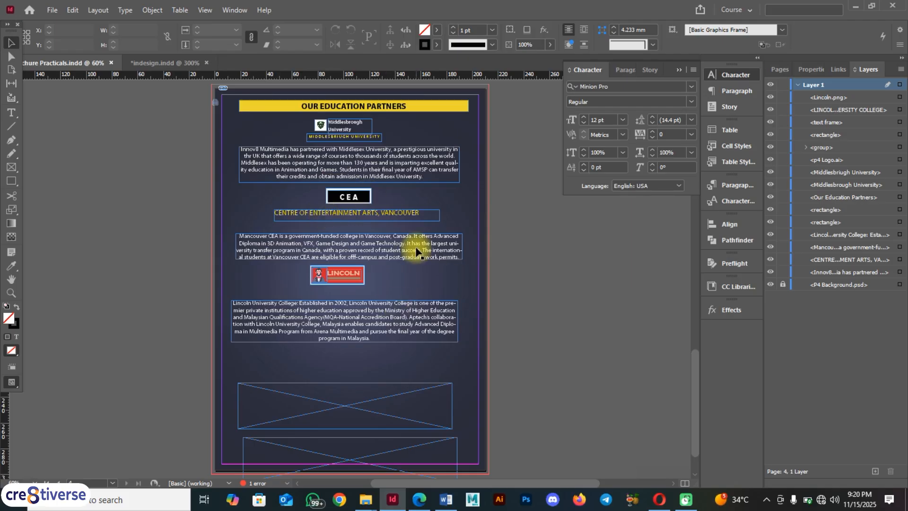
Following the reference PDF, draw a rectangular graphic frame about 58.4 x 27.9 mm below the right half of the Lincoln paragraph
{"action": "left_click", "coordinate": [419, 498]}
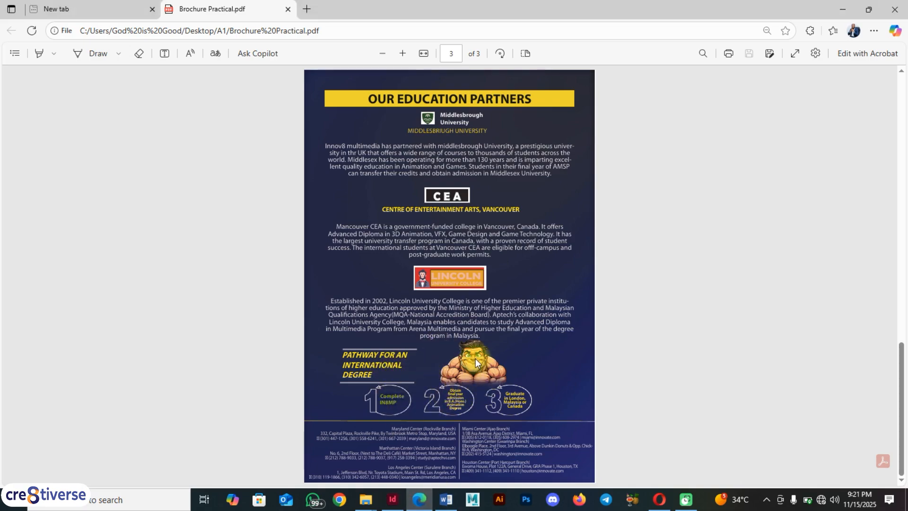
{"action": "key", "text": "alt+Tab"}
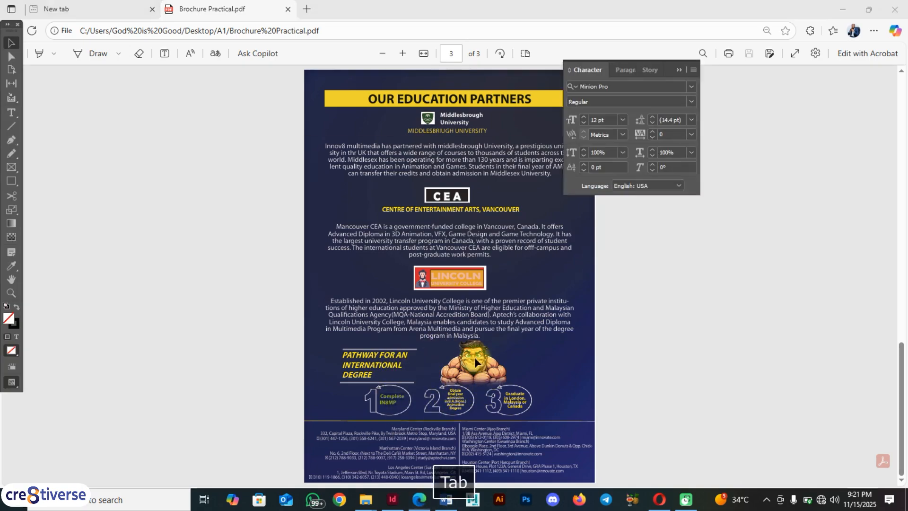
{"action": "left_click", "coordinate": [375, 398]}
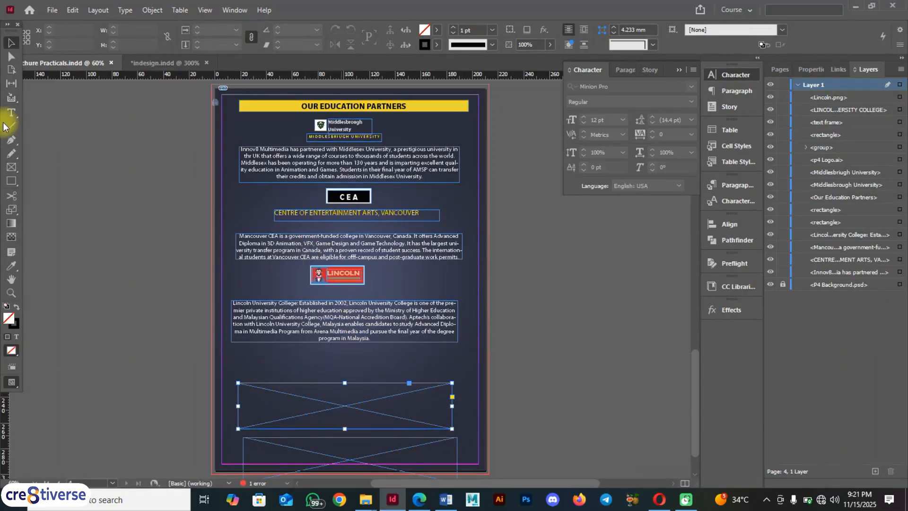
{"action": "left_click", "coordinate": [11, 167]}
{"action": "left_click_drag", "start_coordinate": [372, 351], "coordinate": [447, 387]}
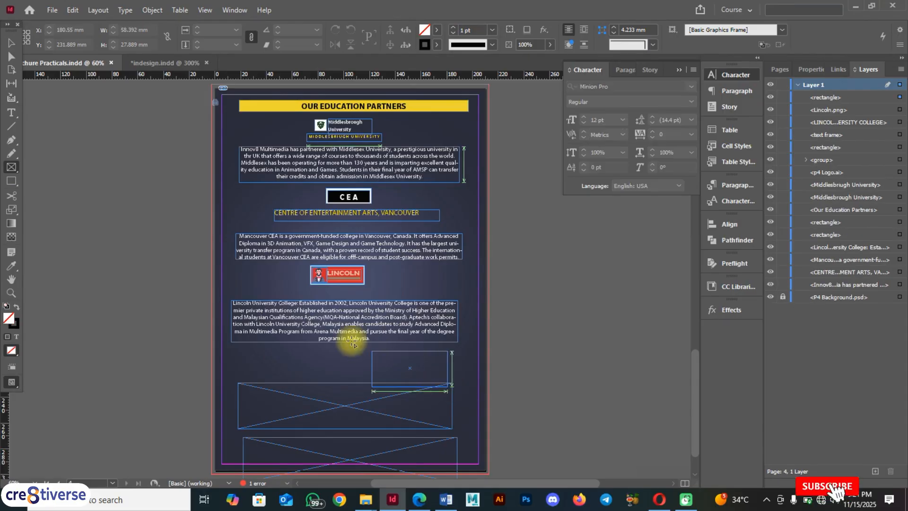
Place man.png from the items (2) folder into the new frame below the Lincoln paragraph
{"action": "key", "text": "ctrl+d"}
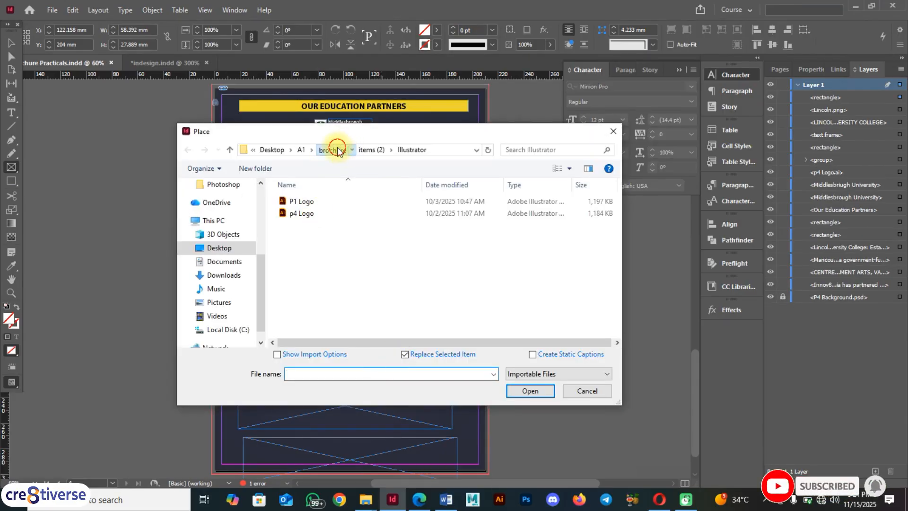
{"action": "left_click", "coordinate": [333, 150]}
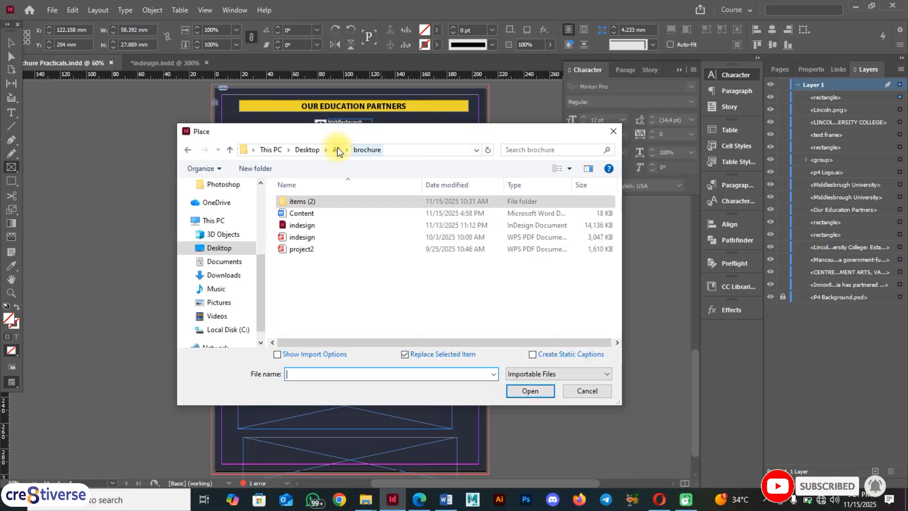
{"action": "left_click", "coordinate": [307, 203]}
{"action": "double_click", "coordinate": [307, 202]}
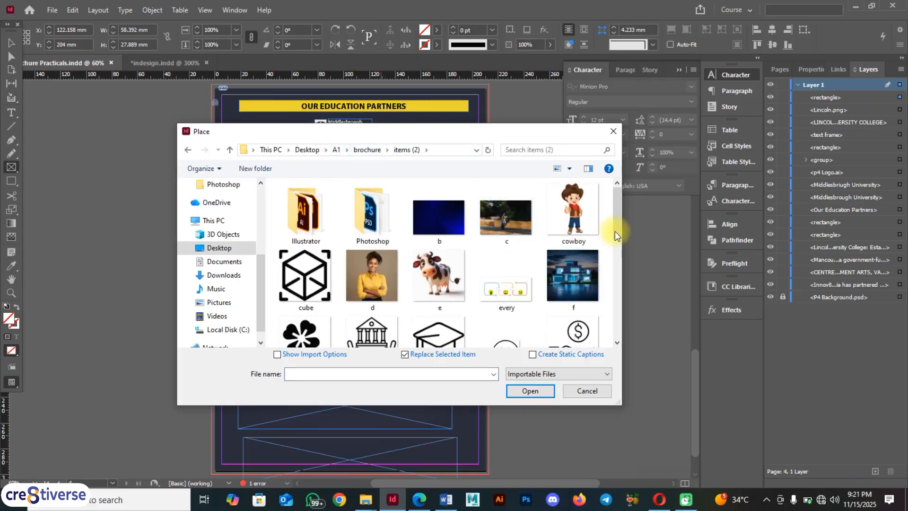
{"action": "scroll", "coordinate": [639, 250], "scroll_direction": "down", "scroll_amount": 4}
{"action": "scroll", "coordinate": [631, 310], "scroll_direction": "down", "scroll_amount": 1}
{"action": "left_click", "coordinate": [372, 206]}
{"action": "left_click", "coordinate": [529, 391]}
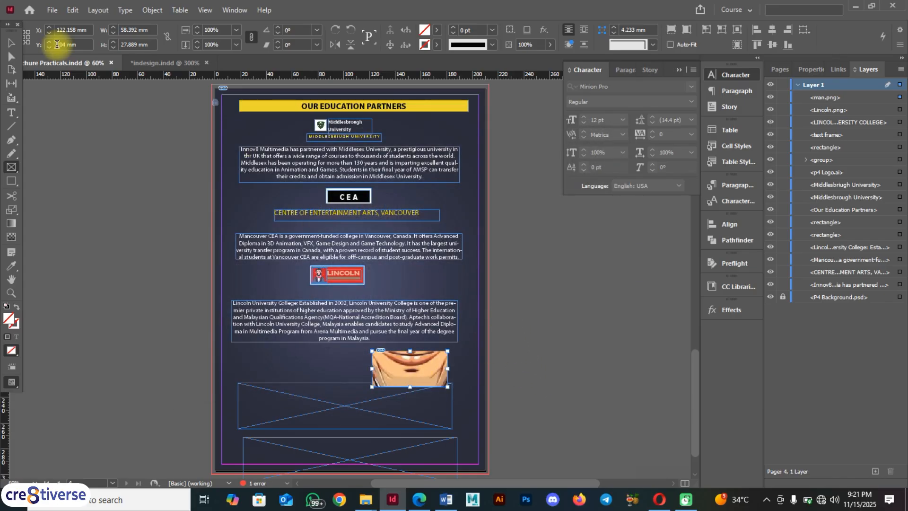
Scale the man image inside its frame down proportionally about its centre to about 52.3 mm square
{"action": "left_click", "coordinate": [11, 42]}
{"action": "double_click", "coordinate": [422, 368]}
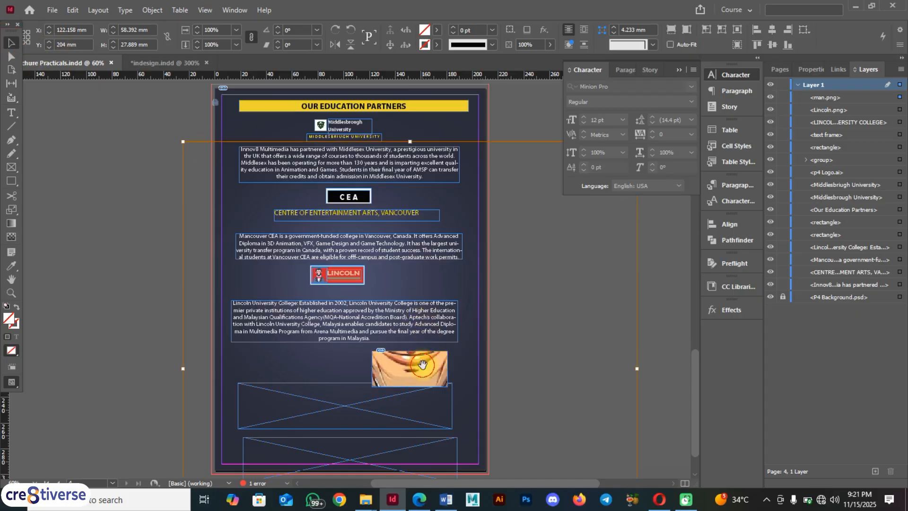
{"action": "scroll", "coordinate": [422, 324], "scroll_direction": "down", "scroll_amount": 2}
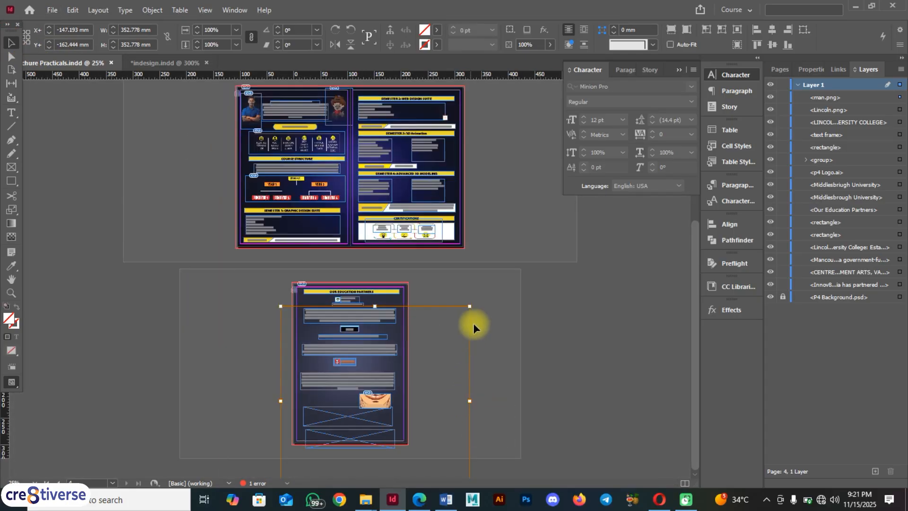
{"action": "scroll", "coordinate": [387, 374], "scroll_direction": "down", "scroll_amount": 1}
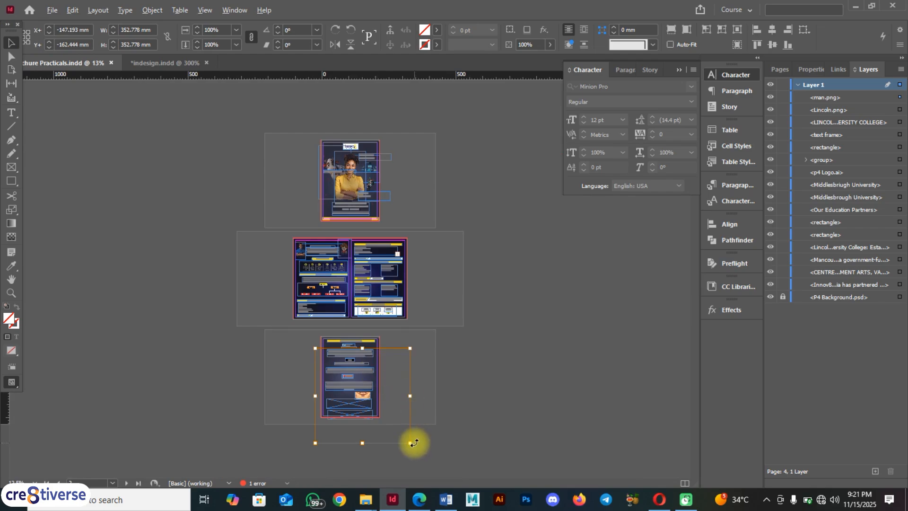
{"action": "left_click_drag", "start_coordinate": [410, 442], "coordinate": [378, 382]}
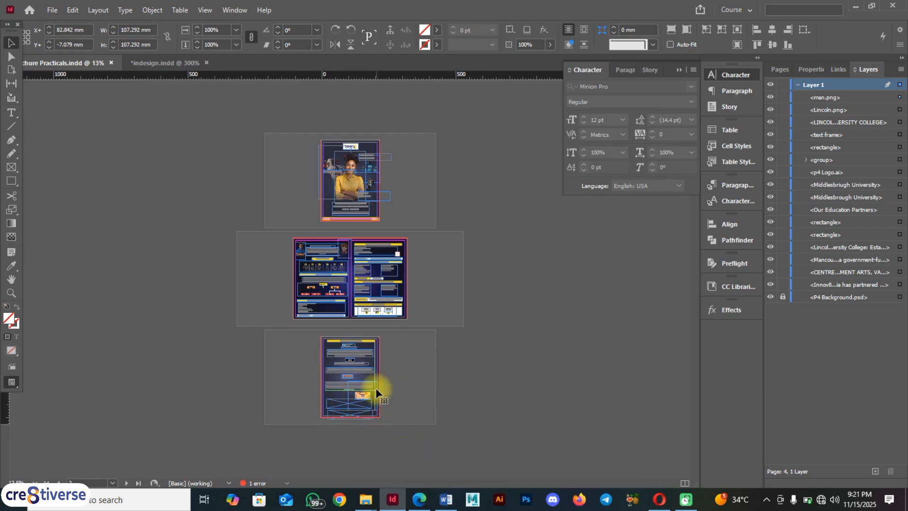
{"action": "key", "text": "ctrl+0"}
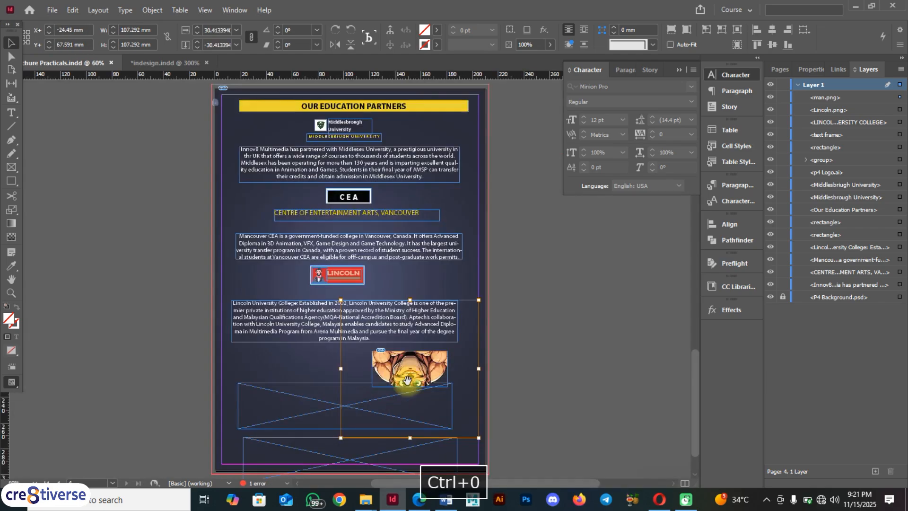
{"action": "left_click_drag", "start_coordinate": [479, 440], "coordinate": [443, 402]}
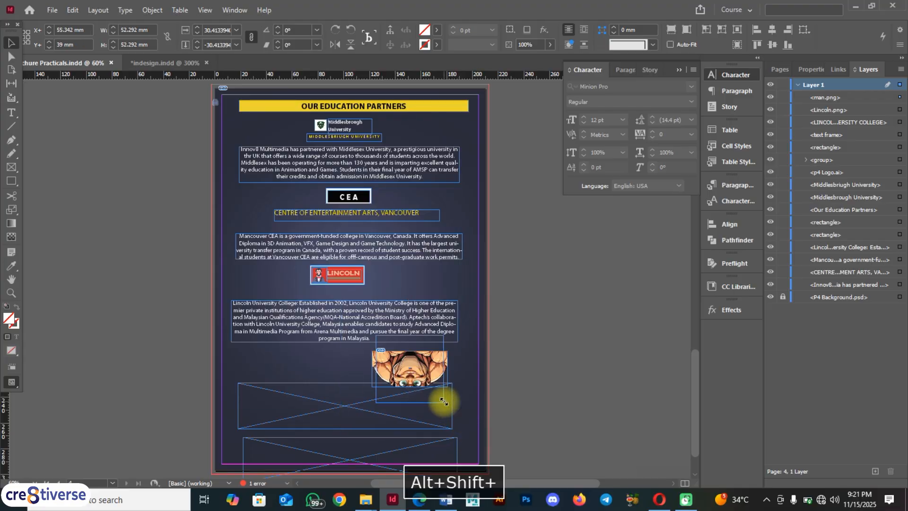
Rotate the man image inside its frame to 180° so the figure stands upright
{"action": "key", "text": "ctrl+1"}
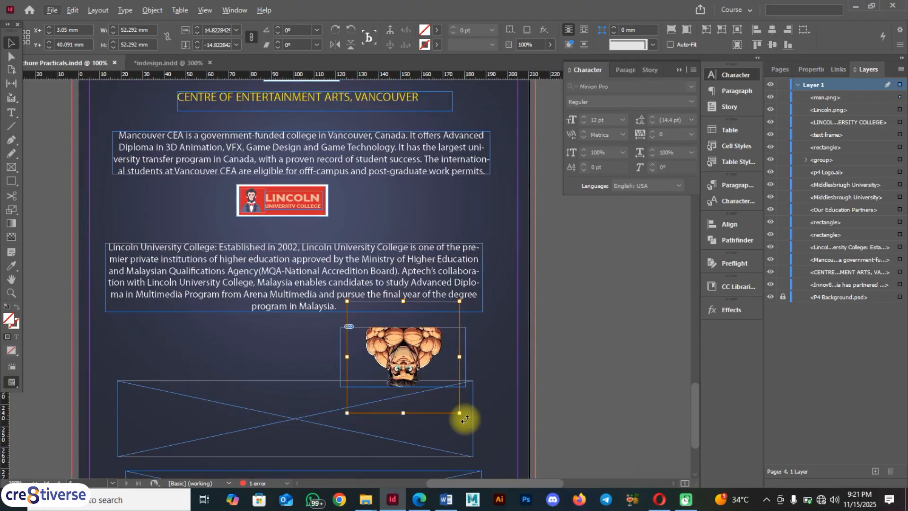
{"action": "left_click_drag", "start_coordinate": [465, 420], "coordinate": [314, 356]}
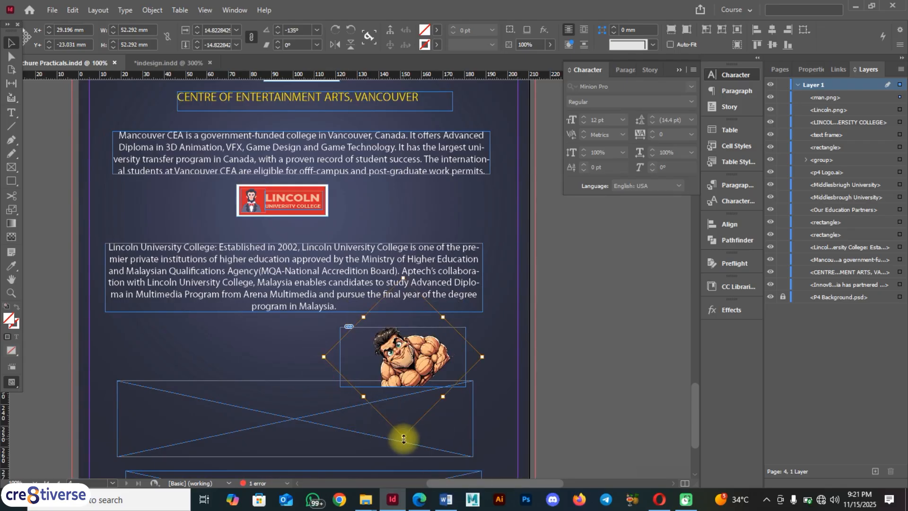
{"action": "left_click_drag", "start_coordinate": [406, 442], "coordinate": [306, 393]}
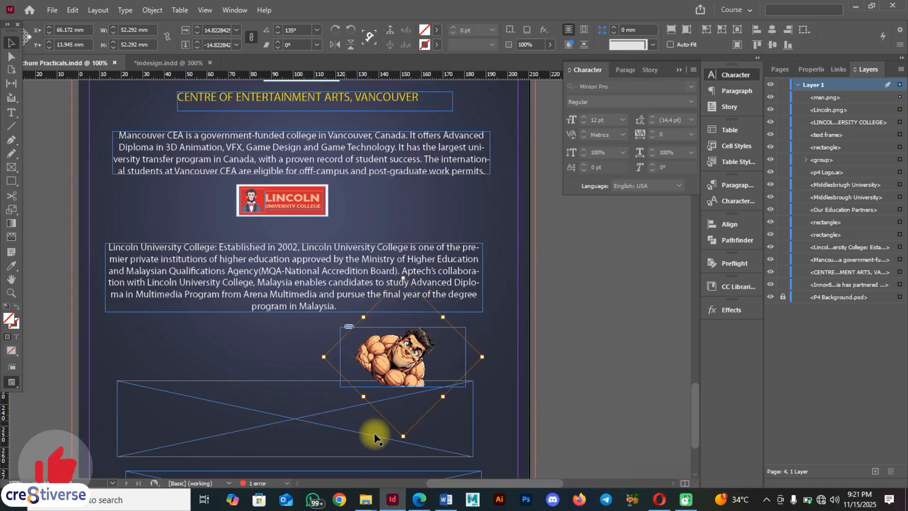
{"action": "left_click_drag", "start_coordinate": [408, 442], "coordinate": [437, 413]}
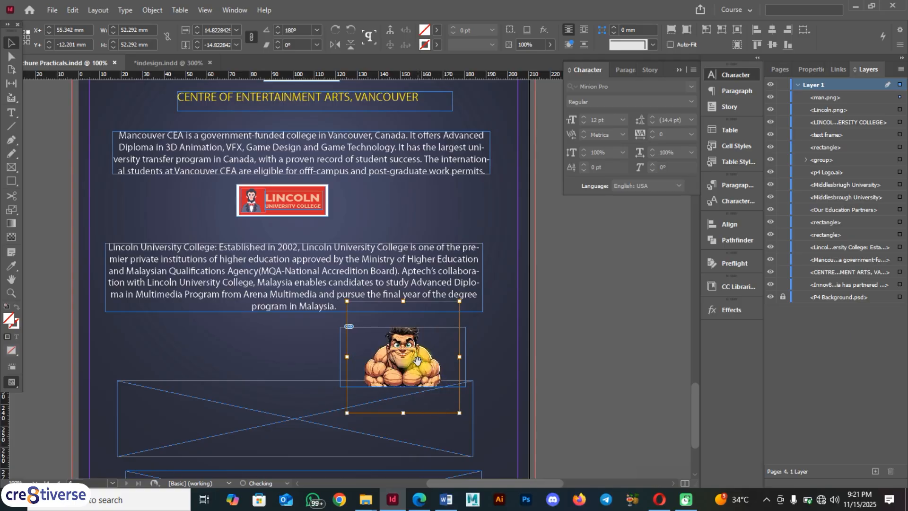
Extend the man image's frame upward to about 32.1 mm high
{"action": "left_click", "coordinate": [498, 350]}
{"action": "left_click", "coordinate": [438, 328]}
{"action": "left_click_drag", "start_coordinate": [403, 327], "coordinate": [403, 318]}
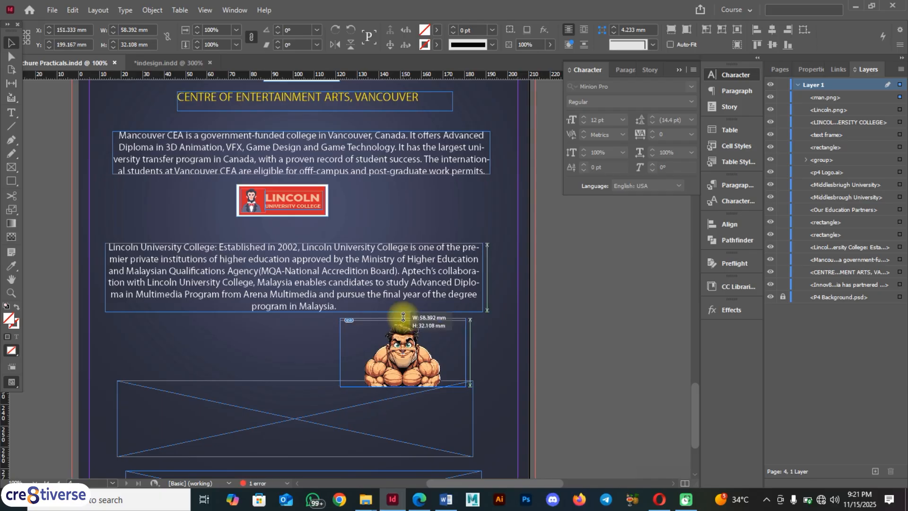
Switch to Microsoft Edge to check the Our Education Partners page in the reference Brochure Practical.pdf
{"action": "left_click", "coordinate": [561, 336]}
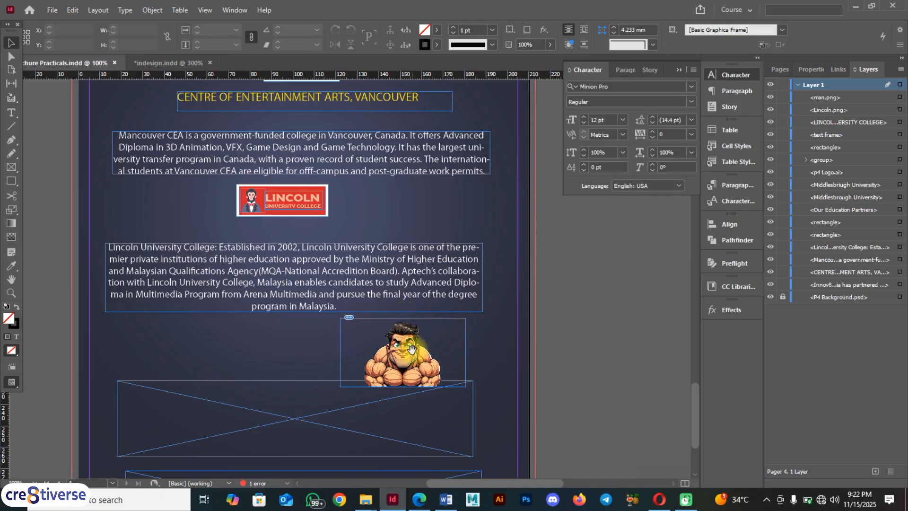
{"action": "left_click", "coordinate": [420, 499]}
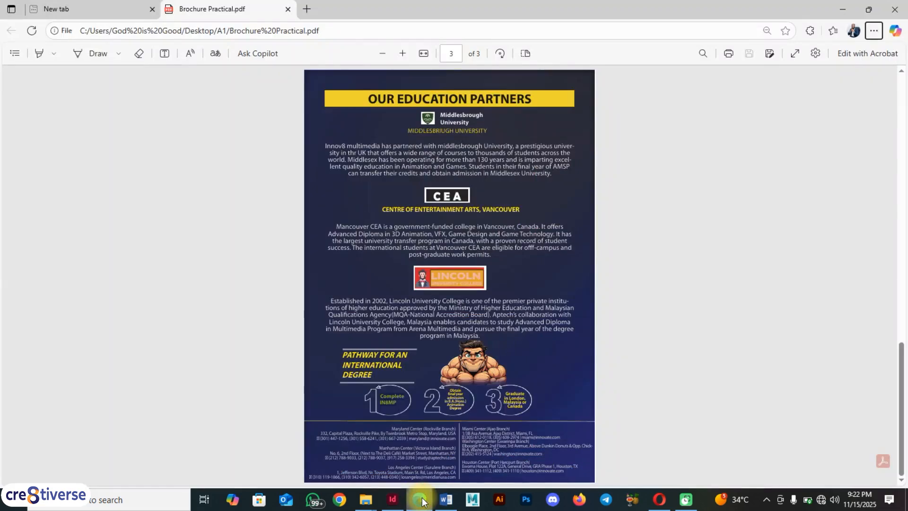
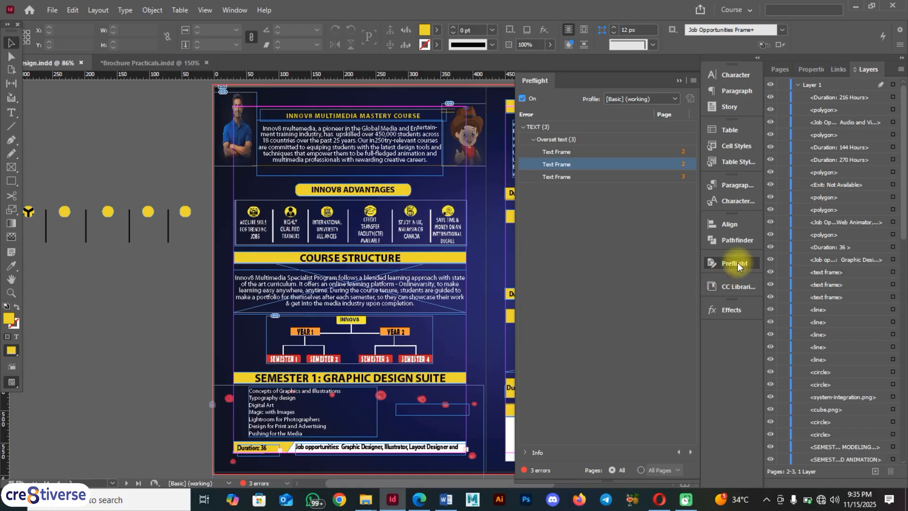
From the Preflight overset text errors, enlarge the Semester 1 duration frame to about 80.5 px wide, starting at X 30 px, to fit its full text
{"action": "left_click", "coordinate": [523, 127]}
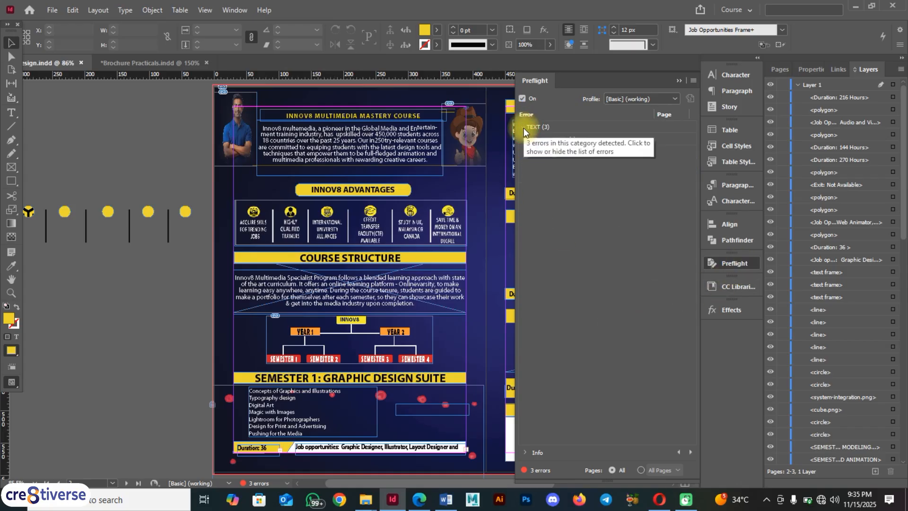
{"action": "left_click", "coordinate": [524, 127]}
{"action": "left_click", "coordinate": [533, 139]}
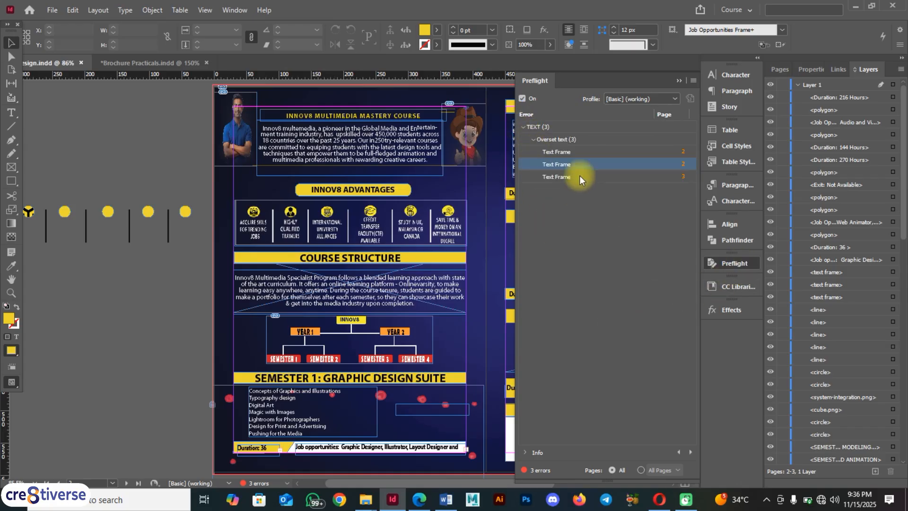
{"action": "double_click", "coordinate": [580, 151]}
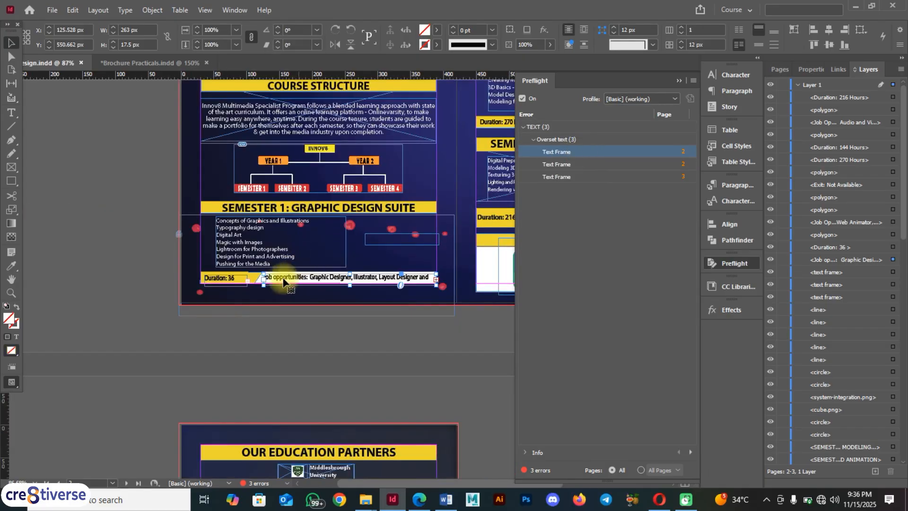
{"action": "scroll", "coordinate": [232, 284], "scroll_direction": "up", "scroll_amount": 3}
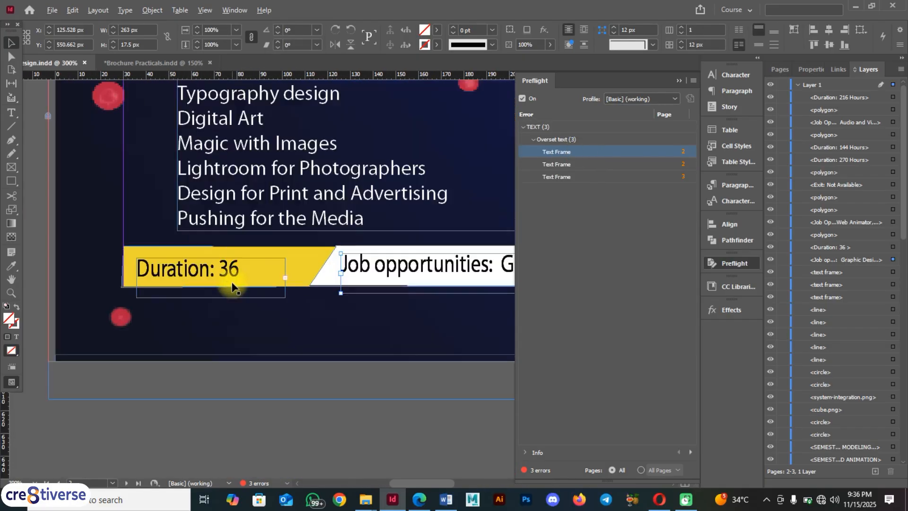
{"action": "double_click", "coordinate": [232, 269]}
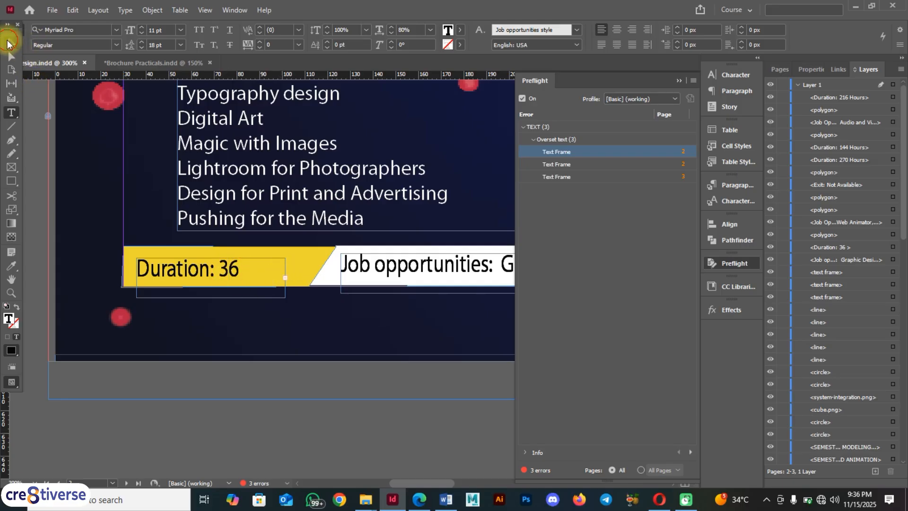
{"action": "left_click", "coordinate": [7, 43]}
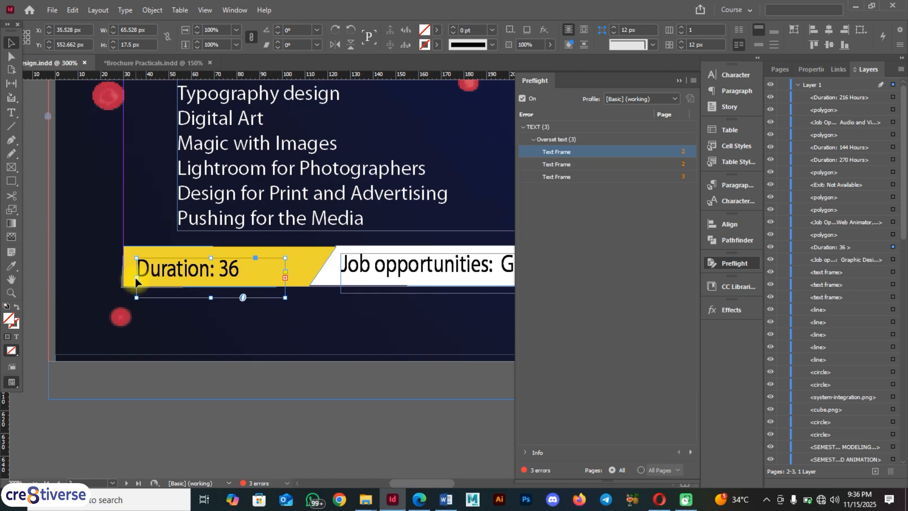
{"action": "left_click_drag", "start_coordinate": [135, 278], "coordinate": [172, 261]}
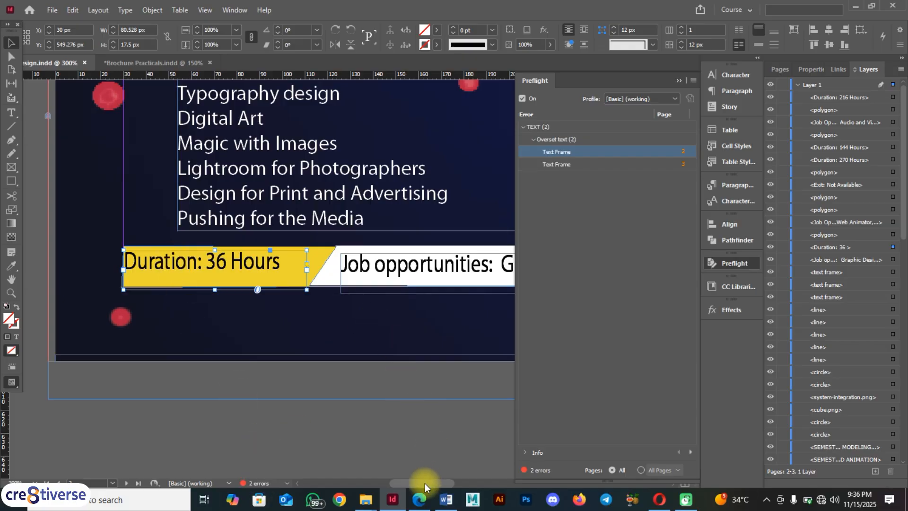
Set the Semester 1 job opportunities text to 10 pt so the whole line fits its frame
{"action": "left_click_drag", "start_coordinate": [427, 484], "coordinate": [453, 478]}
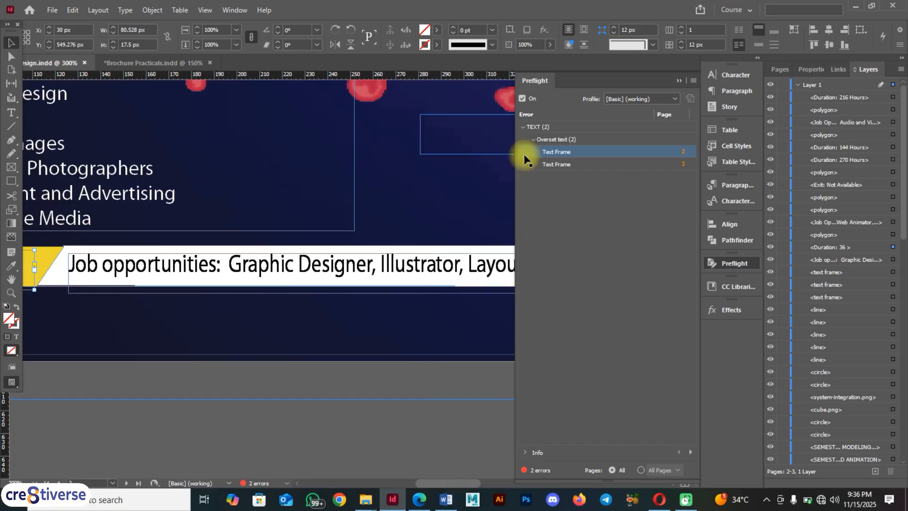
{"action": "left_click", "coordinate": [680, 81]}
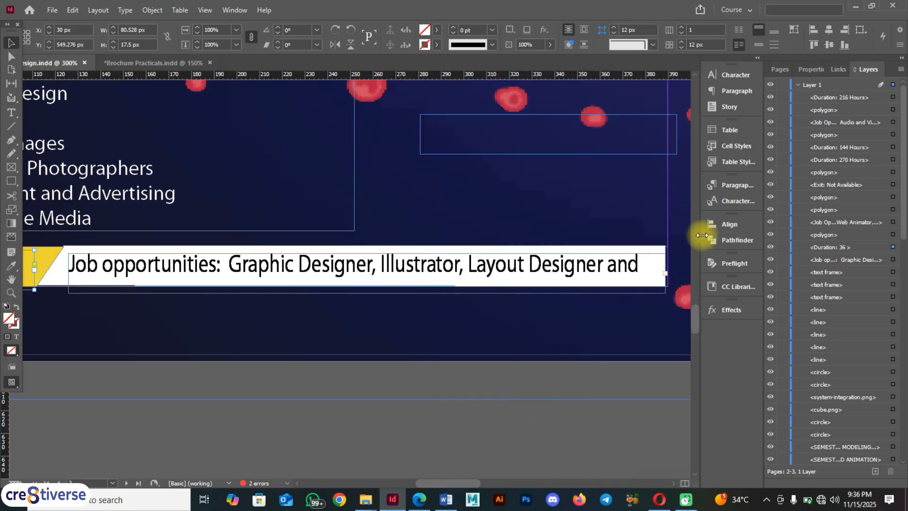
{"action": "left_click", "coordinate": [581, 261]}
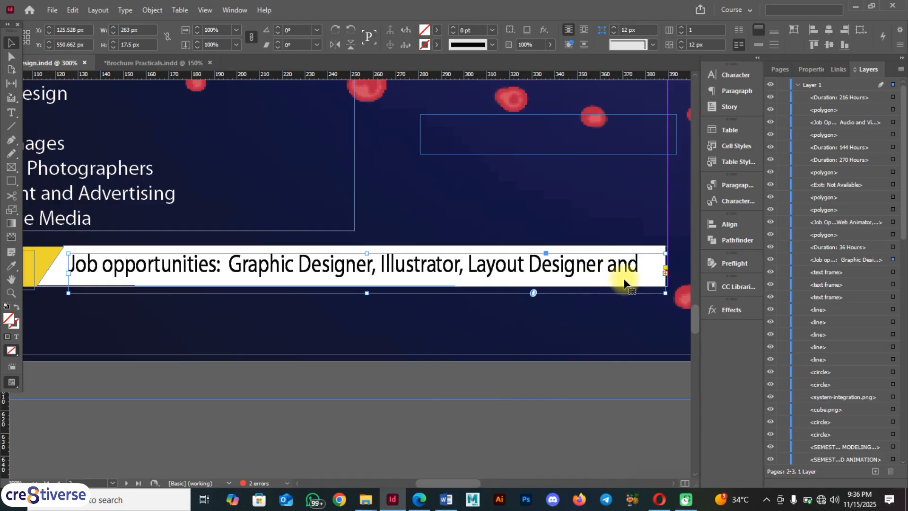
{"action": "double_click", "coordinate": [581, 264]}
{"action": "key", "text": "ctrl+a"}
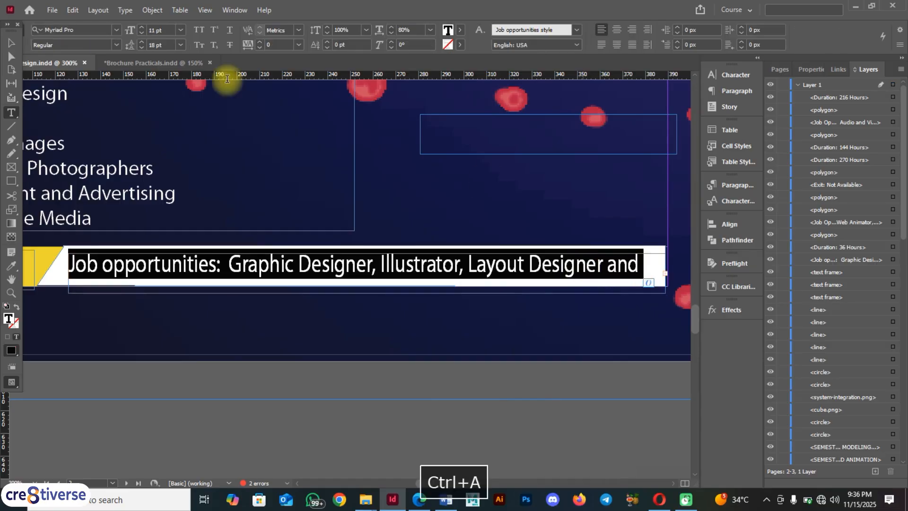
{"action": "left_click", "coordinate": [141, 34]}
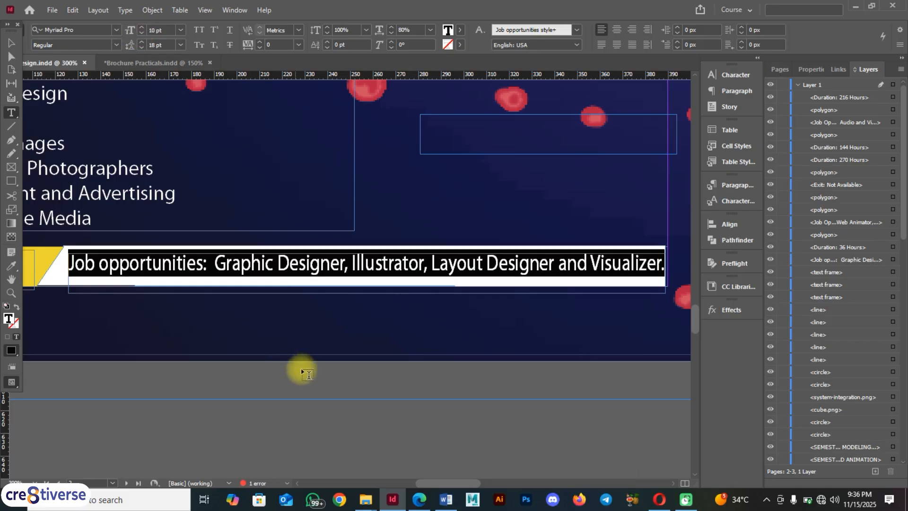
{"action": "left_click", "coordinate": [10, 43]}
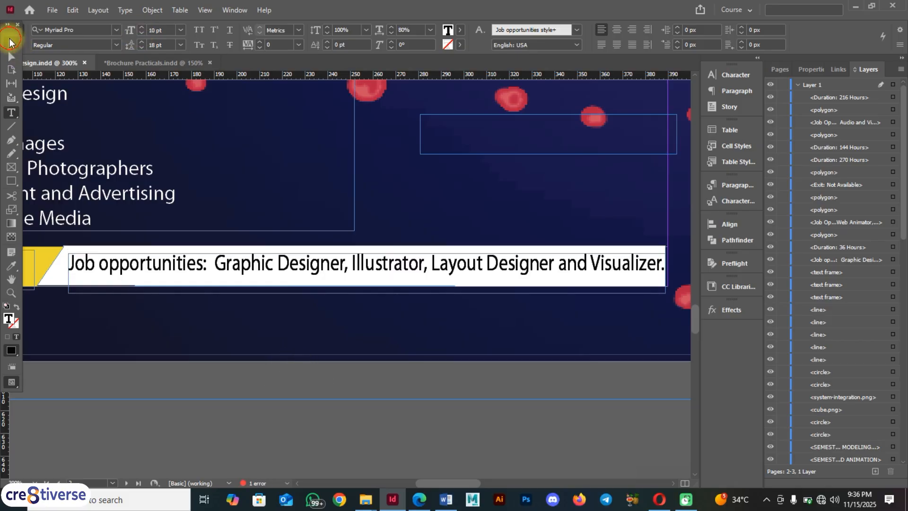
{"action": "left_click", "coordinate": [277, 424]}
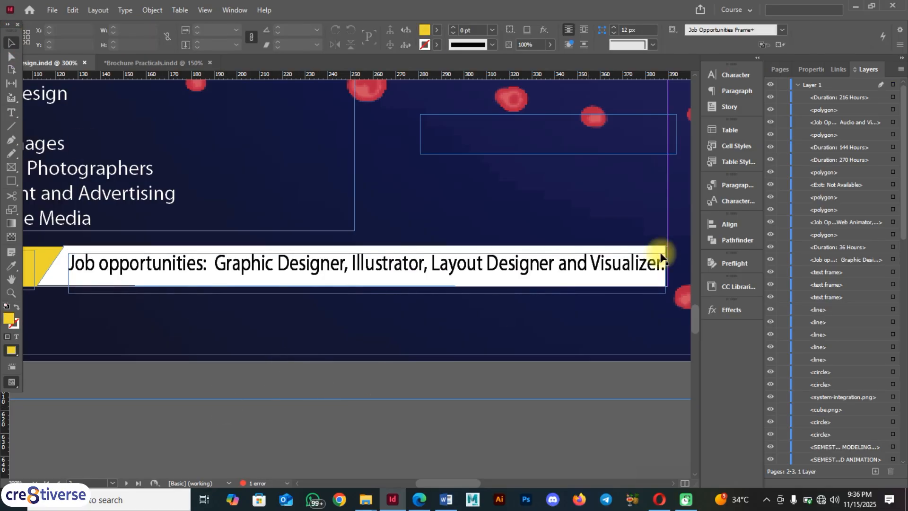
Go to the remaining overset frame reported by Preflight and enlarge the Semester 1-4 certification frame to 74 × 30 px
{"action": "left_click", "coordinate": [736, 262]}
{"action": "double_click", "coordinate": [662, 149]}
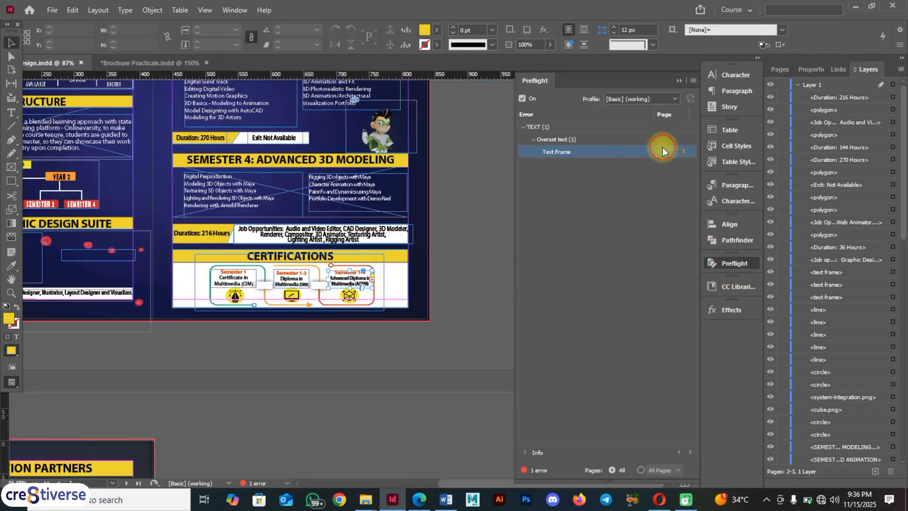
{"action": "scroll", "coordinate": [355, 283], "scroll_direction": "up", "scroll_amount": 6}
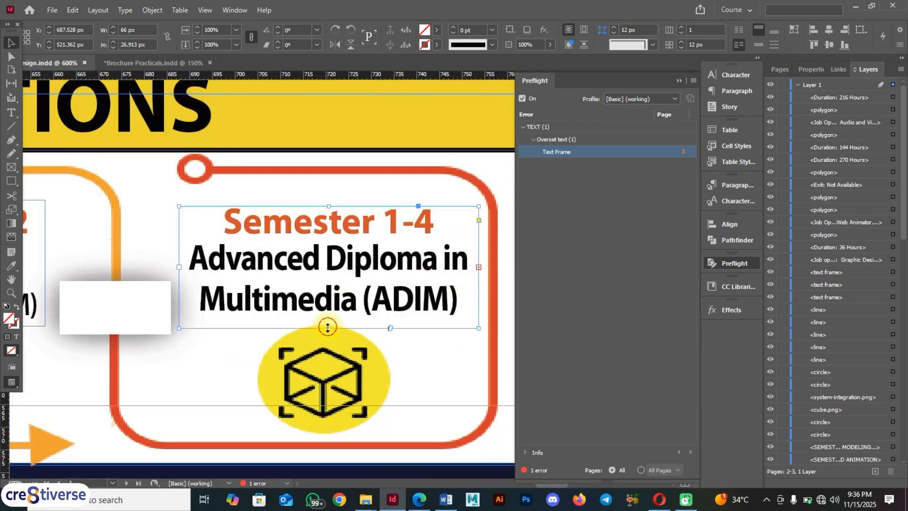
{"action": "left_click_drag", "start_coordinate": [327, 326], "coordinate": [329, 341]}
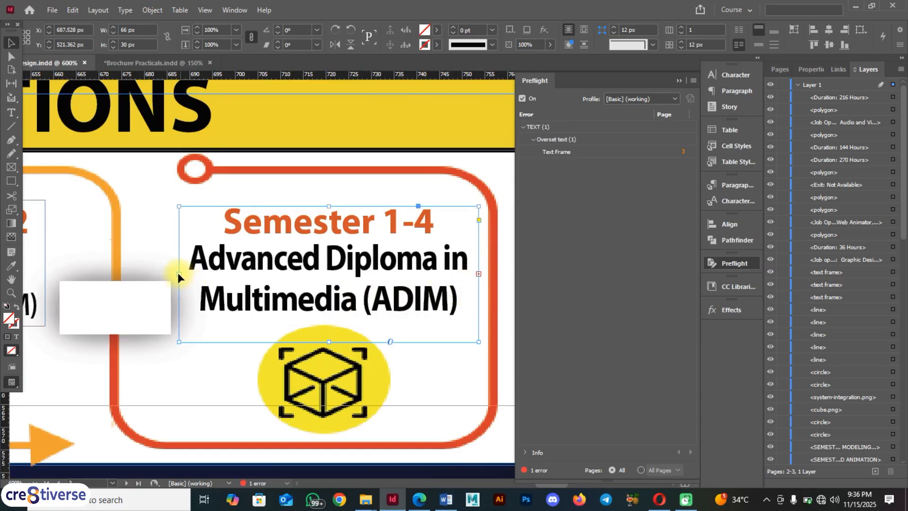
{"action": "left_click_drag", "start_coordinate": [177, 273], "coordinate": [143, 272]}
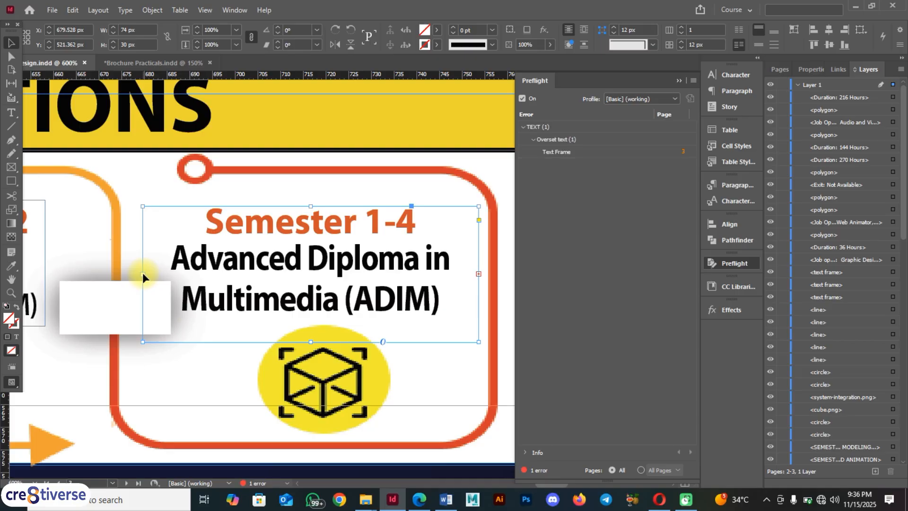
Try to flow the Semester 1-4 certification's overset text into a new frame beside the cube icon, and undo that frame
{"action": "double_click", "coordinate": [443, 299]}
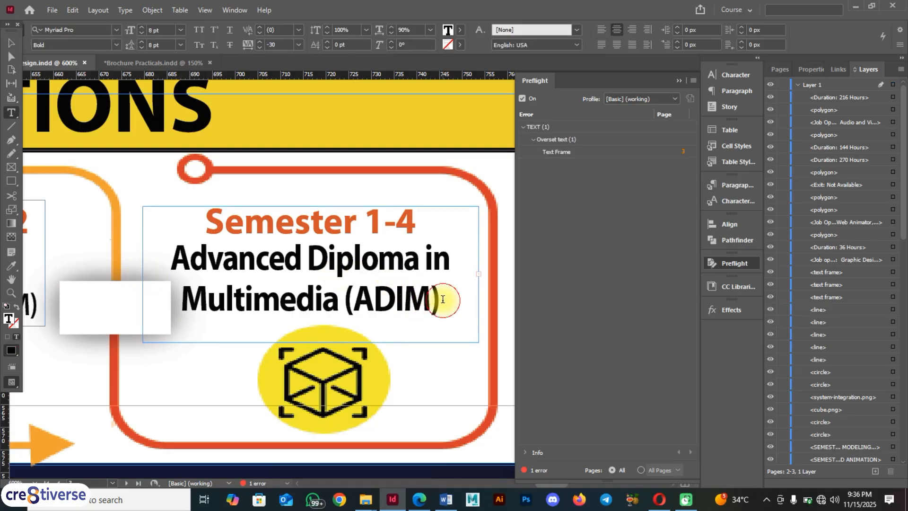
{"action": "double_click", "coordinate": [479, 276]}
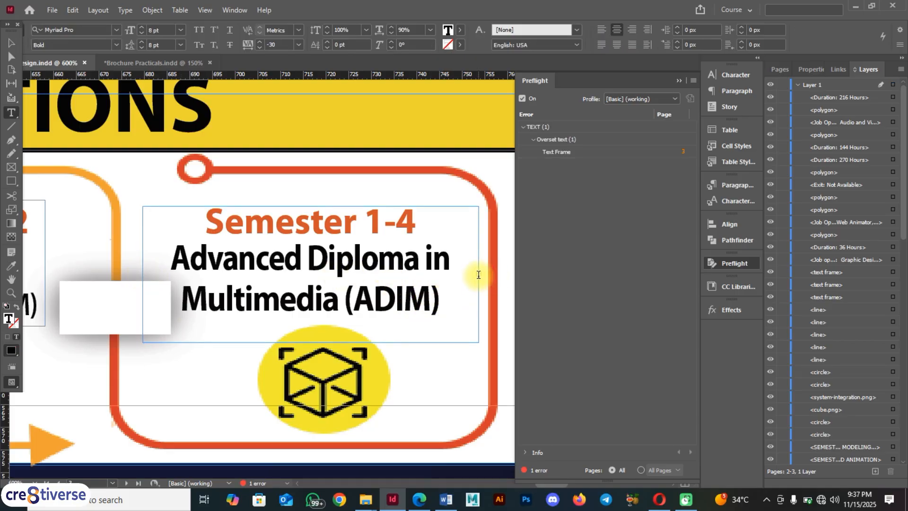
{"action": "triple_click", "coordinate": [479, 275]}
{"action": "left_click", "coordinate": [478, 275]}
{"action": "left_click", "coordinate": [479, 276]}
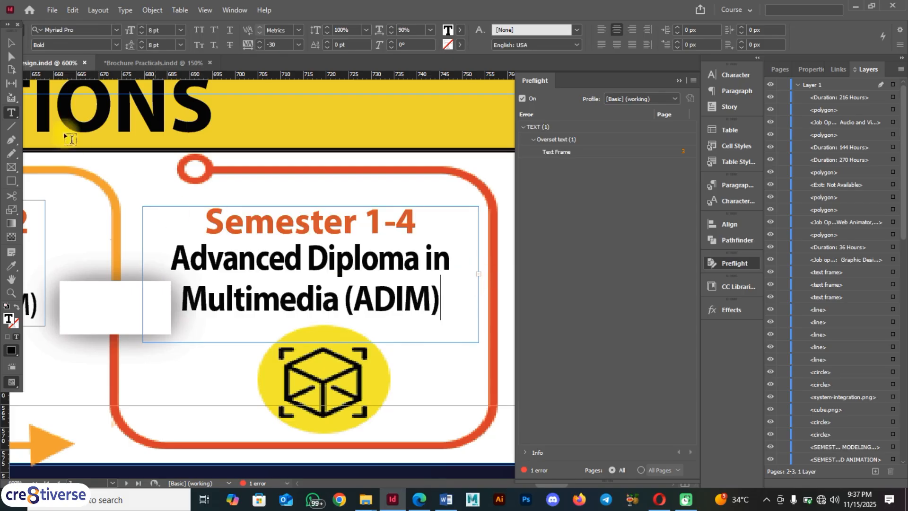
{"action": "left_click", "coordinate": [10, 45]}
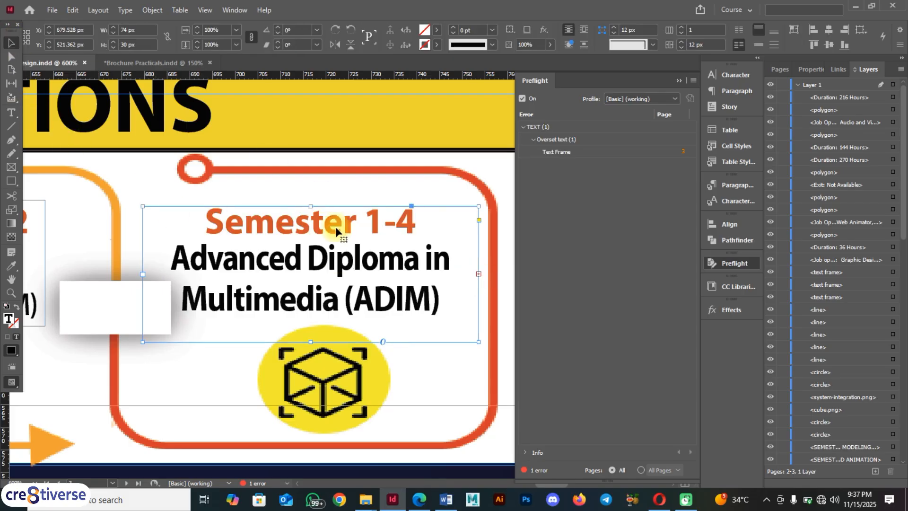
{"action": "left_click", "coordinate": [478, 273]}
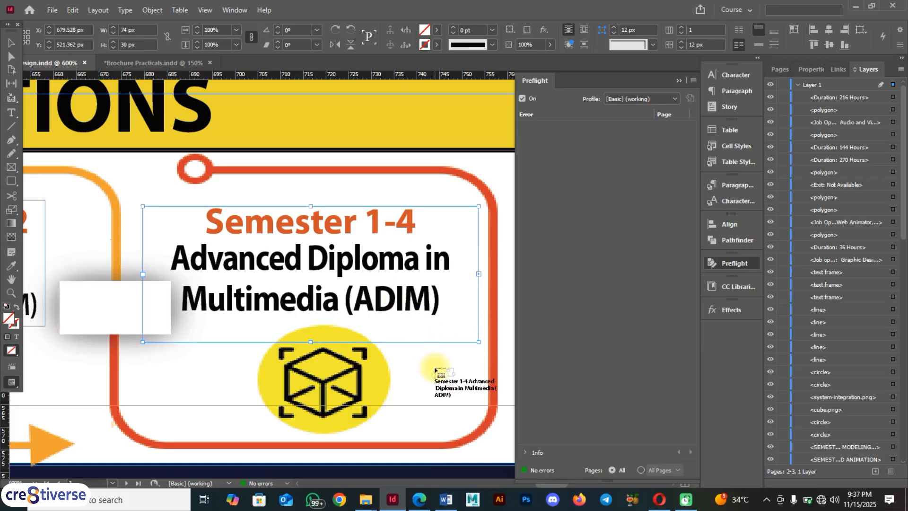
{"action": "mouse_move", "coordinate": [434, 368]}
{"action": "left_mouse_down"}
{"action": "mouse_move", "coordinate": [515, 428]}
{"action": "mouse_move", "coordinate": [500, 426]}
{"action": "left_mouse_up"}
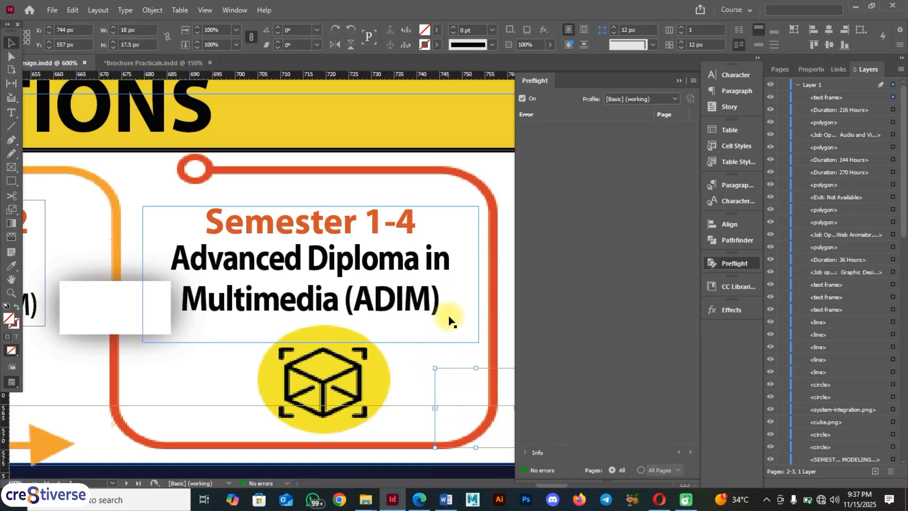
{"action": "key", "text": "ctrl+z"}
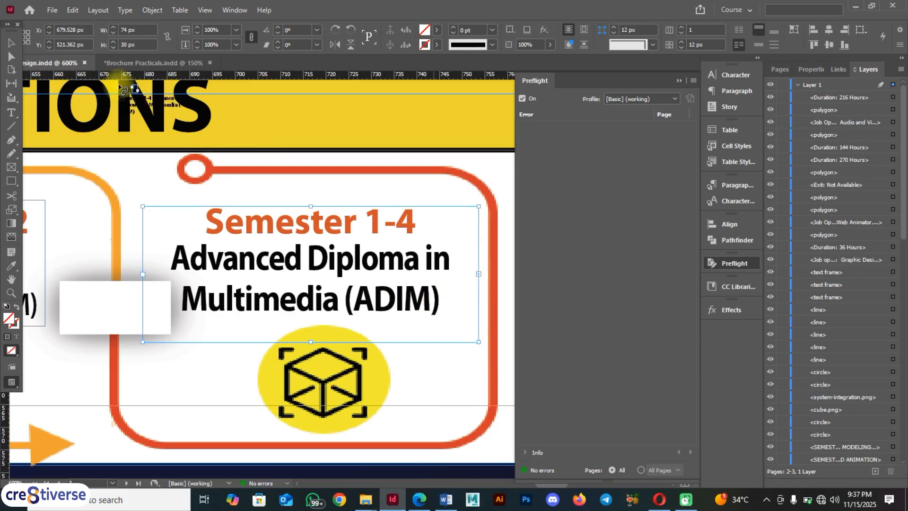
Delete the hidden trailing content after "(ADIM)" in the Semester 1-4 certification text
{"action": "double_click", "coordinate": [431, 303]}
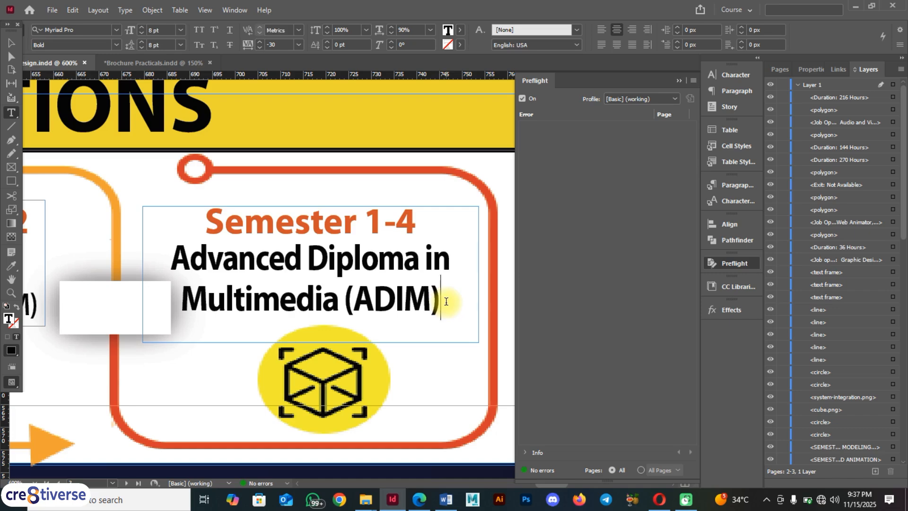
{"action": "key", "text": "Delete"}
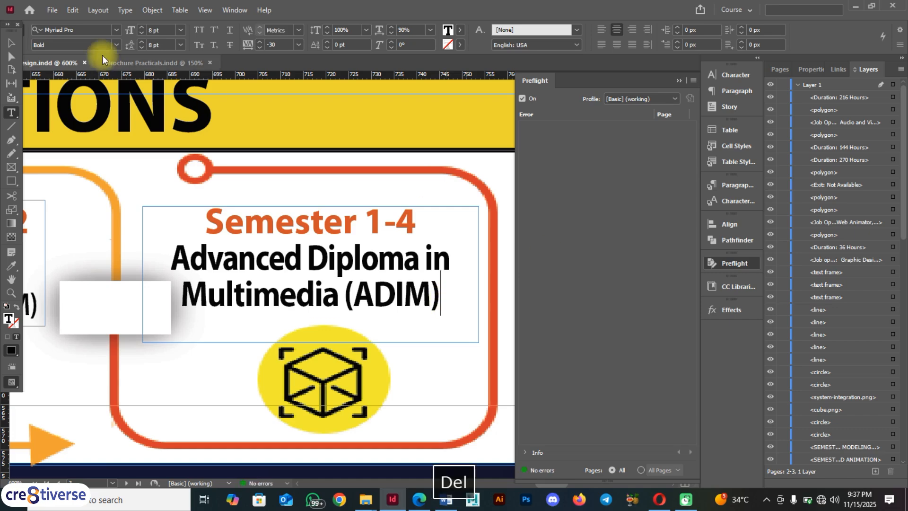
{"action": "left_click", "coordinate": [12, 43]}
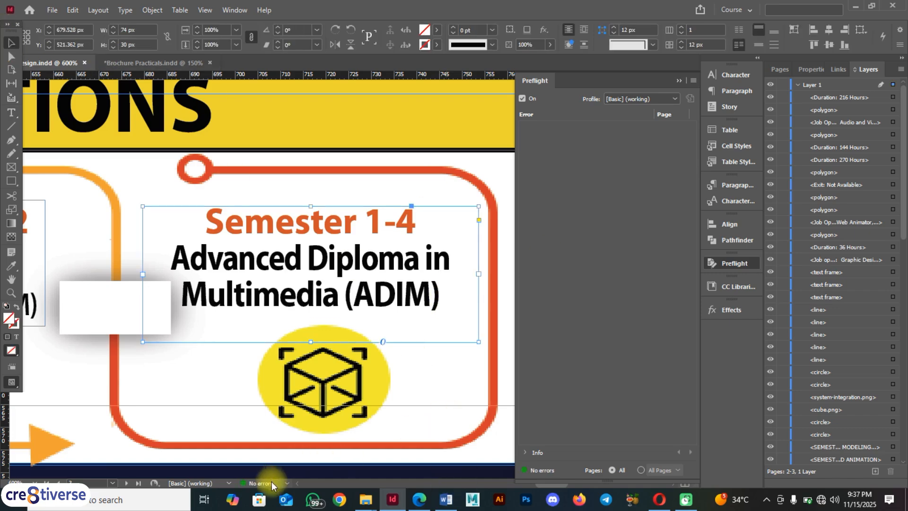
Fit the spread in view, collapse the Preflight panel and review the inner spread and the front cover
{"action": "key", "text": "ctrl+0"}
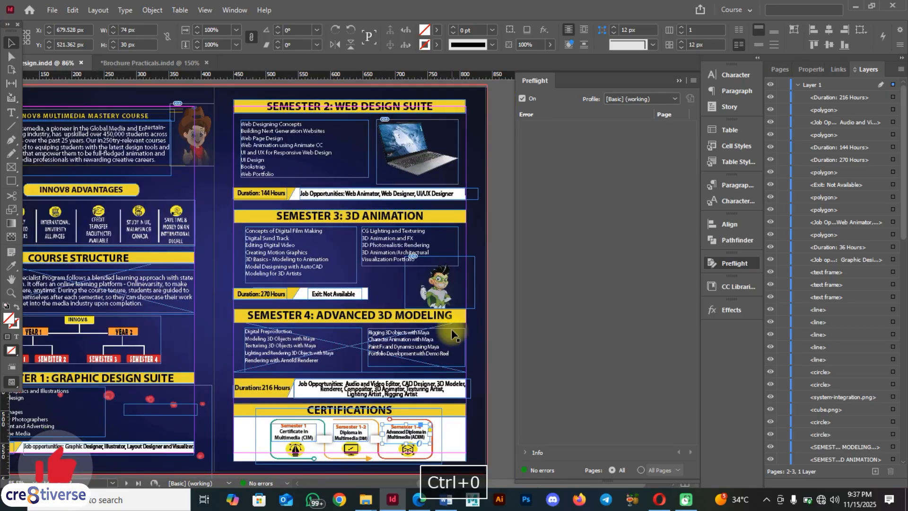
{"action": "left_click_drag", "start_coordinate": [451, 481], "coordinate": [392, 474]}
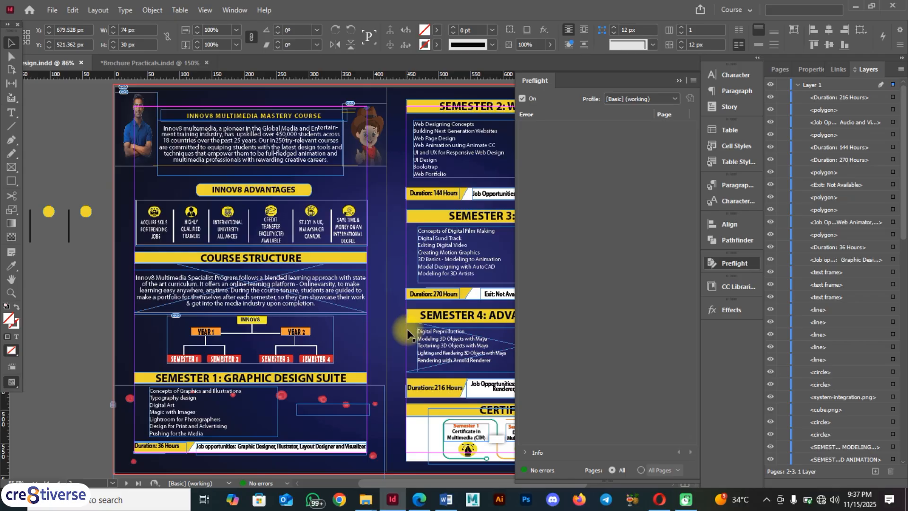
{"action": "left_click", "coordinate": [678, 81]}
{"action": "scroll", "coordinate": [536, 271], "scroll_direction": "up", "scroll_amount": 2}
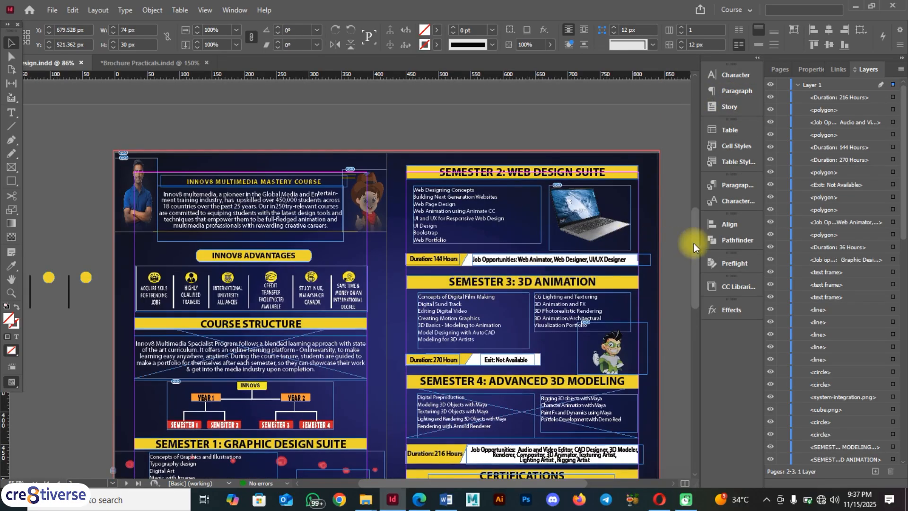
{"action": "left_click_drag", "start_coordinate": [697, 250], "coordinate": [691, 139]}
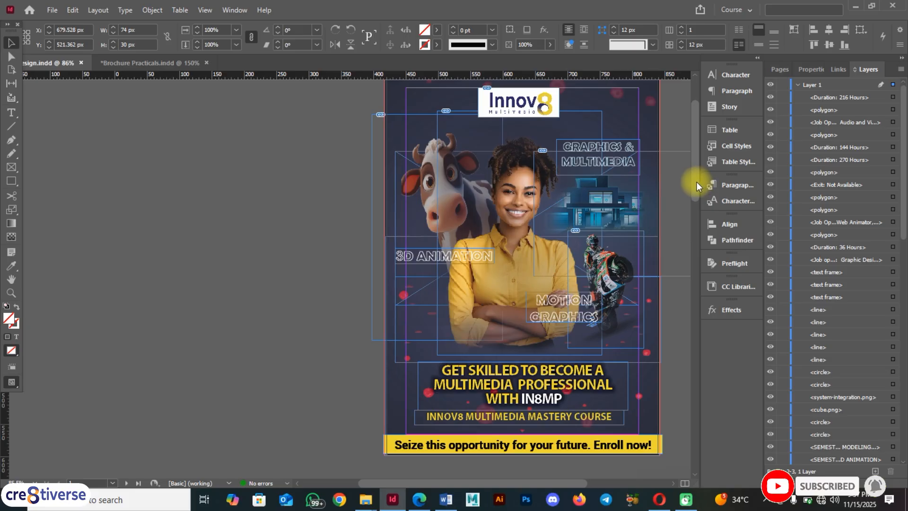
Review the inner spread, the front cover and the back page of the brochure full screen in presentation mode
{"action": "left_click_drag", "start_coordinate": [697, 182], "coordinate": [698, 365]}
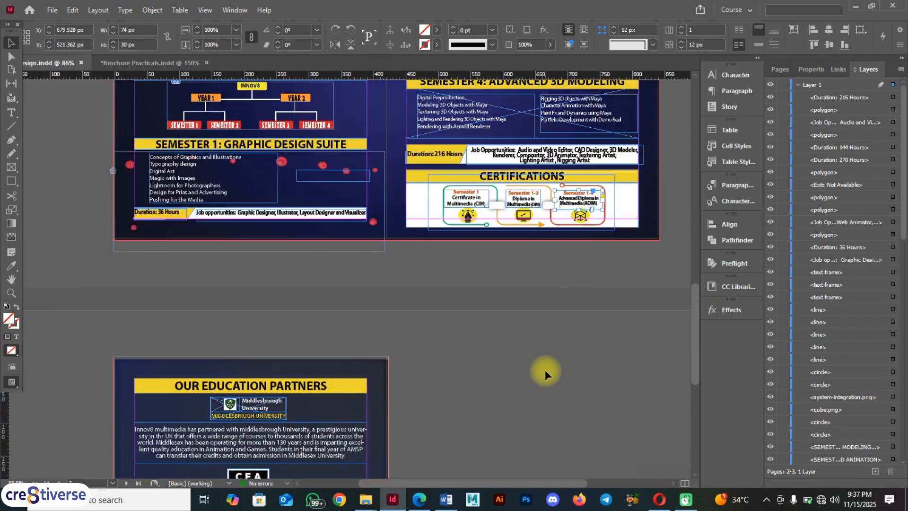
{"action": "key", "text": "shift+w"}
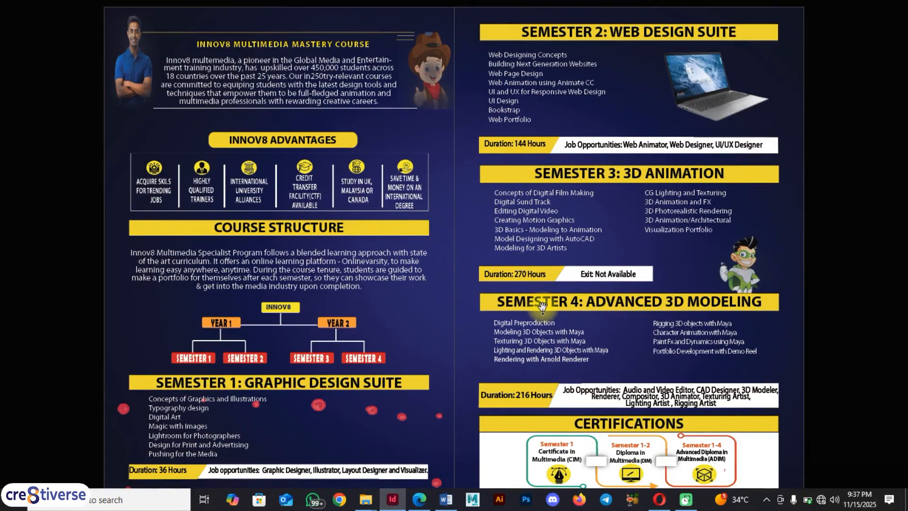
{"action": "key", "text": "Page_Down"}
{"action": "key", "text": "Page_Up"}
{"action": "key", "text": "Page_Up"}
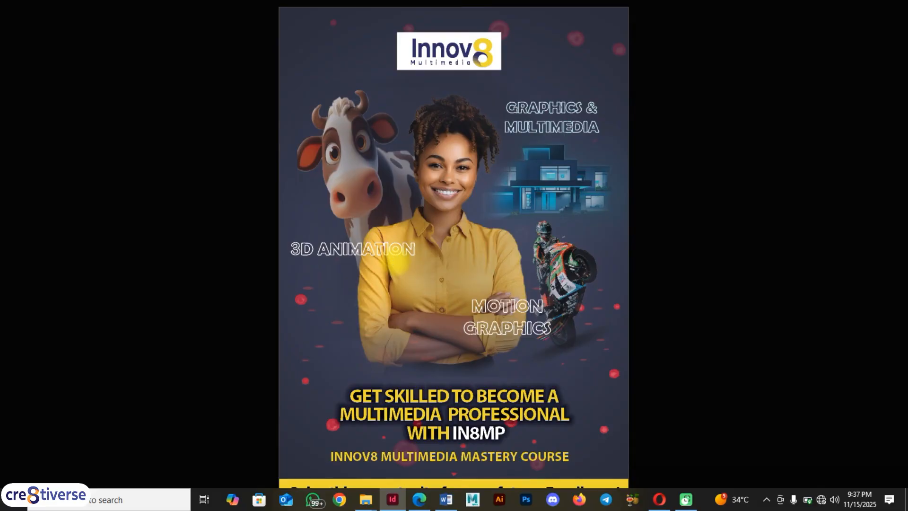
{"action": "key", "text": "Page_Down"}
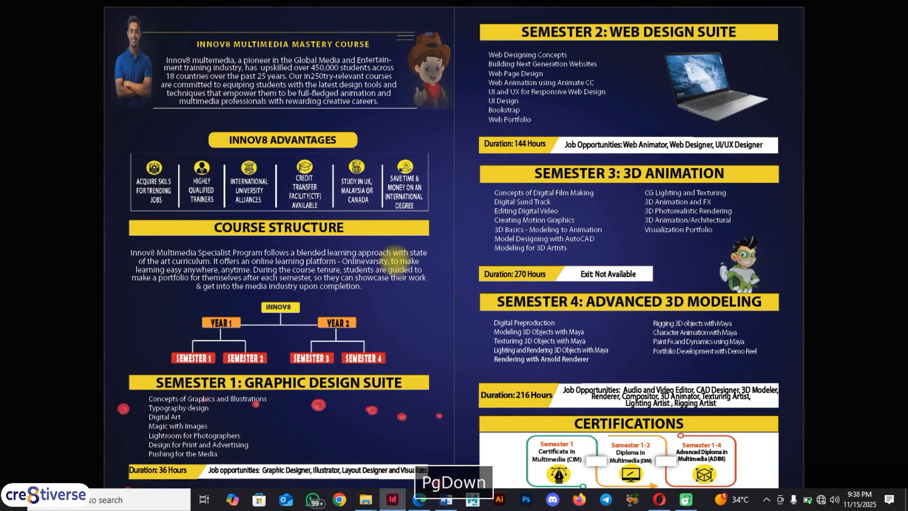
{"action": "key", "text": "Page_Down"}
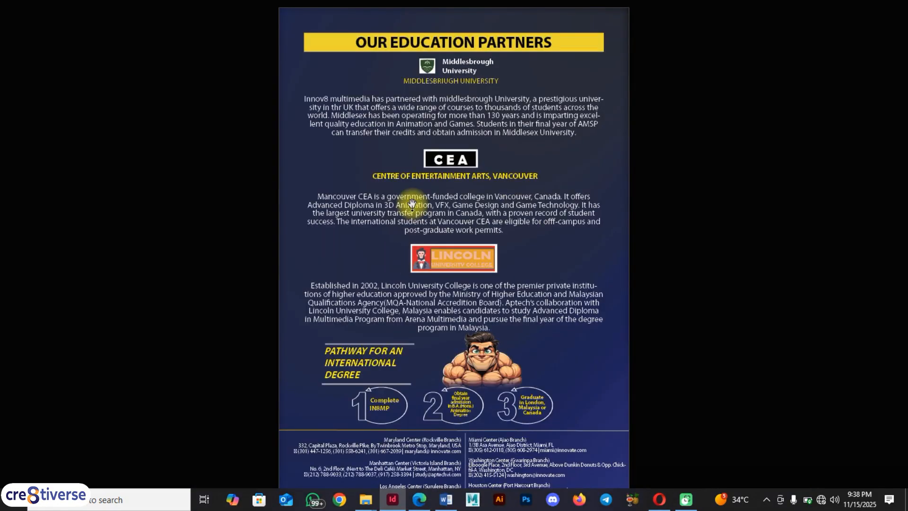
{"action": "key", "text": "shift+w"}
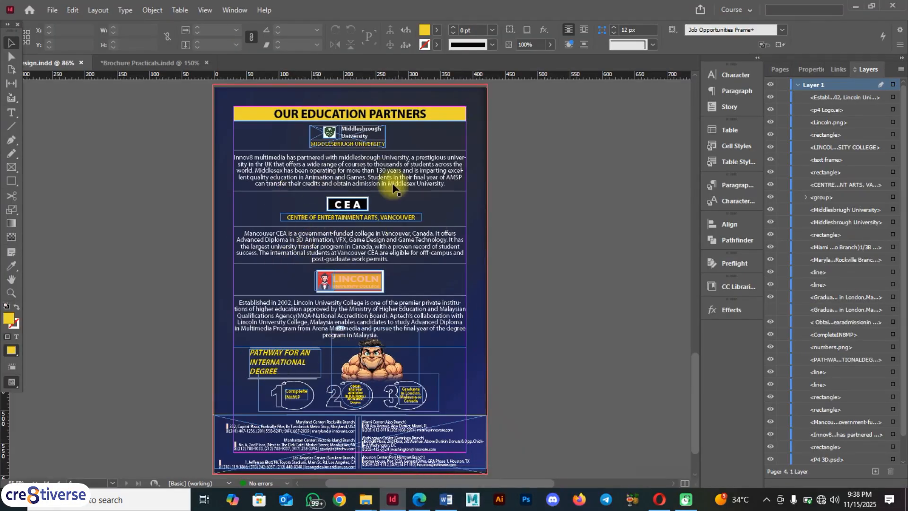
Start exporting the brochure as Adobe PDF (Print) into the brochure folder, with the file name Classwork 1
{"action": "left_click", "coordinate": [55, 11]}
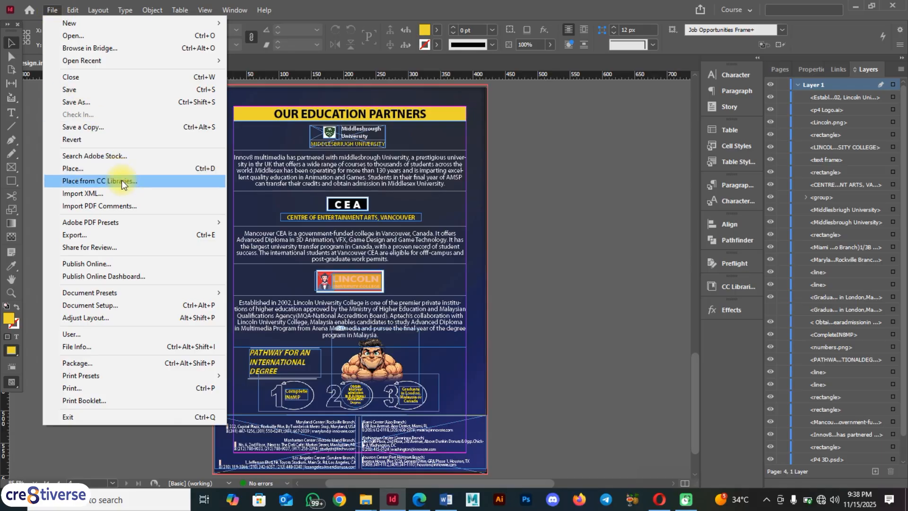
{"action": "left_click", "coordinate": [180, 234]}
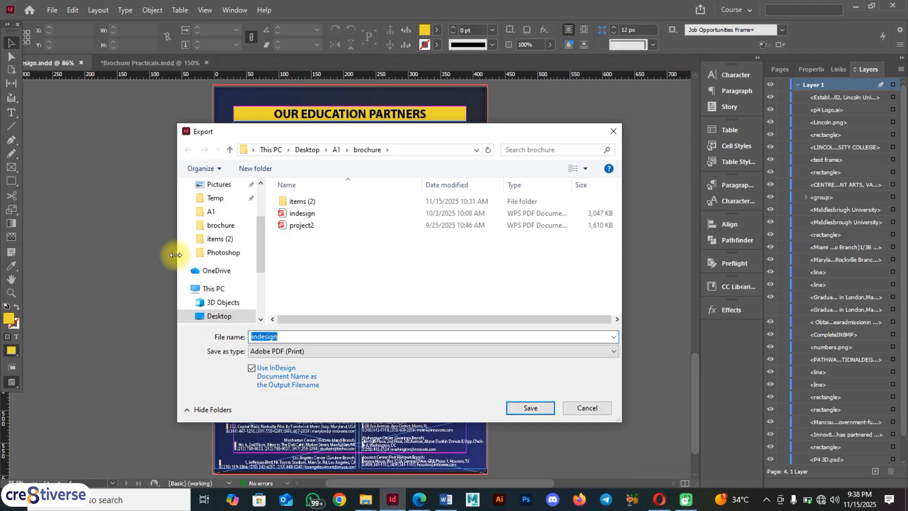
{"action": "left_click", "coordinate": [315, 265]}
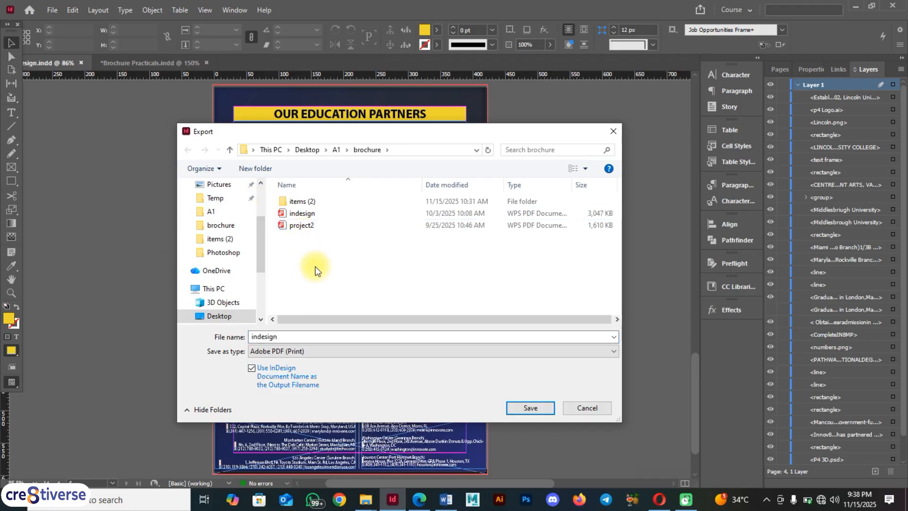
{"action": "double_click", "coordinate": [313, 336]}
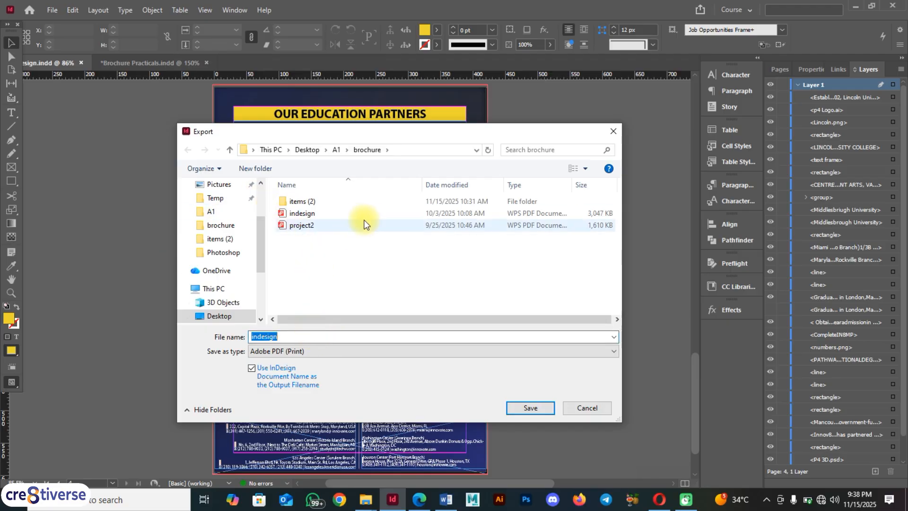
{"action": "type", "text": "CLass"}
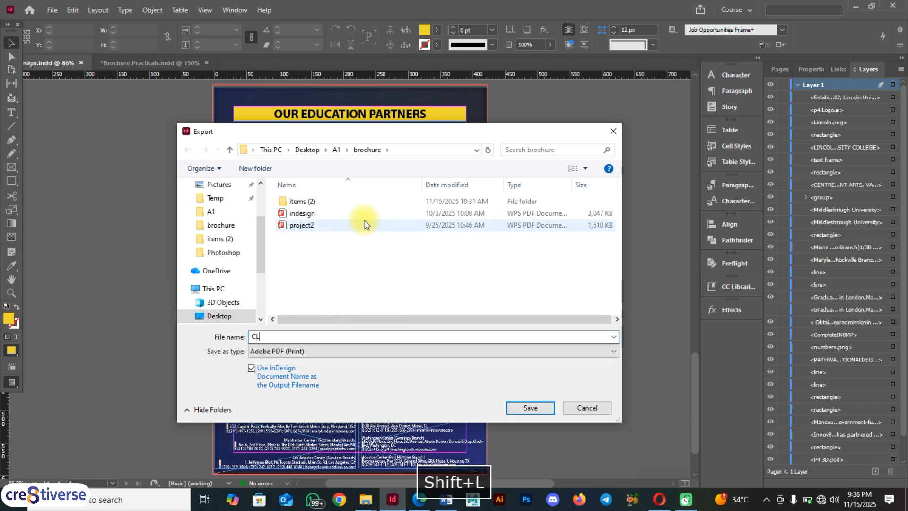
{"action": "key", "text": "BackSpace"}
{"action": "key", "text": "BackSpace"}
{"action": "key", "text": "BackSpace"}
{"action": "key", "text": "BackSpace"}
{"action": "key", "text": "BackSpace"}
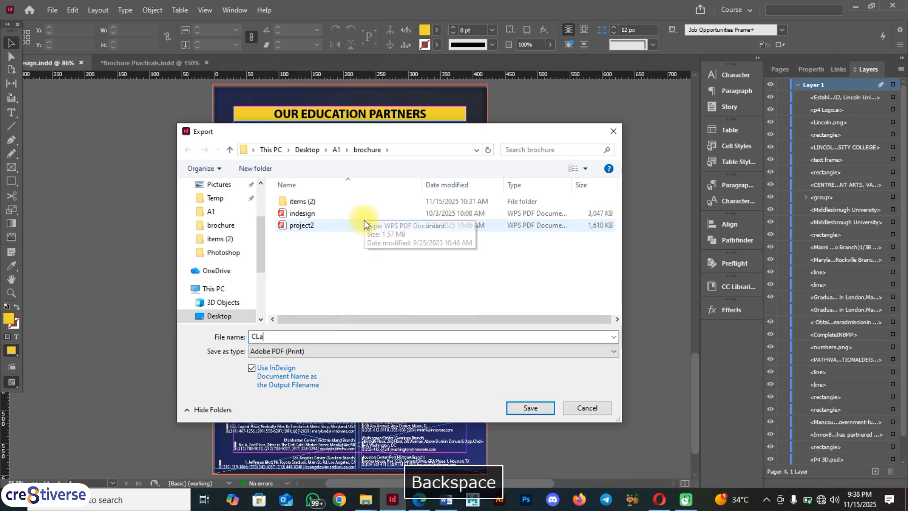
{"action": "type", "text": "Class"}
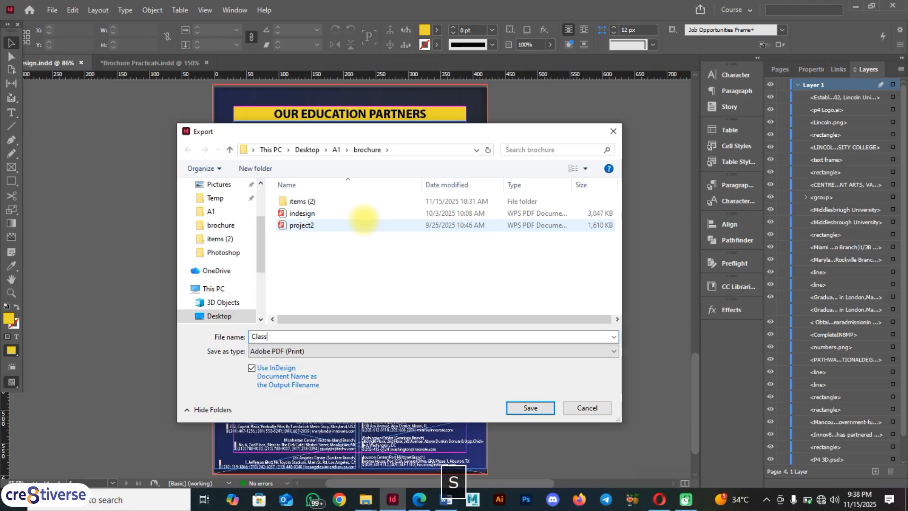
{"action": "type", "text": "work 1"}
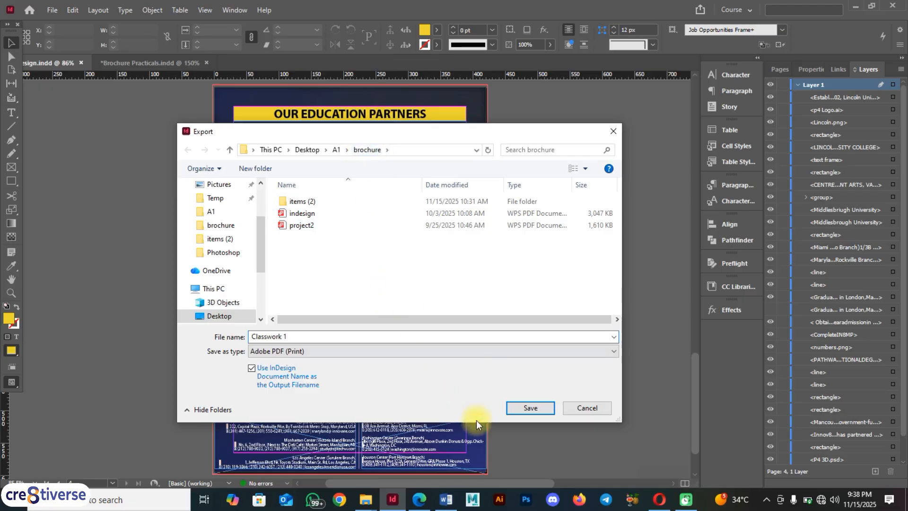
{"action": "left_click", "coordinate": [532, 409]}
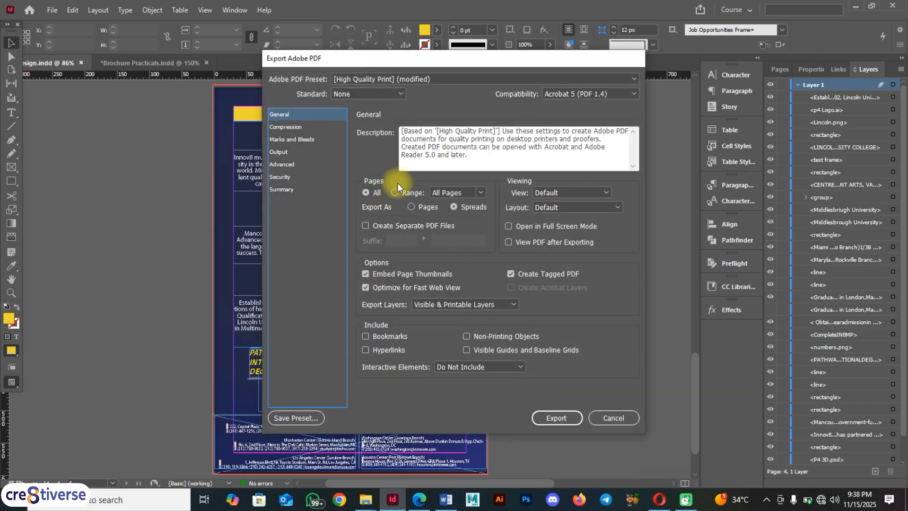
Look through the available Adobe PDF presets and keep High Quality Print (modified)
{"action": "mouse_move", "coordinate": [456, 63]}
{"action": "left_mouse_down"}
{"action": "mouse_move", "coordinate": [430, 70]}
{"action": "mouse_move", "coordinate": [450, 78]}
{"action": "left_mouse_up"}
{"action": "left_click", "coordinate": [467, 95]}
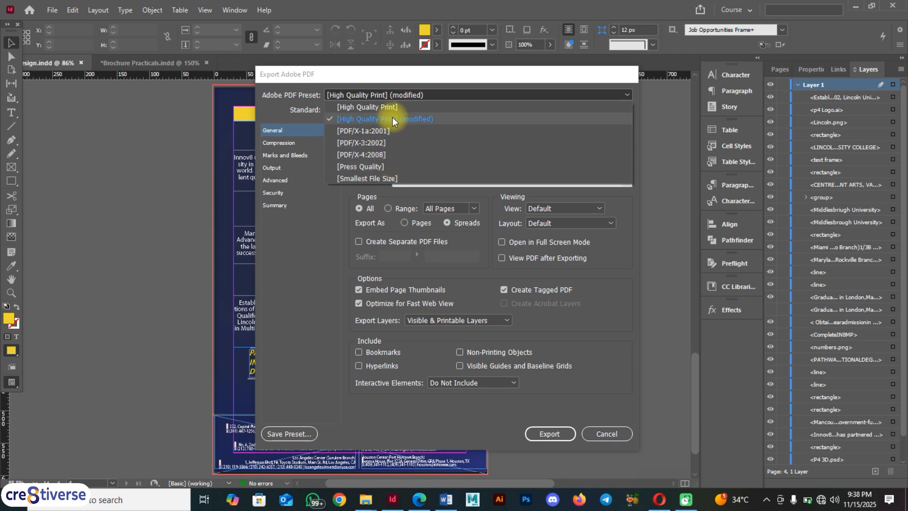
{"action": "left_click", "coordinate": [313, 245]}
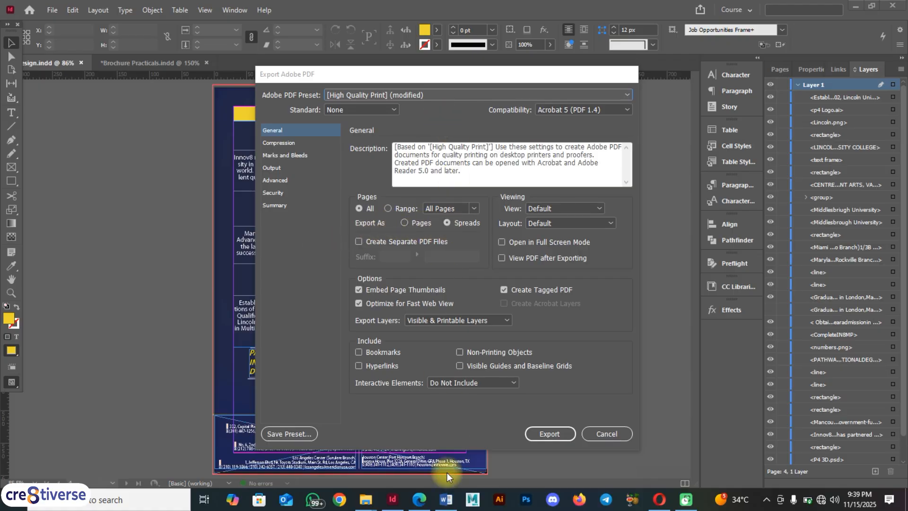
Switch to Edge to examine how the reference Brochure Practical.pdf lays out its single pages and spread, and return to InDesign's export settings
{"action": "left_click", "coordinate": [419, 499]}
{"action": "scroll", "coordinate": [434, 303], "scroll_direction": "up", "scroll_amount": 15}
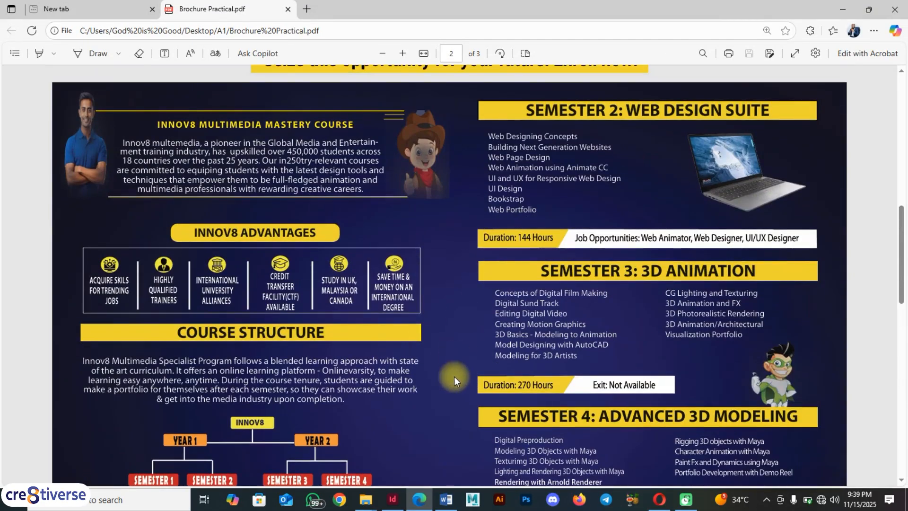
{"action": "left_click", "coordinate": [393, 499]}
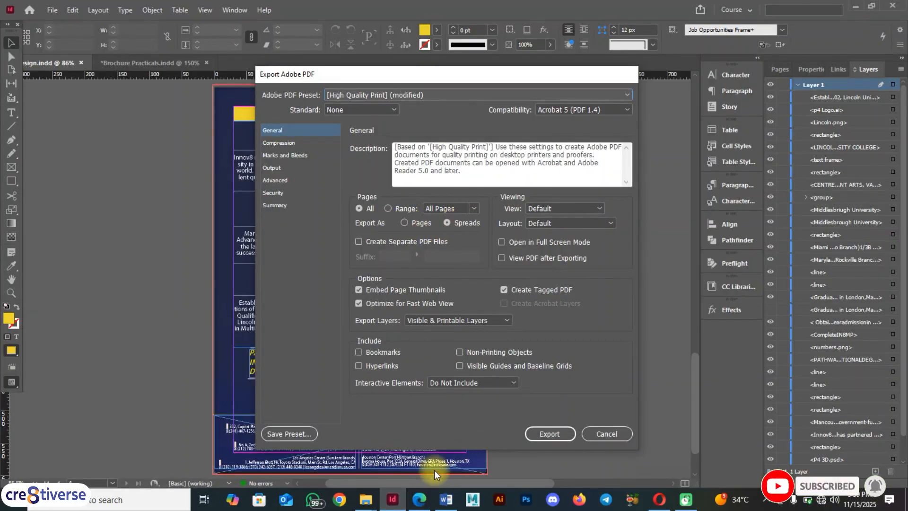
{"action": "left_click", "coordinate": [418, 500]}
{"action": "scroll", "coordinate": [409, 295], "scroll_direction": "up", "scroll_amount": 3}
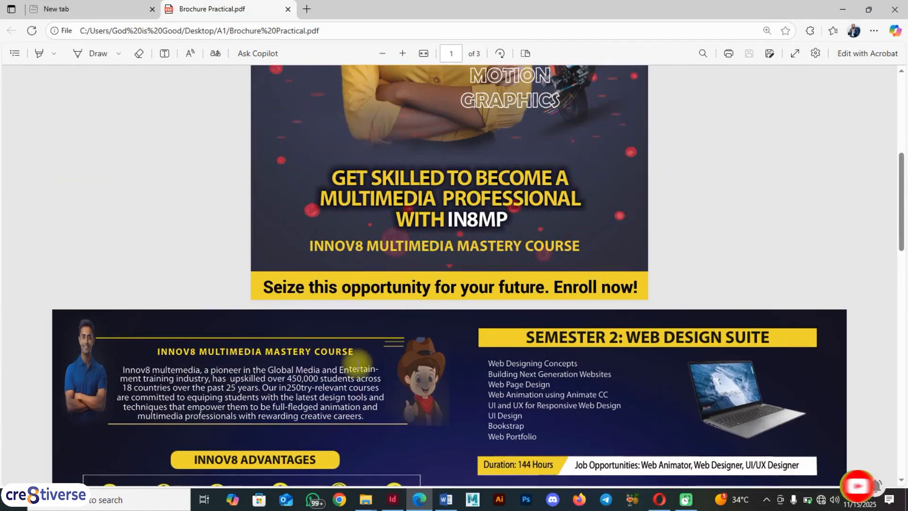
{"action": "scroll", "coordinate": [388, 370], "scroll_direction": "down", "scroll_amount": 3}
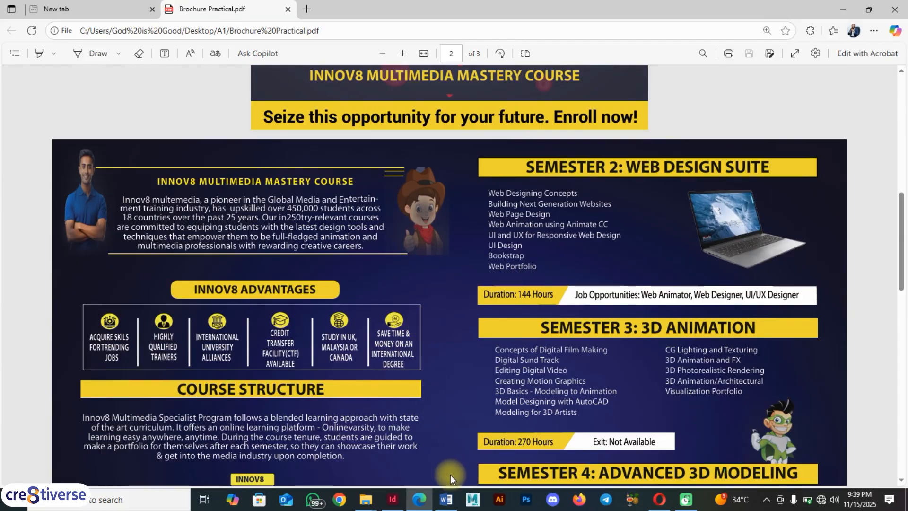
{"action": "left_click", "coordinate": [393, 500]}
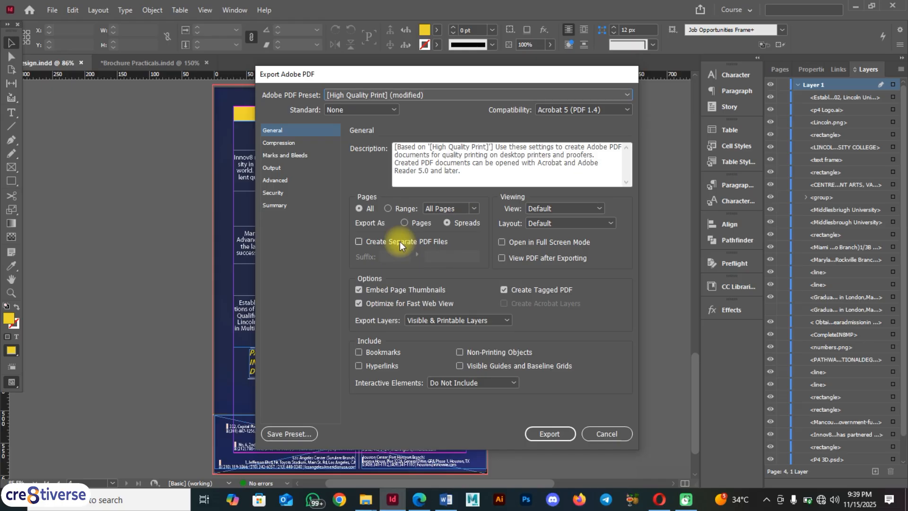
Check the export settings from Compression through Summary, and export all pages as spreads with the High Quality Print (modified) preset
{"action": "left_click", "coordinate": [286, 142]}
{"action": "left_click", "coordinate": [283, 155]}
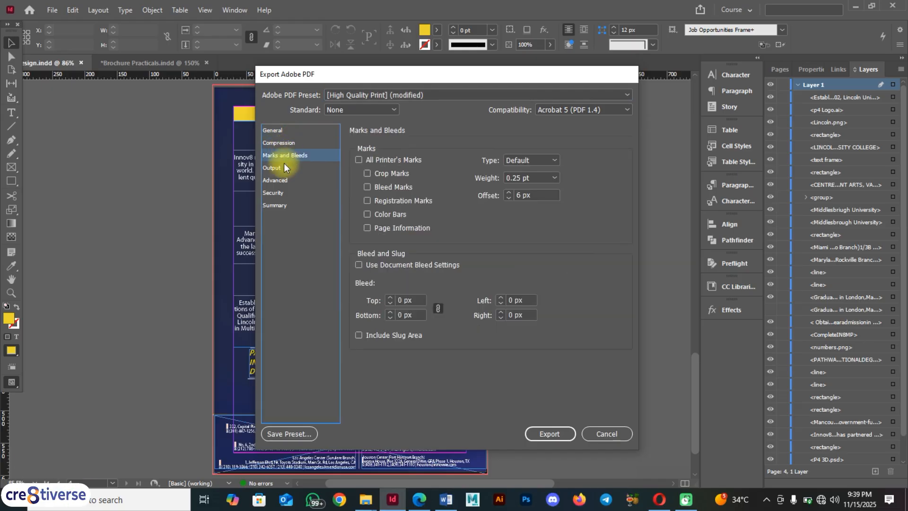
{"action": "left_click", "coordinate": [285, 168]}
{"action": "left_click", "coordinate": [286, 180]}
{"action": "left_click", "coordinate": [288, 193]}
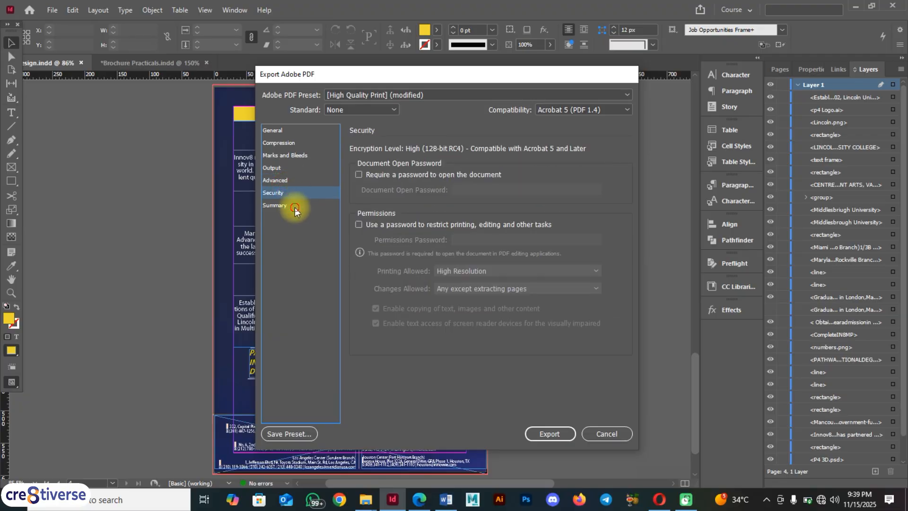
{"action": "left_click", "coordinate": [294, 205]}
{"action": "left_click", "coordinate": [276, 131]}
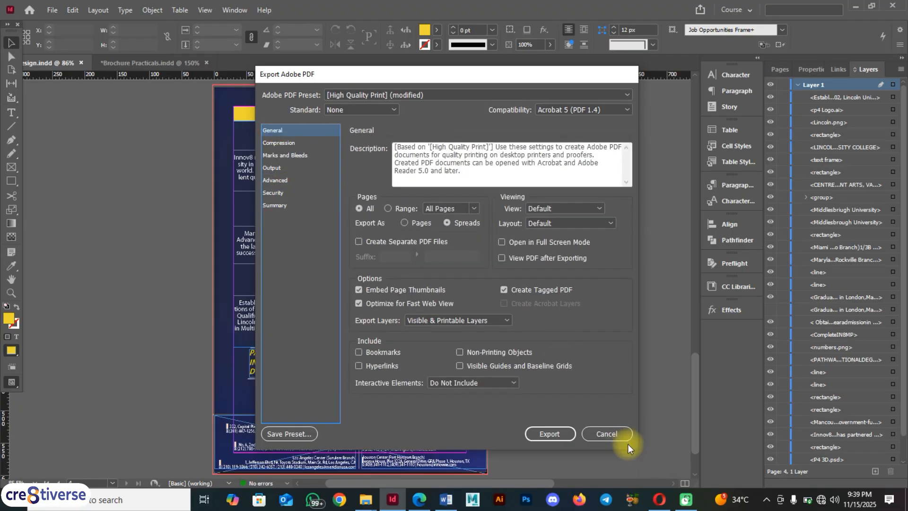
{"action": "left_click", "coordinate": [541, 433]}
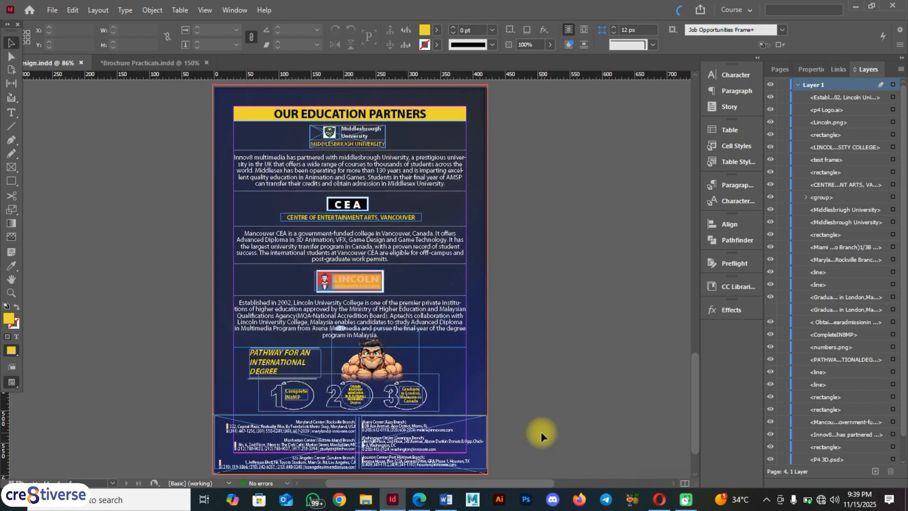
Go to the brochure folder inside the desktop's A1 folder and show its files as large icons
{"action": "key", "text": "super+d"}
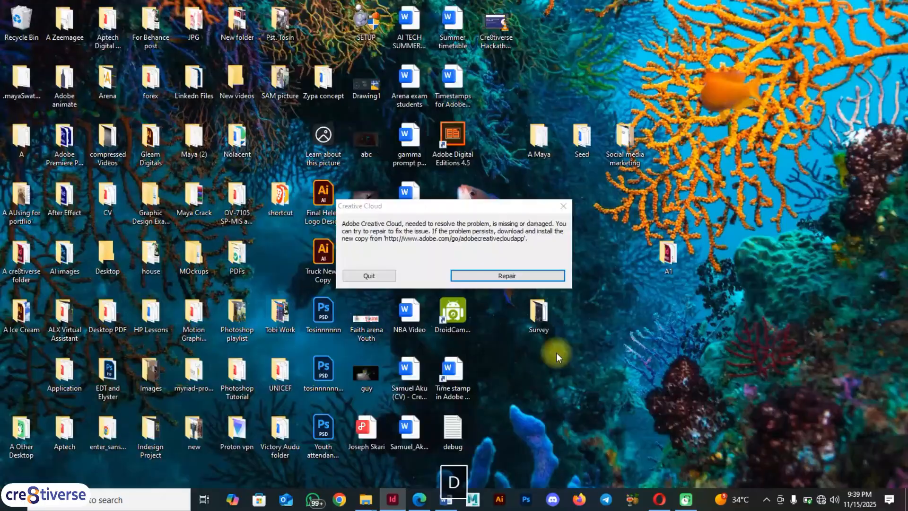
{"action": "left_click", "coordinate": [666, 260]}
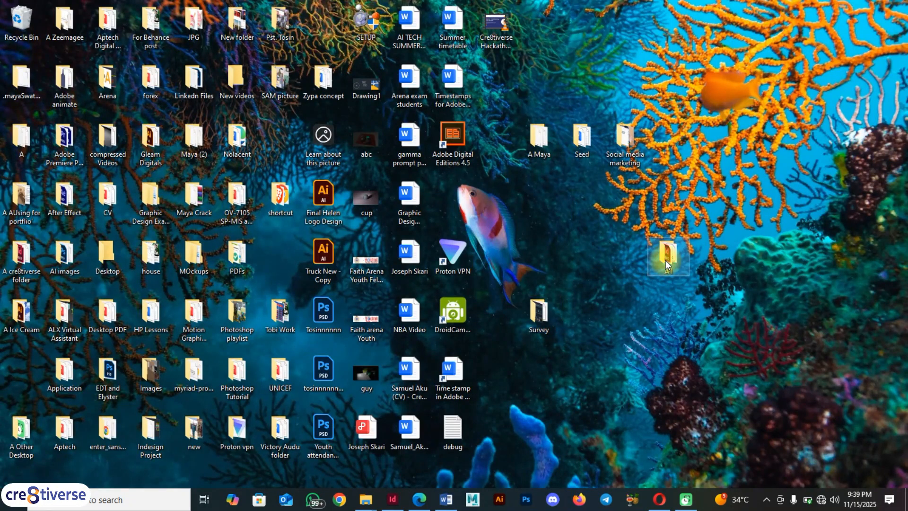
{"action": "double_click", "coordinate": [665, 259]}
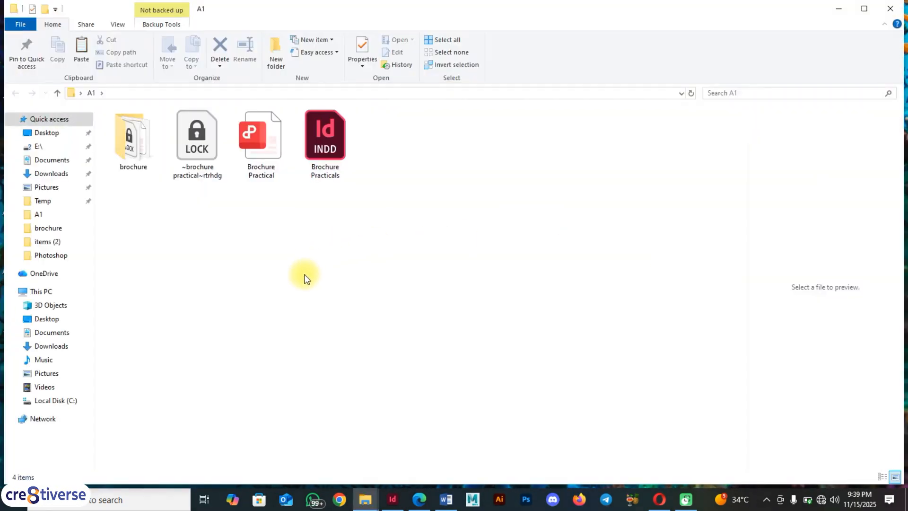
{"action": "double_click", "coordinate": [129, 138]}
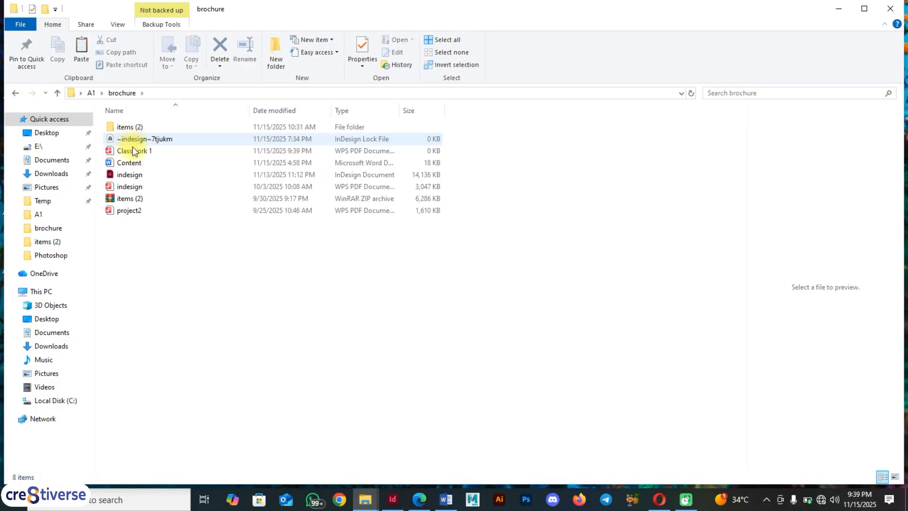
{"action": "right_click", "coordinate": [230, 313]}
{"action": "mouse_move", "coordinate": [286, 322]}
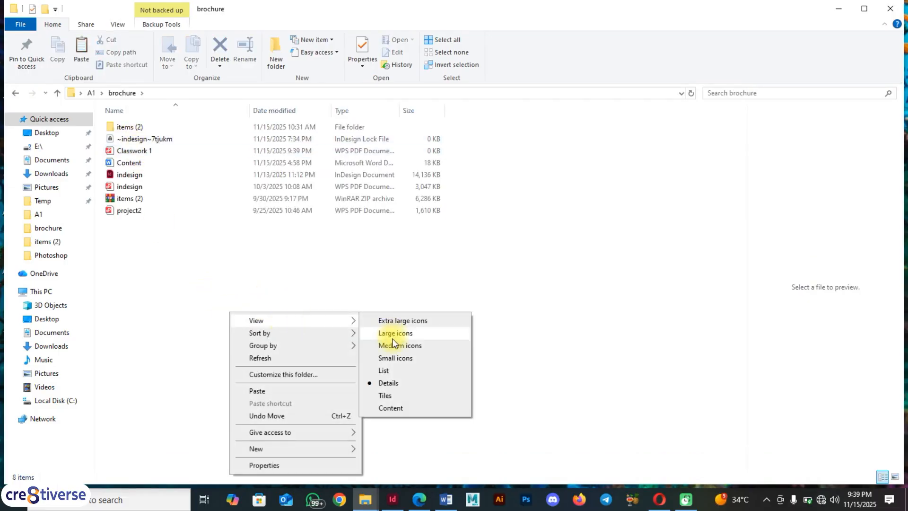
{"action": "left_click", "coordinate": [396, 333]}
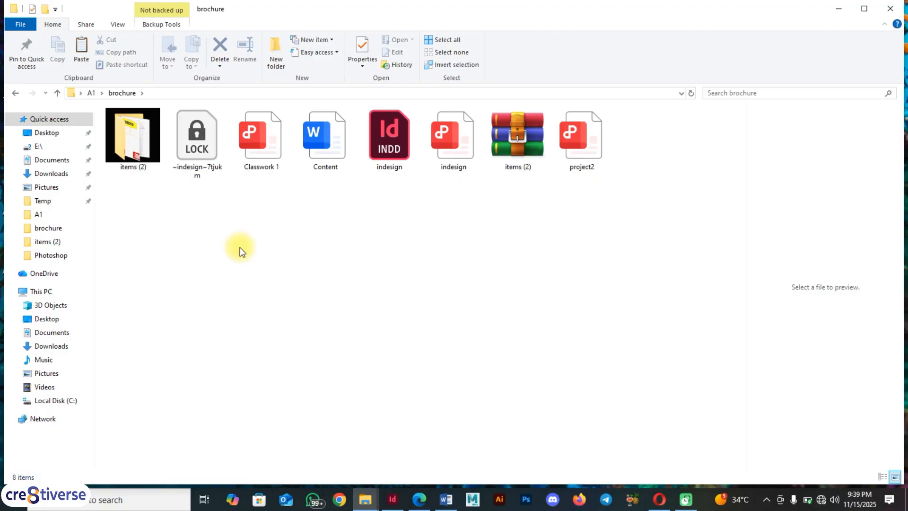
Open the exported Classwork 1 PDF in Microsoft Edge
{"action": "left_click", "coordinate": [263, 149]}
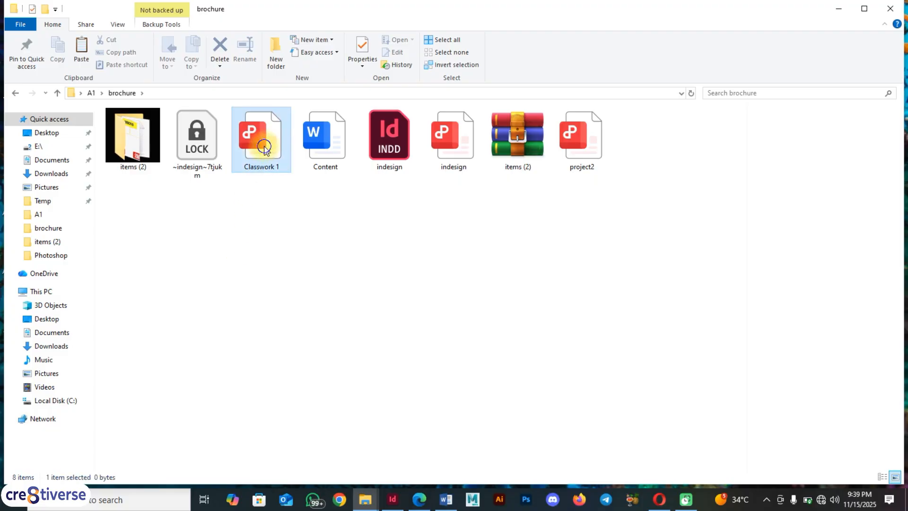
{"action": "right_click", "coordinate": [264, 144]}
{"action": "mouse_move", "coordinate": [391, 285]}
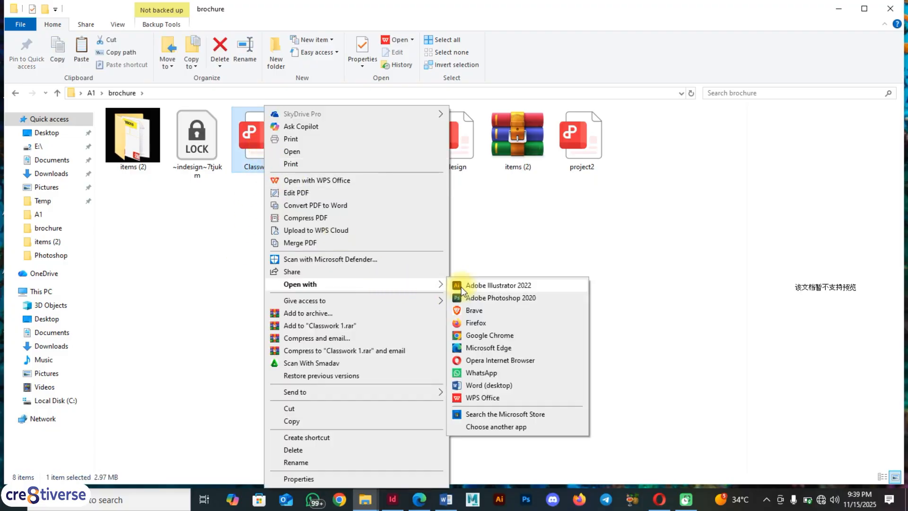
{"action": "left_click", "coordinate": [494, 350]}
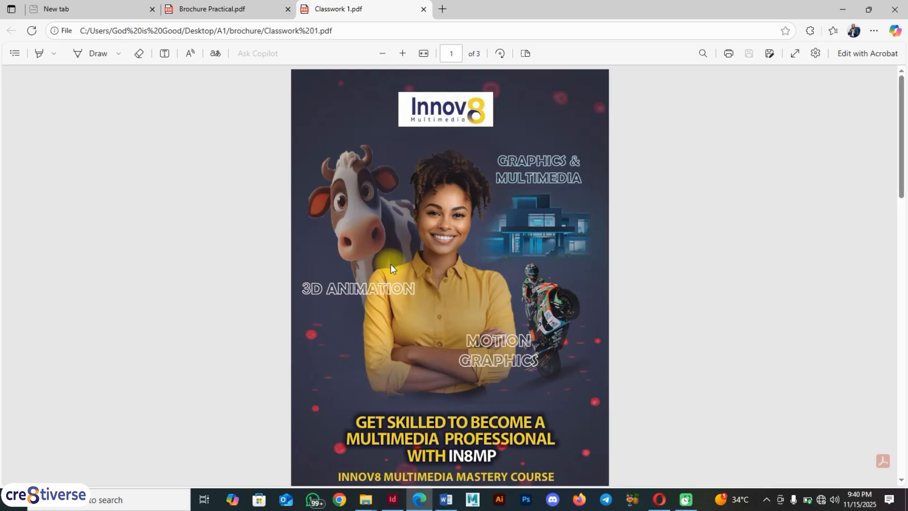
Look through the exported Classwork 1 PDF to check the cover, the inner spread and the Our Education Partners page
{"action": "scroll", "coordinate": [391, 263], "scroll_direction": "down", "scroll_amount": 10}
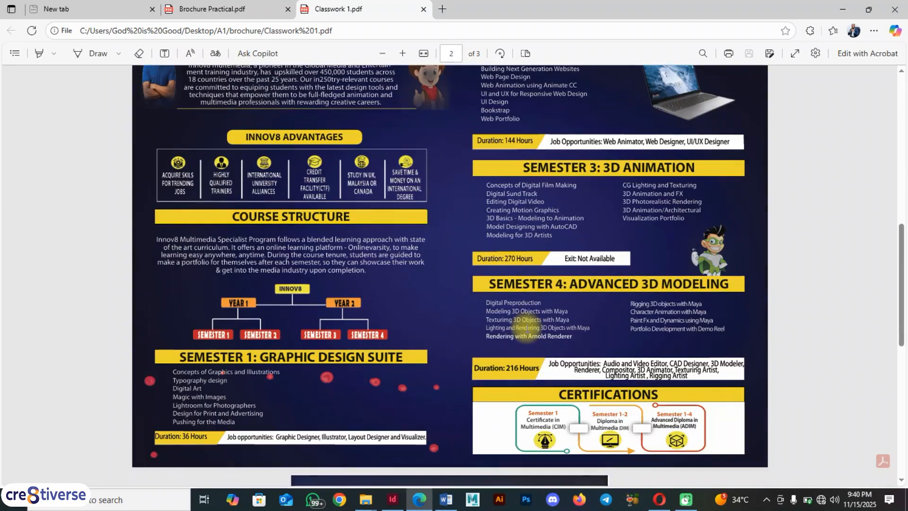
{"action": "scroll", "coordinate": [527, 331], "scroll_direction": "down", "scroll_amount": 10}
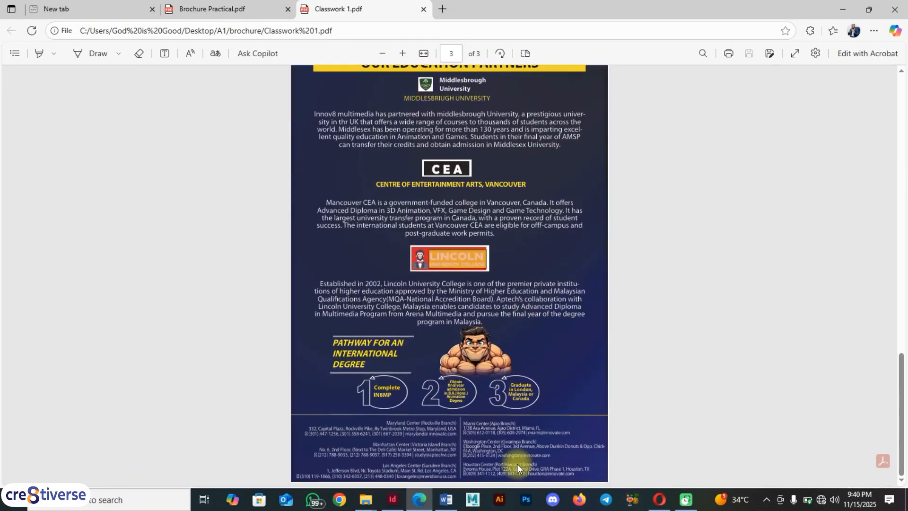
{"action": "scroll", "coordinate": [468, 373], "scroll_direction": "up", "scroll_amount": 5}
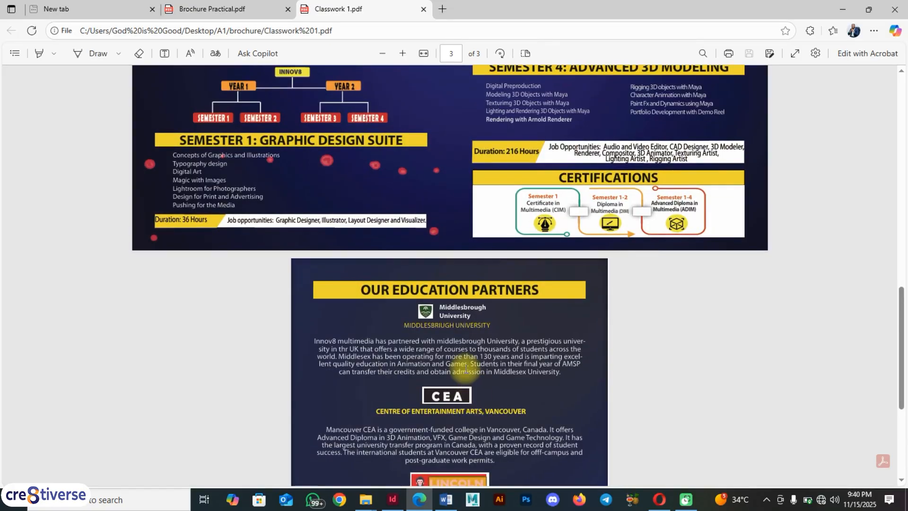
{"action": "scroll", "coordinate": [464, 370], "scroll_direction": "up", "scroll_amount": 3}
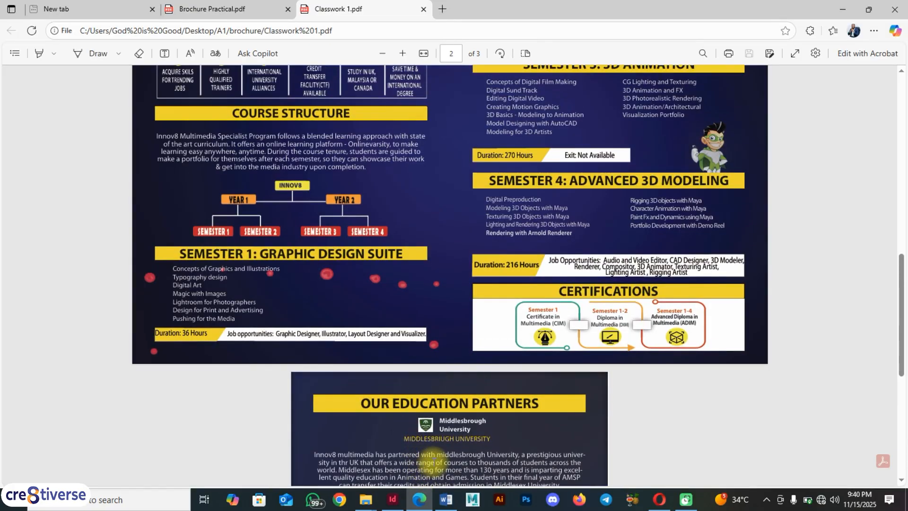
Switch back to InDesign and start another export into the brochure folder with the file name Classwork 2
{"action": "left_click", "coordinate": [393, 500]}
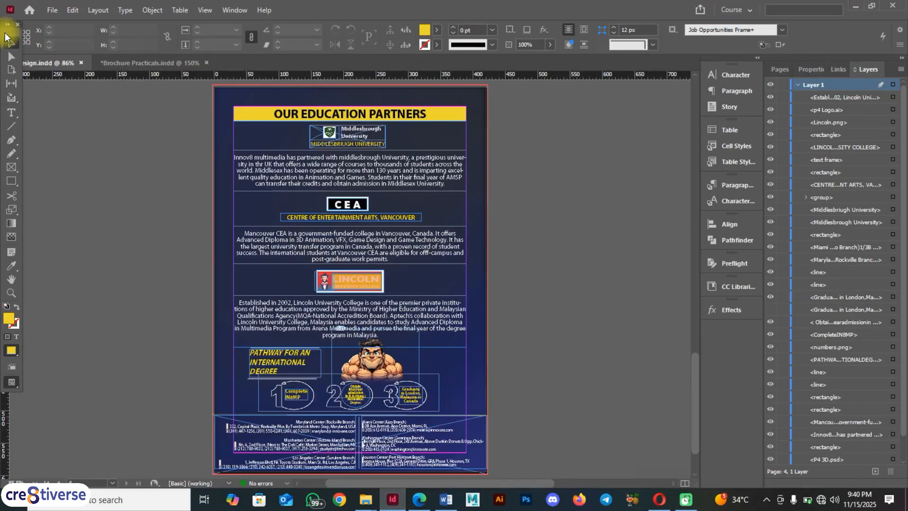
{"action": "left_click", "coordinate": [52, 10]}
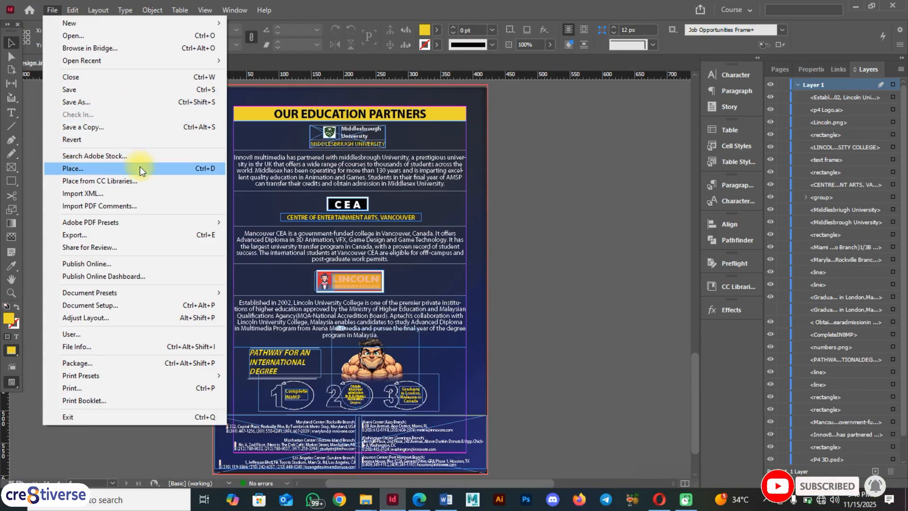
{"action": "left_click", "coordinate": [189, 234]}
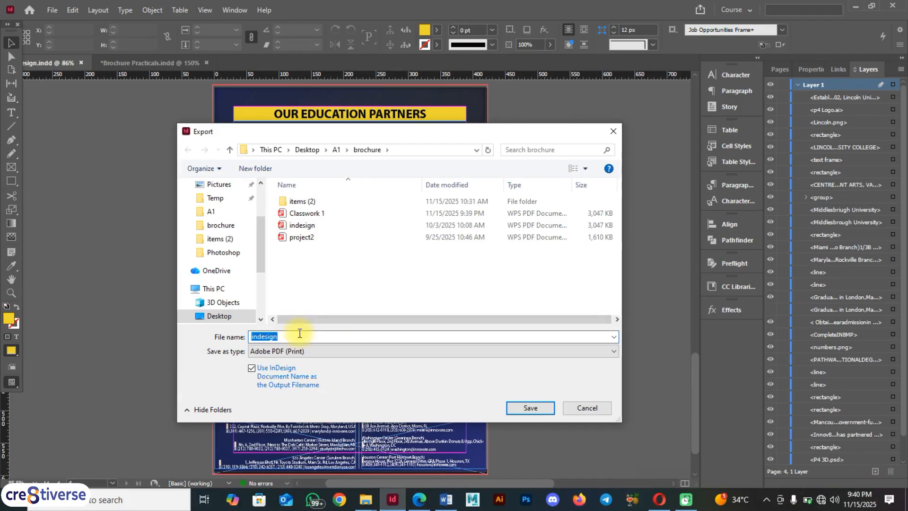
{"action": "type", "text": "Class"}
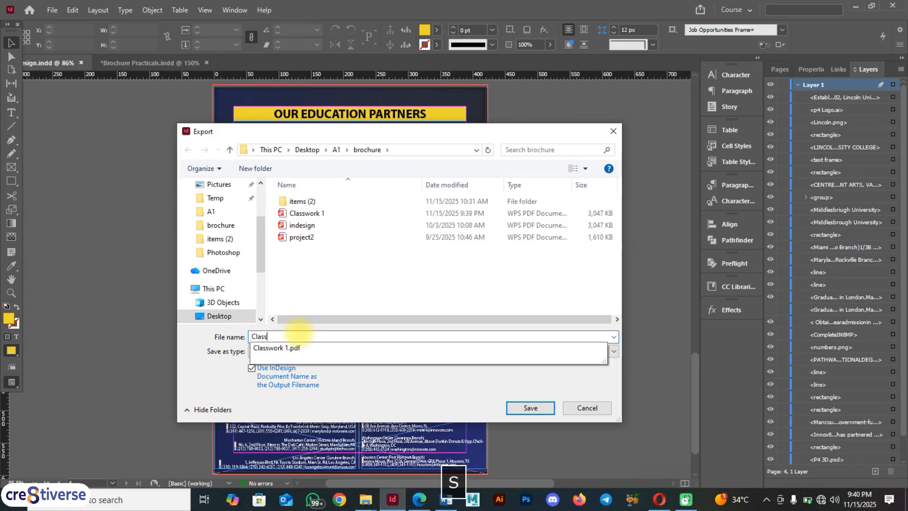
{"action": "type", "text": "work n"}
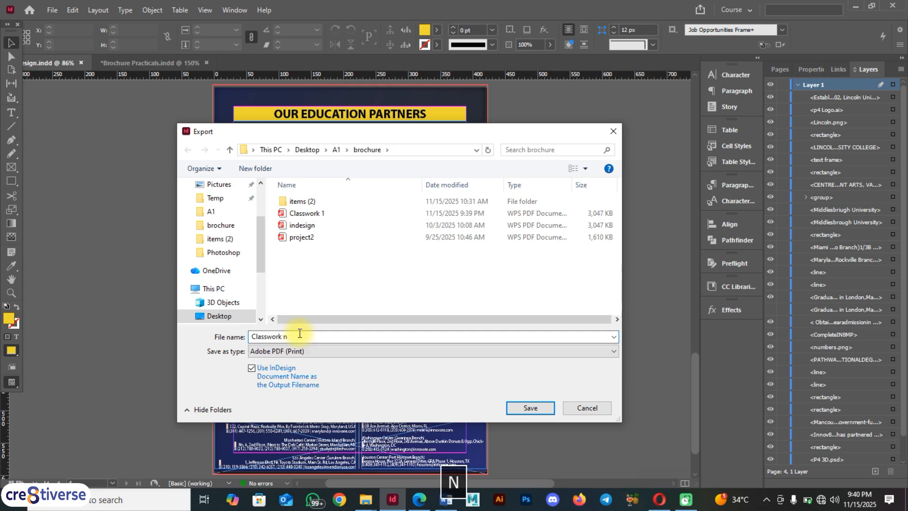
{"action": "key", "text": "BackSpace"}
{"action": "type", "text": "2"}
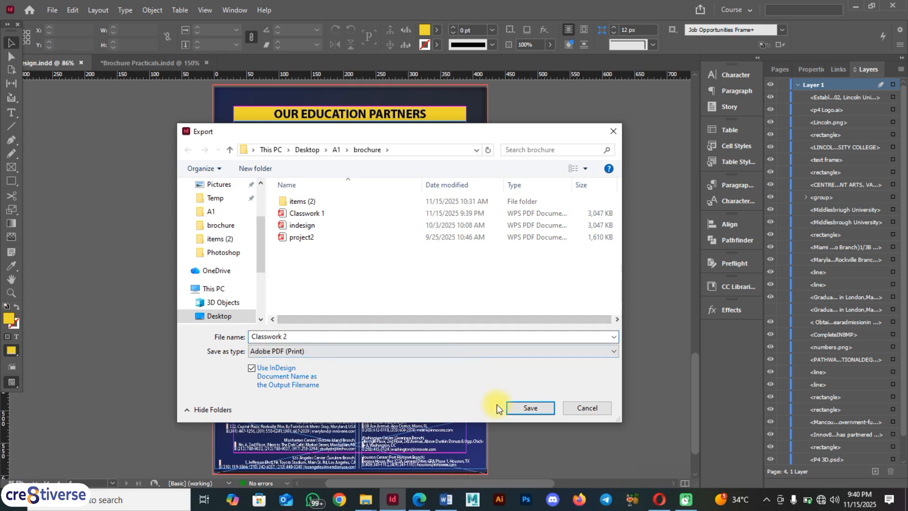
Keep Adobe PDF (Print) as the format and export all of Classwork 2 as single pages instead of spreads
{"action": "left_click", "coordinate": [511, 351]}
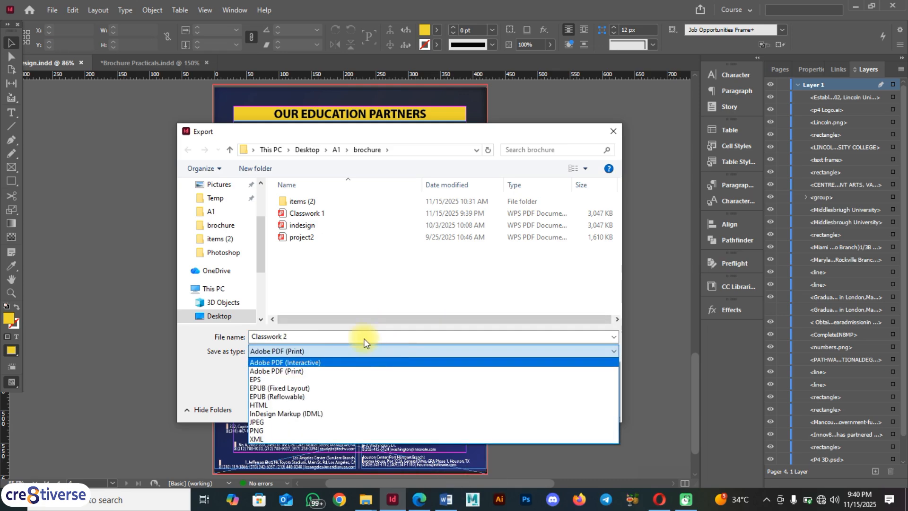
{"action": "left_click", "coordinate": [505, 285]}
{"action": "left_click", "coordinate": [541, 414]}
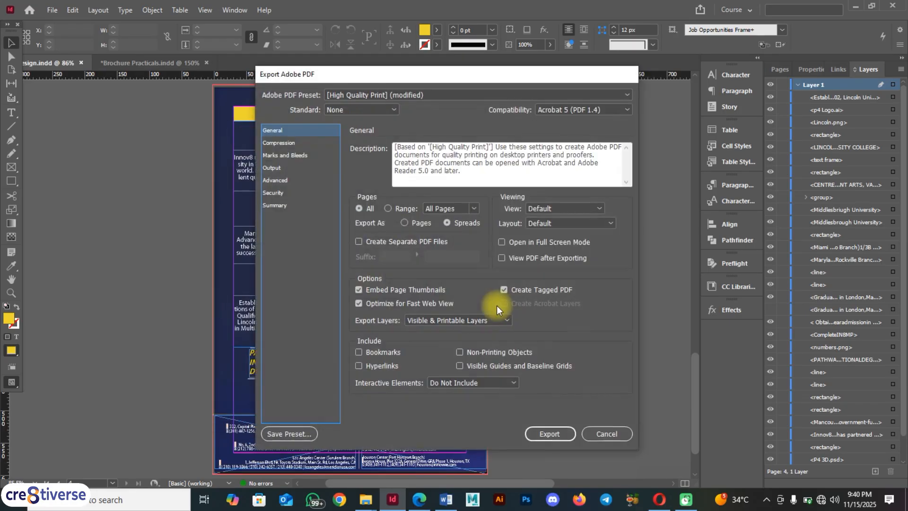
{"action": "left_click", "coordinate": [419, 225]}
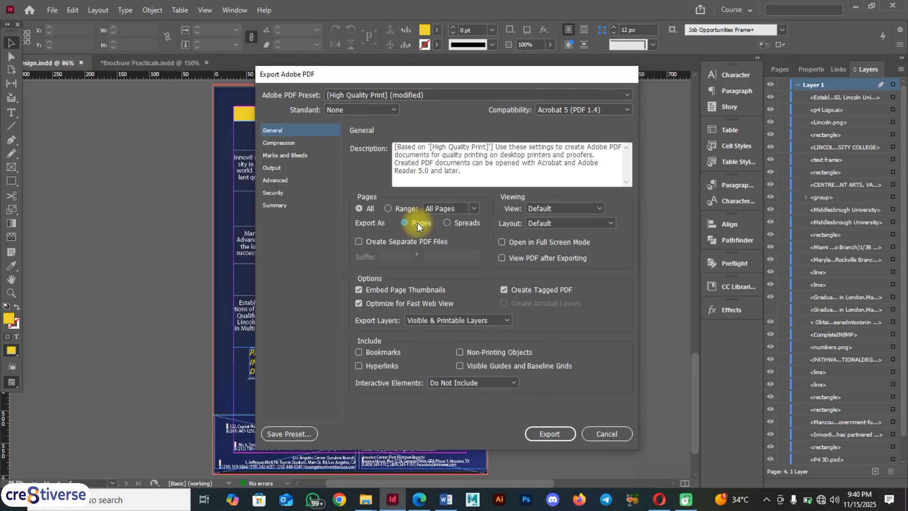
{"action": "left_click", "coordinate": [558, 432]}
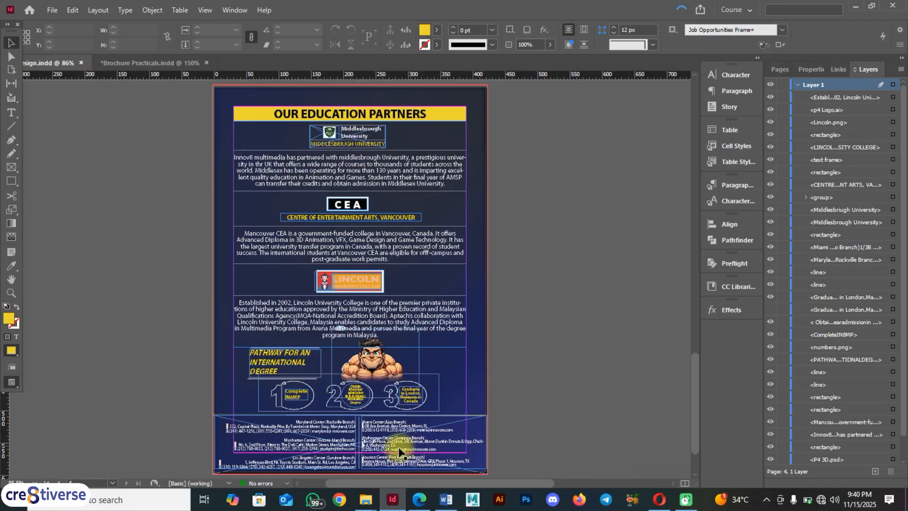
Open the Classwork 2 PDF from the brochure folder in Microsoft Edge, reloading it until its pages display
{"action": "mouse_move", "coordinate": [368, 503]}
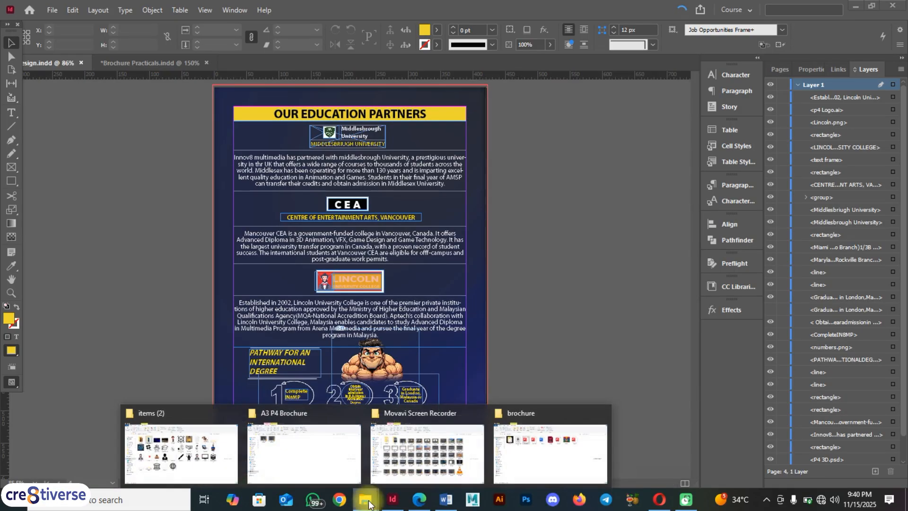
{"action": "left_click", "coordinate": [541, 451]}
{"action": "left_click", "coordinate": [330, 156]}
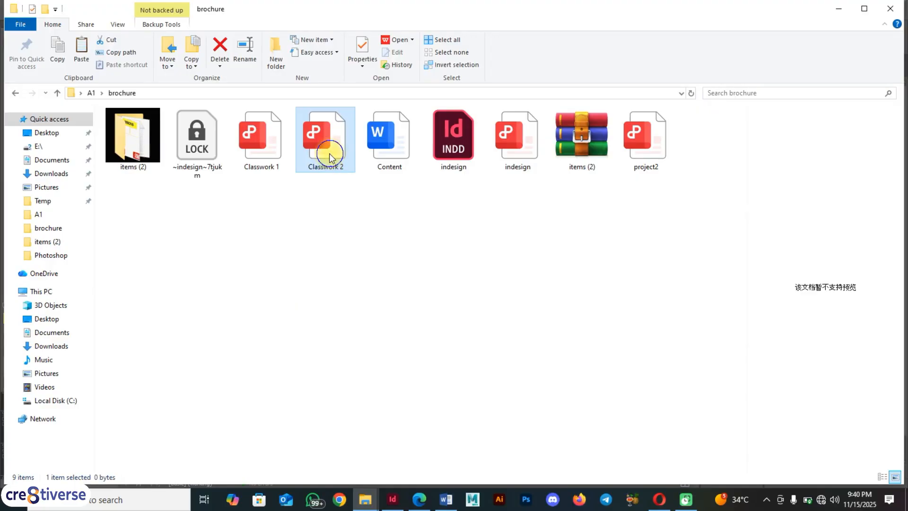
{"action": "right_click", "coordinate": [329, 152]}
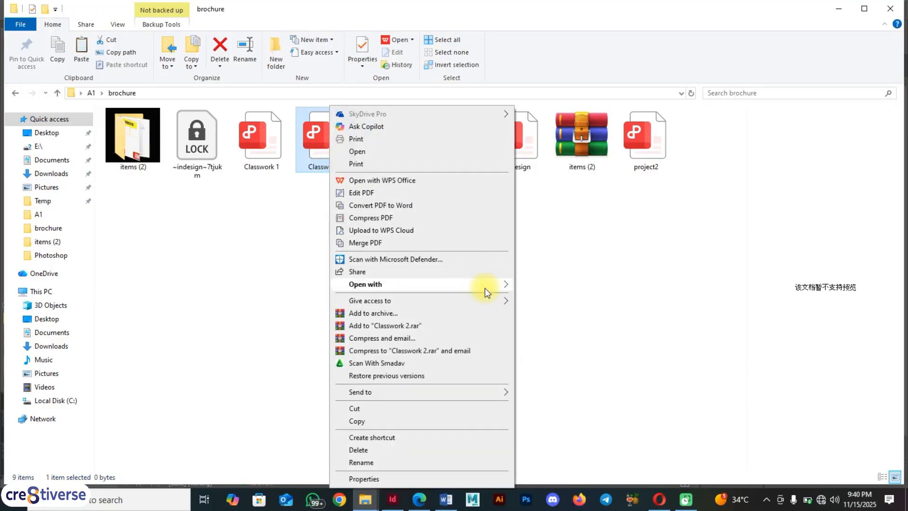
{"action": "mouse_move", "coordinate": [488, 286]}
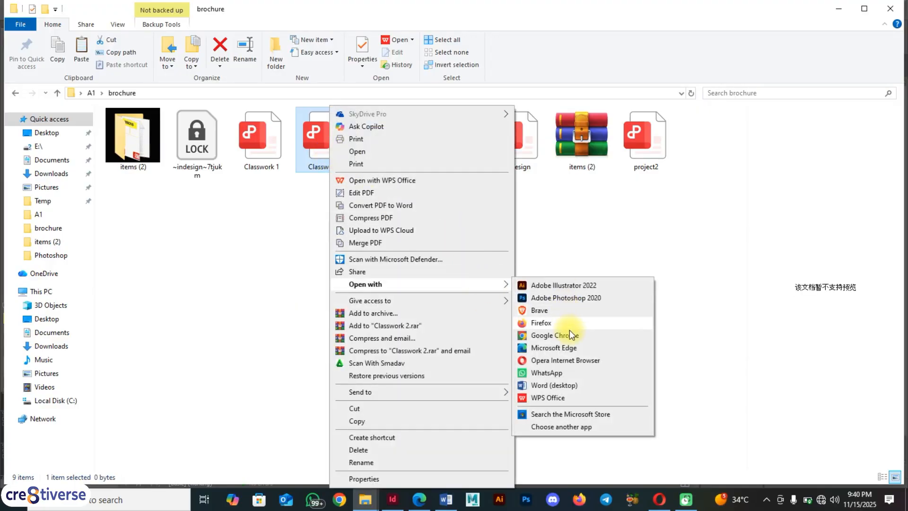
{"action": "left_click", "coordinate": [570, 347]}
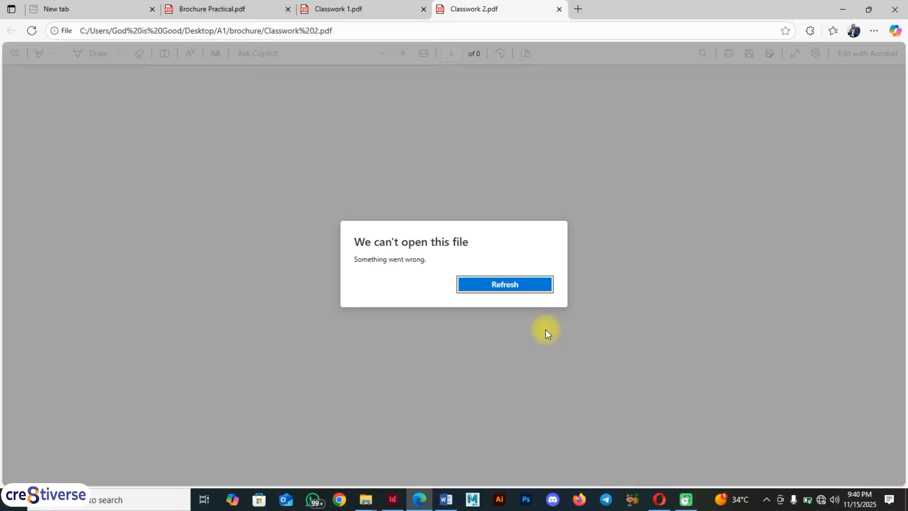
{"action": "left_click", "coordinate": [519, 283]}
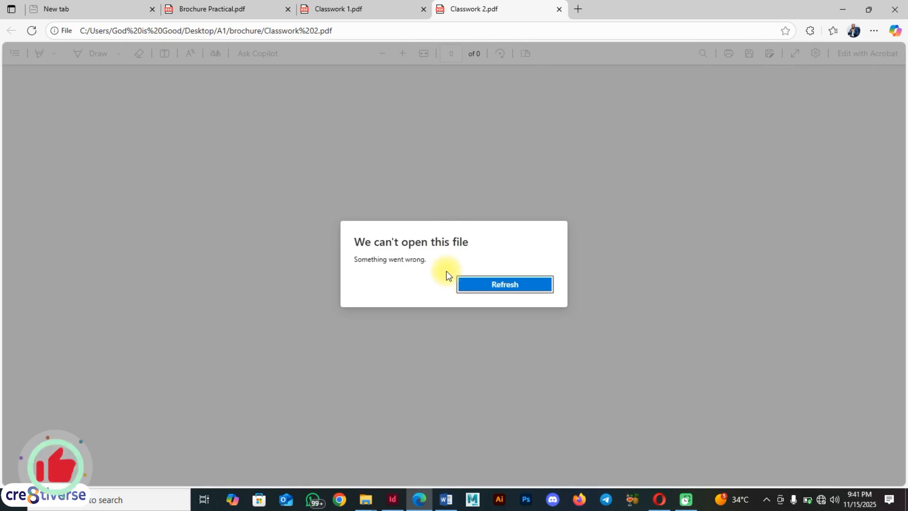
{"action": "key", "text": "F9"}
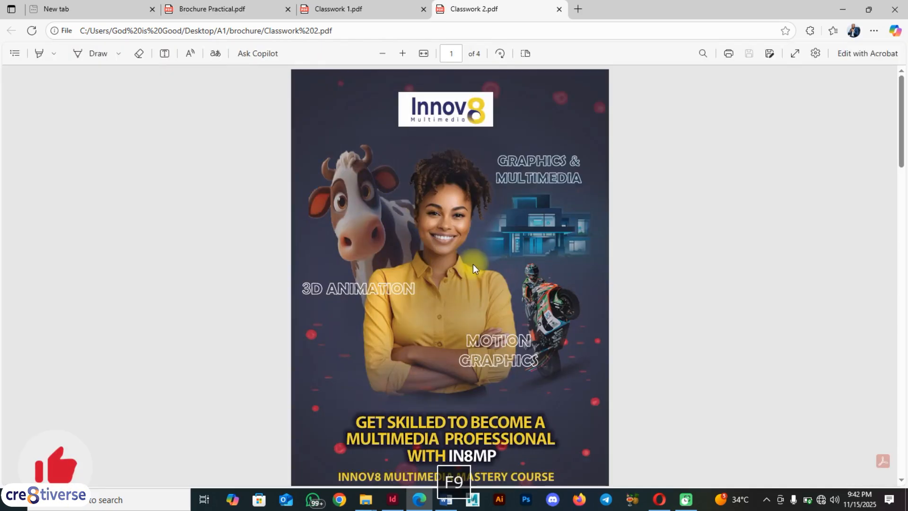
Return to the Classwork 1 PDF and examine how its inner pages are laid out as a spread
{"action": "left_click", "coordinate": [376, 8]}
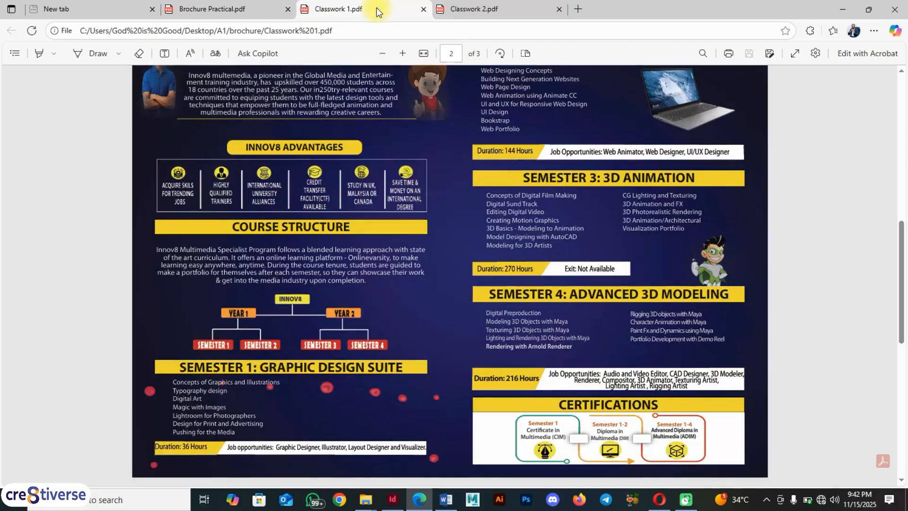
{"action": "scroll", "coordinate": [380, 186], "scroll_direction": "down", "scroll_amount": 1}
{"action": "scroll", "coordinate": [380, 185], "scroll_direction": "up", "scroll_amount": 3}
{"action": "scroll", "coordinate": [381, 184], "scroll_direction": "up", "scroll_amount": 8}
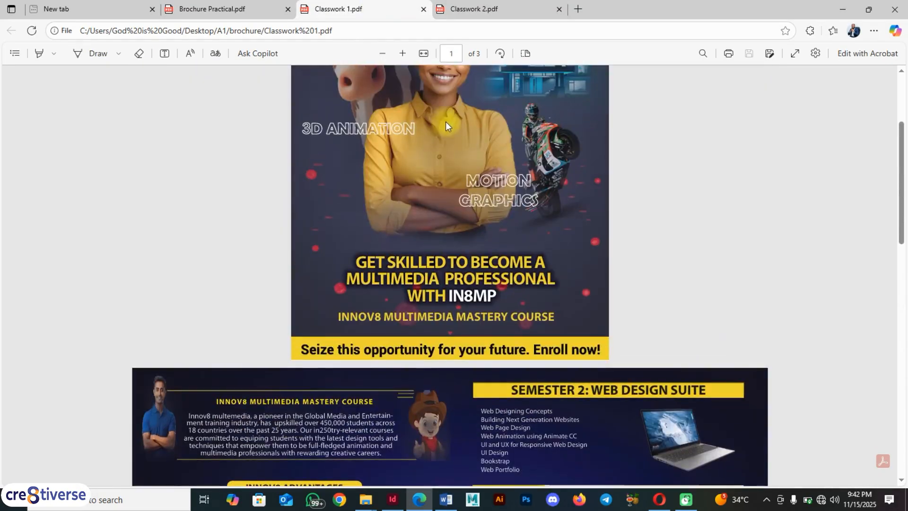
{"action": "scroll", "coordinate": [441, 167], "scroll_direction": "down", "scroll_amount": 7}
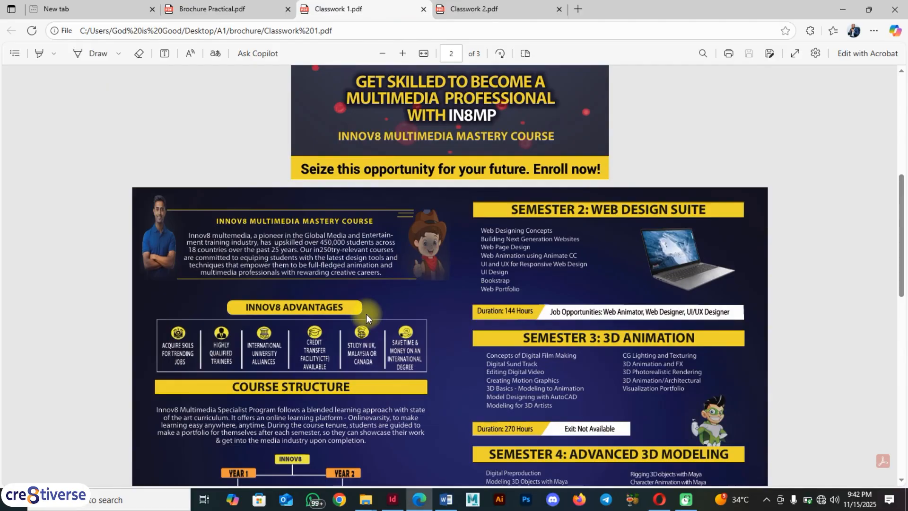
{"action": "scroll", "coordinate": [448, 345], "scroll_direction": "down", "scroll_amount": 11}
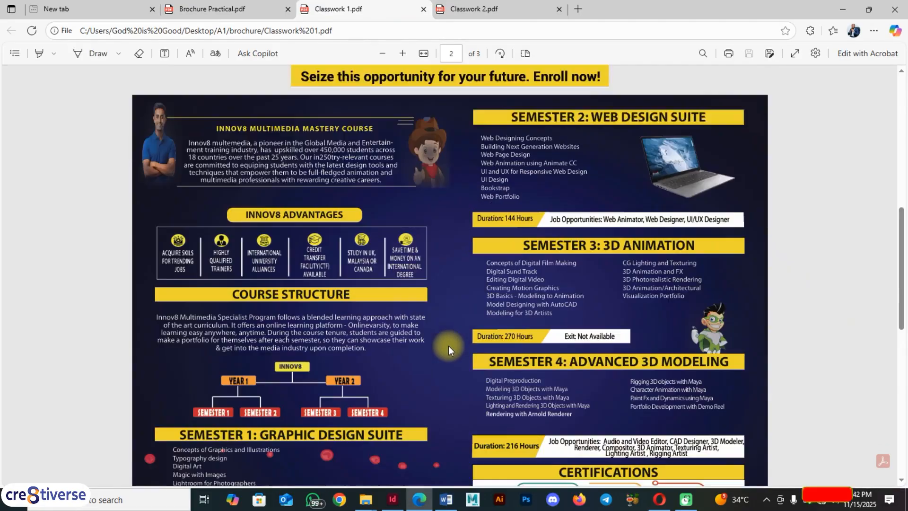
{"action": "scroll", "coordinate": [453, 340], "scroll_direction": "up", "scroll_amount": 15}
Go through the Classwork 2 PDF from cover to back page to compare its single-page layout with Classwork 1
{"action": "left_click", "coordinate": [494, 7]}
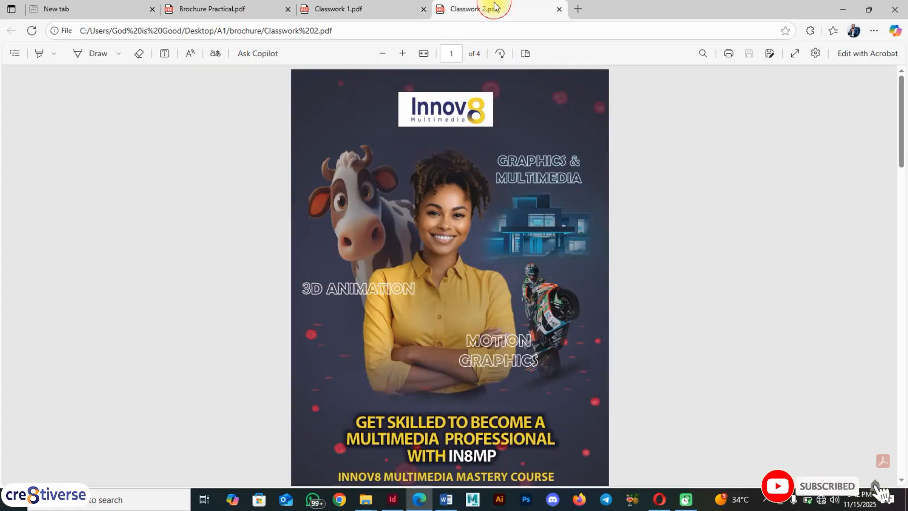
{"action": "scroll", "coordinate": [461, 258], "scroll_direction": "down", "scroll_amount": 18}
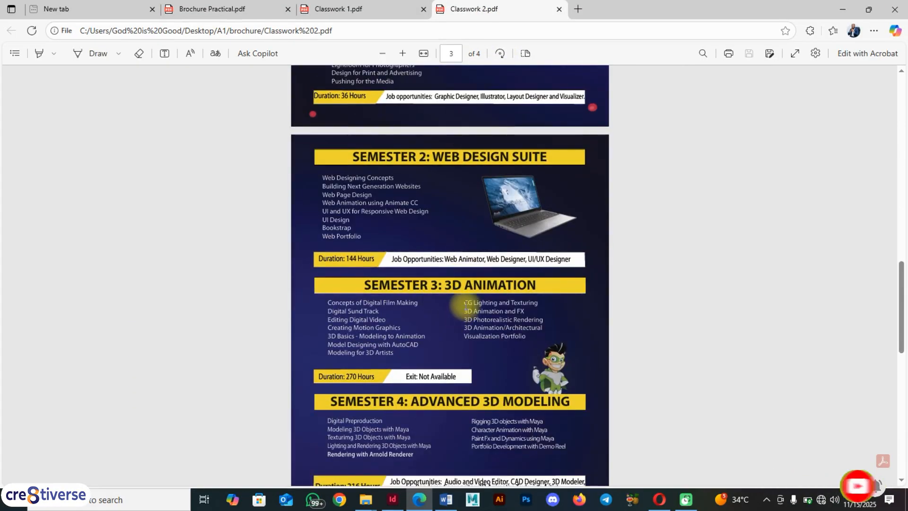
{"action": "scroll", "coordinate": [444, 331], "scroll_direction": "down", "scroll_amount": 7}
{"action": "scroll", "coordinate": [442, 334], "scroll_direction": "down", "scroll_amount": 5}
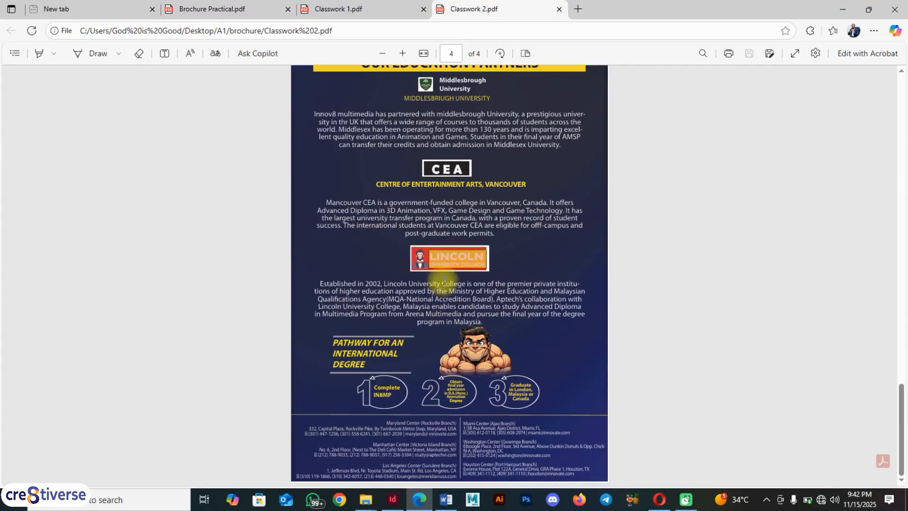
{"action": "scroll", "coordinate": [440, 279], "scroll_direction": "up", "scroll_amount": 12}
{"action": "scroll", "coordinate": [450, 254], "scroll_direction": "up", "scroll_amount": 5}
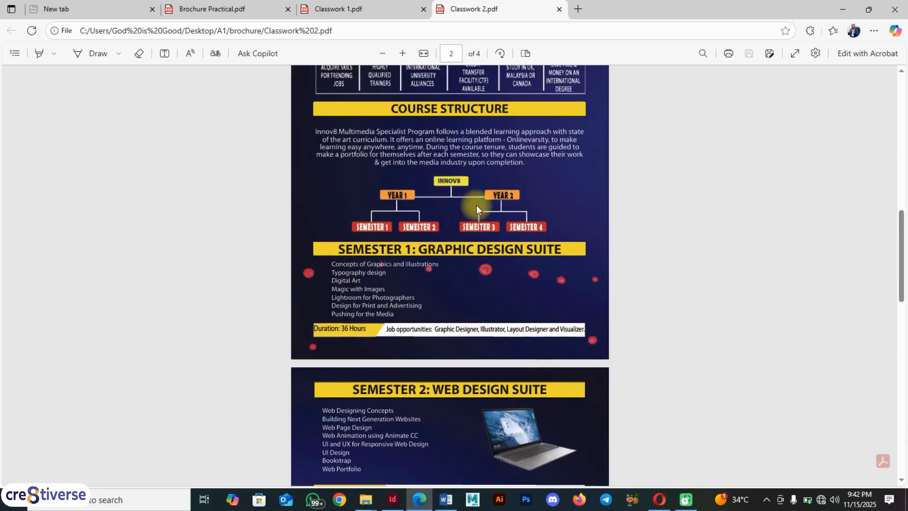